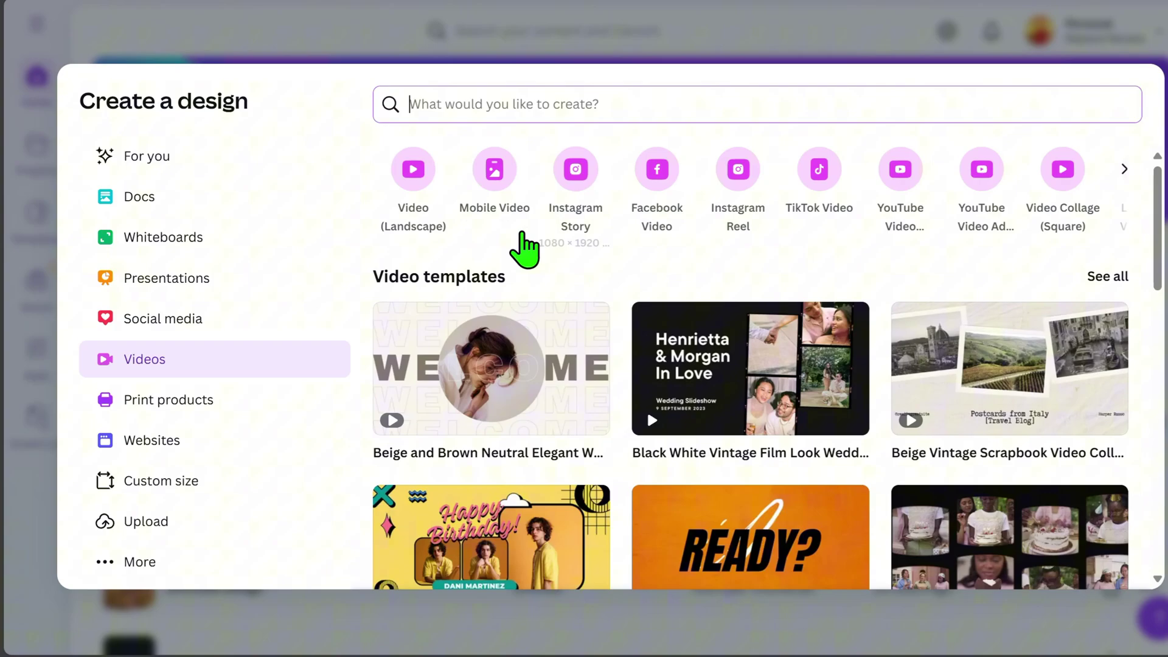
# - Create a landscape video design and upload five chicken food photos from Downloads
pyautogui.click(421, 173)
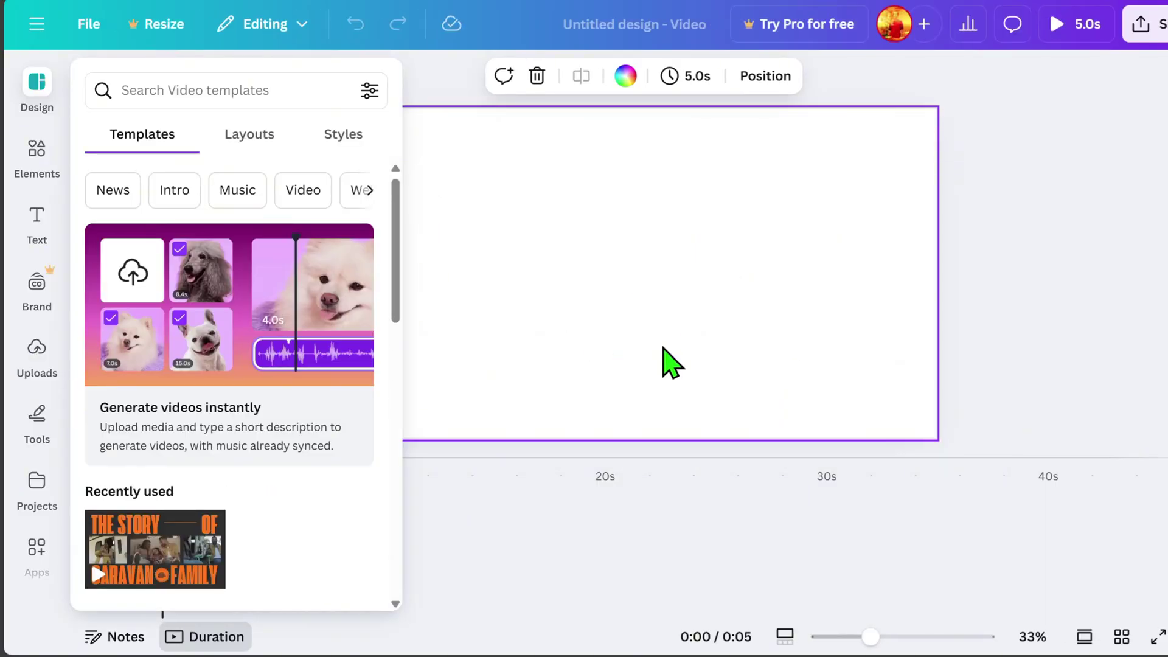
pyautogui.click(35, 356)
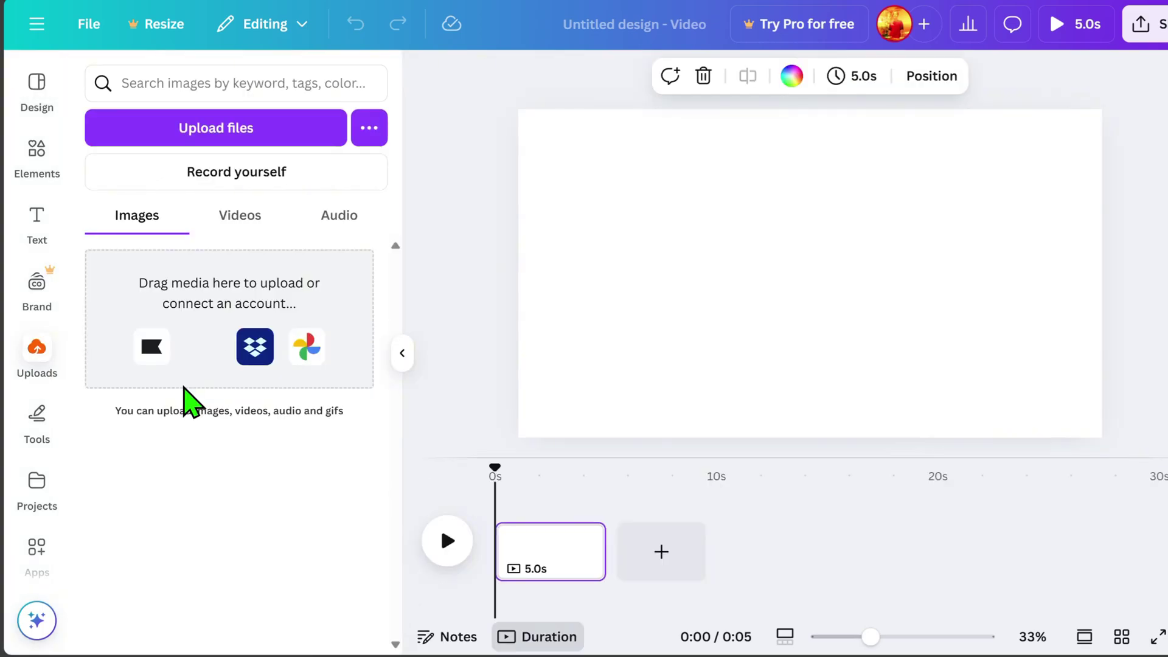
pyautogui.click(298, 164)
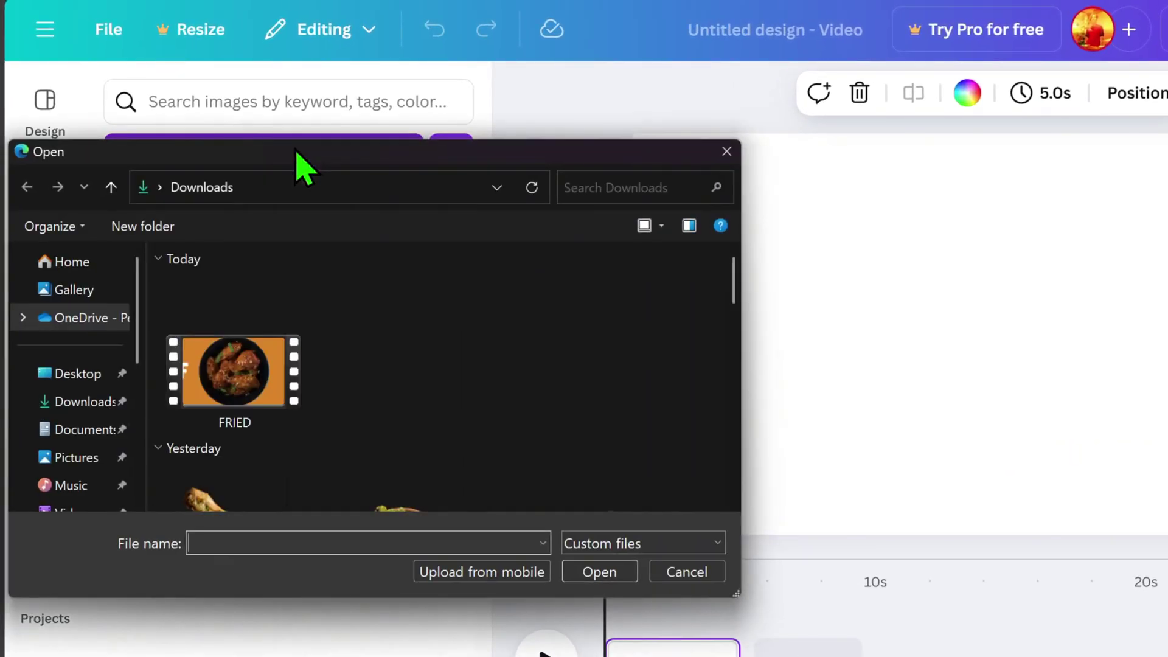
pyautogui.scroll(-5, 273, 286)
pyautogui.click(274, 286)
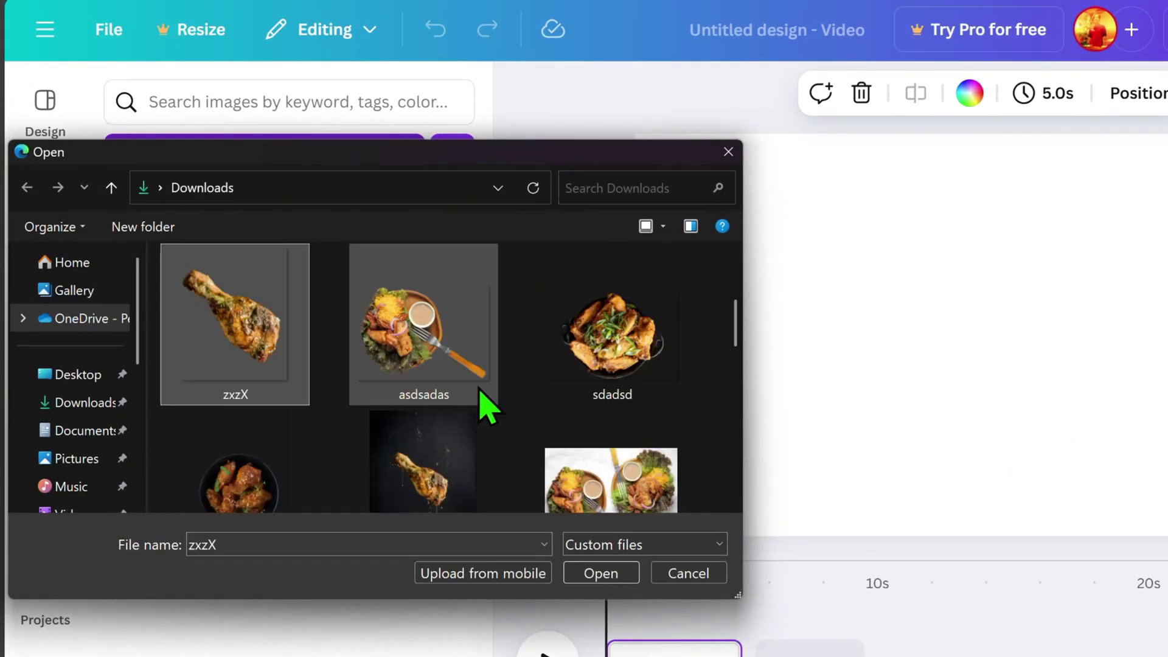
pyautogui.keyDown('ctrl'); pyautogui.click(447, 377); pyautogui.keyUp('ctrl')
pyautogui.keyDown('ctrl'); pyautogui.click(584, 381); pyautogui.keyUp('ctrl')
pyautogui.keyDown('ctrl'); pyautogui.click(261, 482); pyautogui.keyUp('ctrl')
pyautogui.keyDown('ctrl'); pyautogui.click(423, 482); pyautogui.keyUp('ctrl')
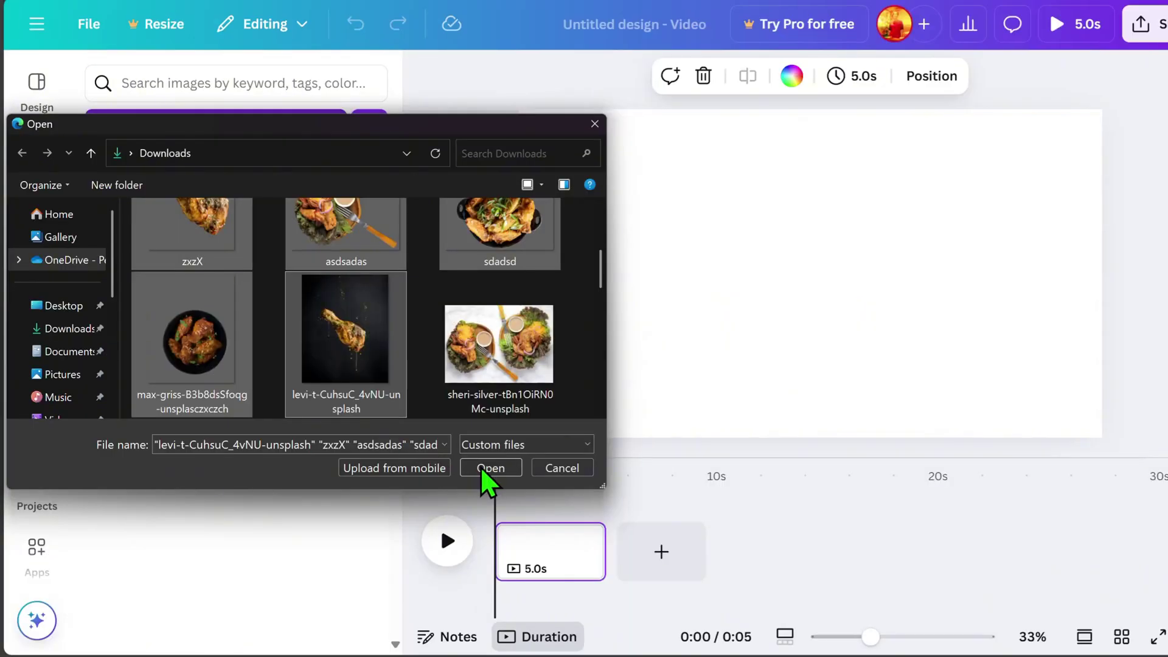
pyautogui.click(487, 468)
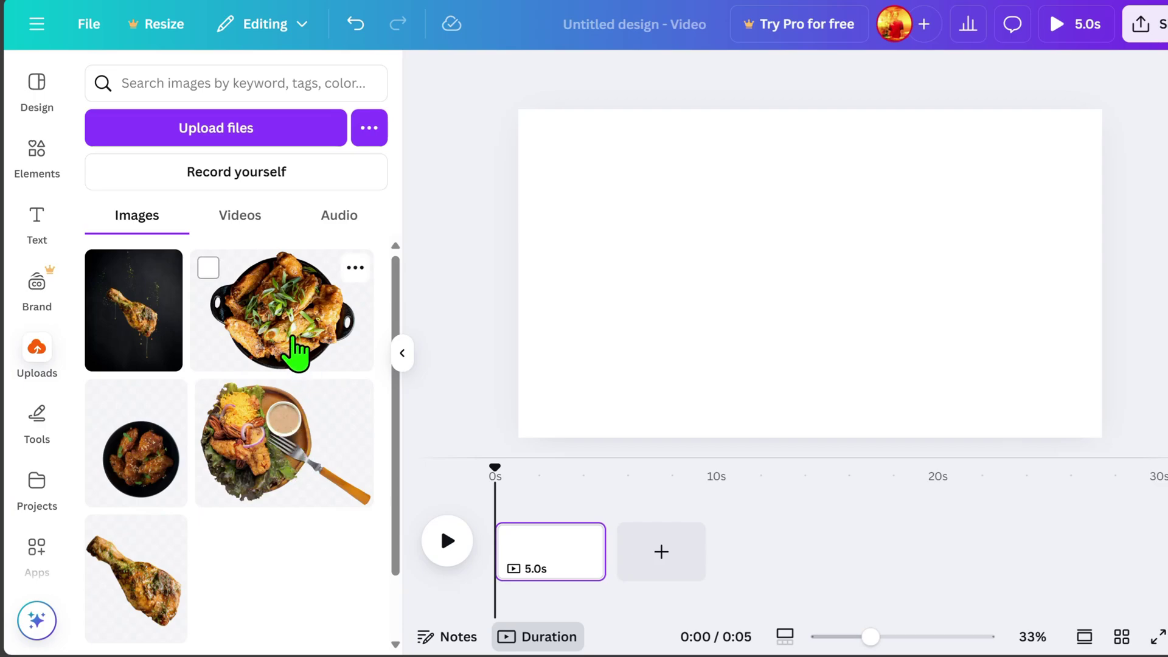
# - Place the chicken wings photo on page one, enlarged, centred and slightly tilted
pyautogui.click(297, 351)
pyautogui.moveTo(986, 155); pyautogui.dragTo(1068, 101)
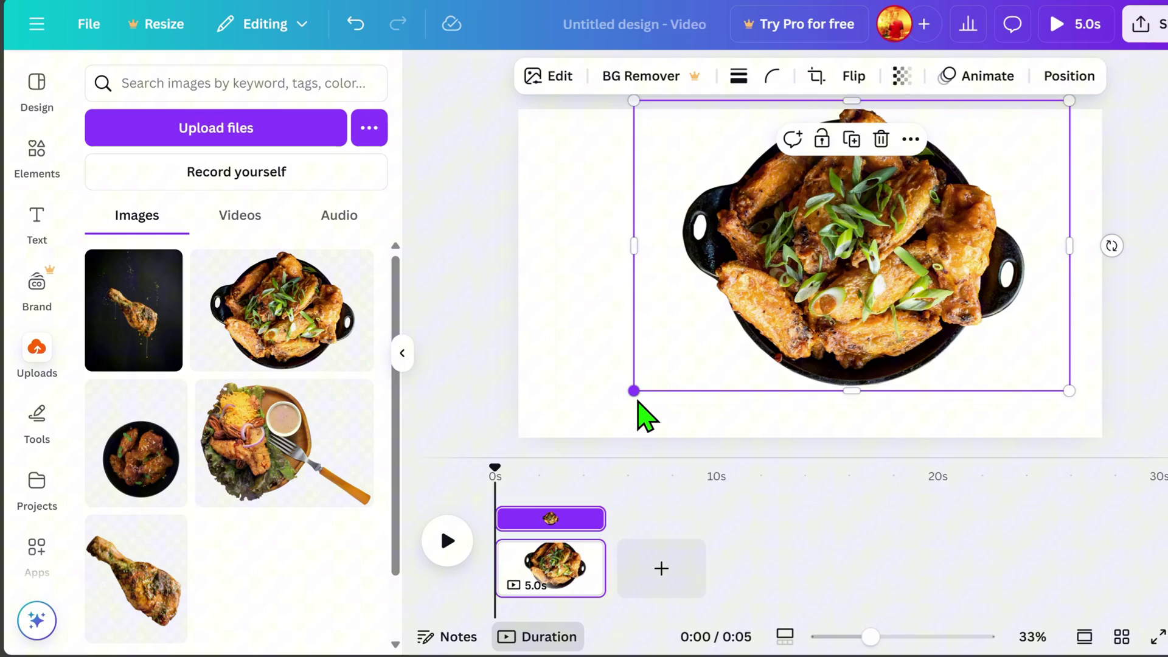
pyautogui.moveTo(633, 391); pyautogui.dragTo(564, 443)
pyautogui.moveTo(785, 352); pyautogui.dragTo(783, 358)
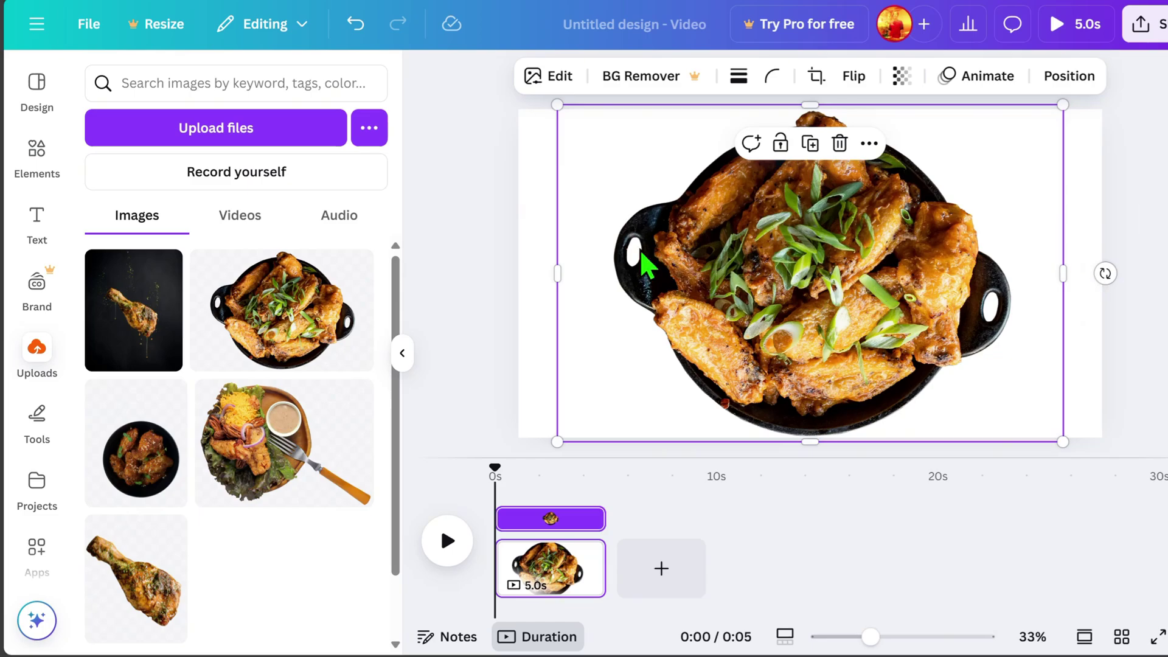
pyautogui.moveTo(1106, 273); pyautogui.dragTo(1118, 227)
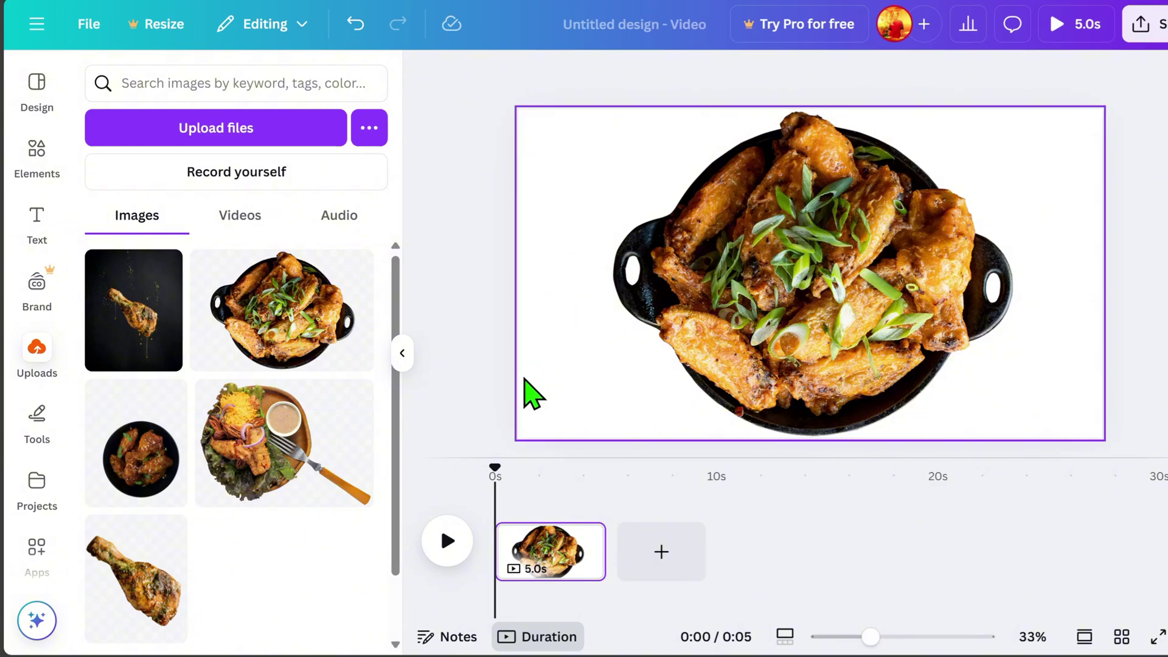
# - Make the page background orange
pyautogui.click(529, 385)
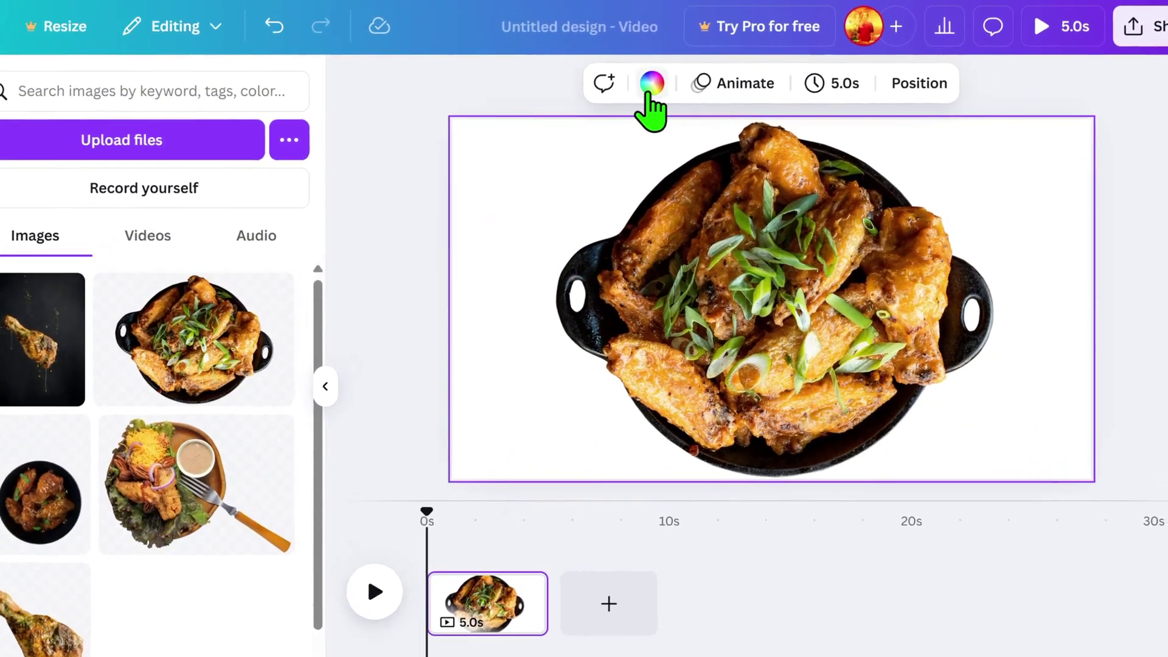
pyautogui.click(701, 75)
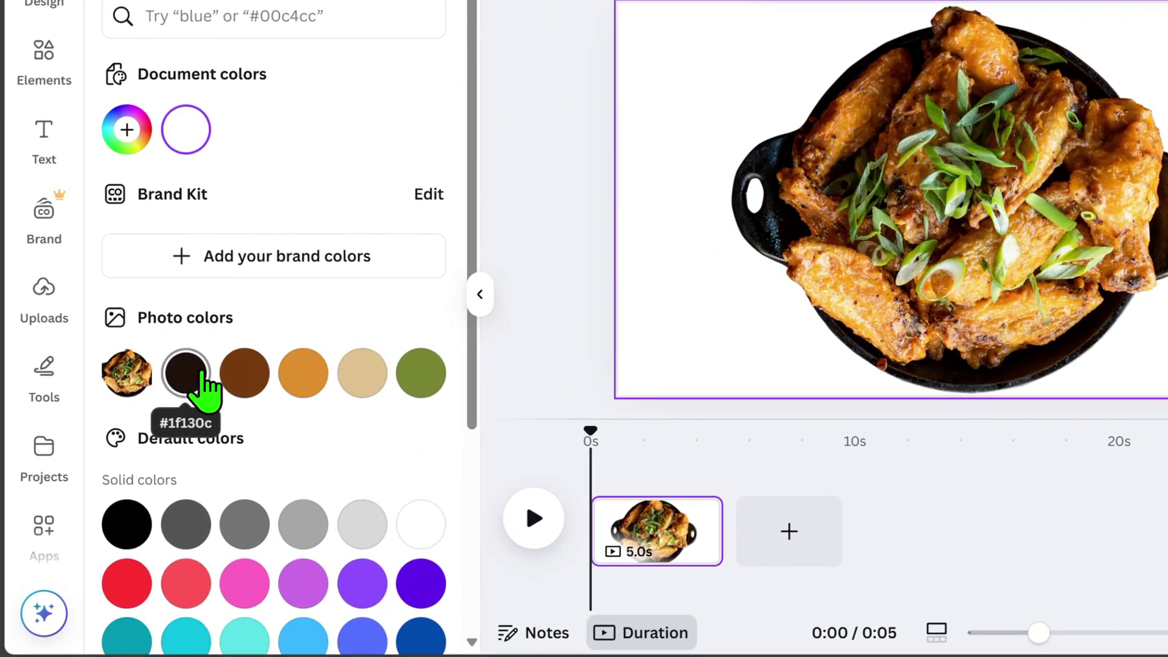
pyautogui.click(302, 372)
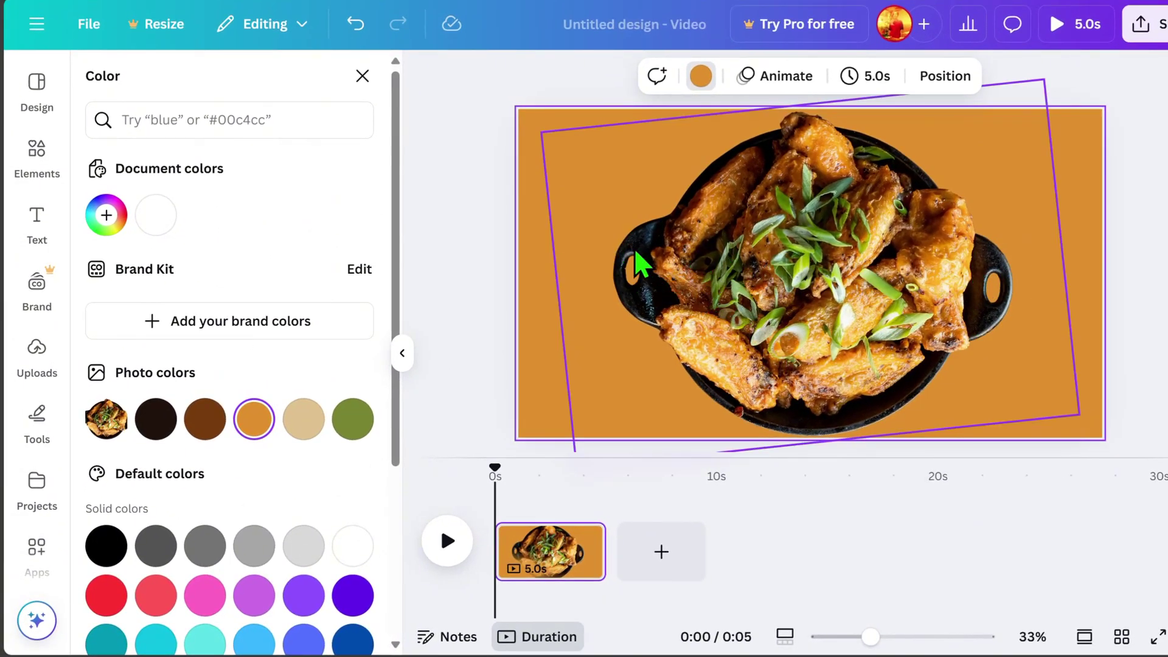
# - Add a 'CHICKEN DISH' heading and enlarge it across the page
pyautogui.click(38, 225)
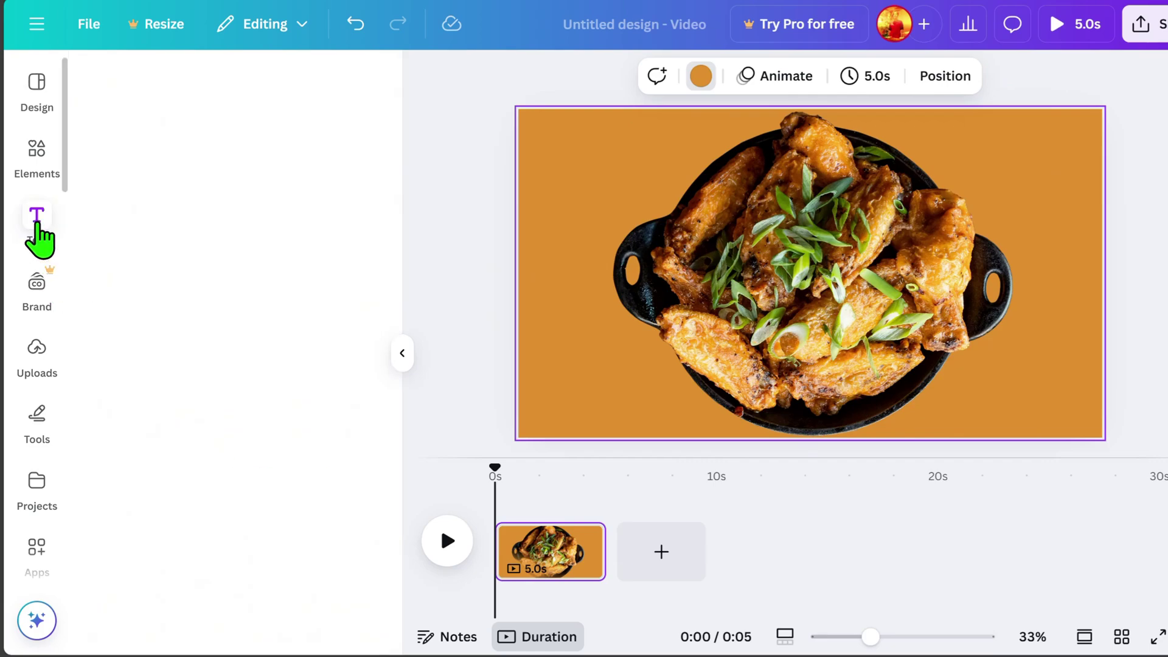
pyautogui.click(228, 359)
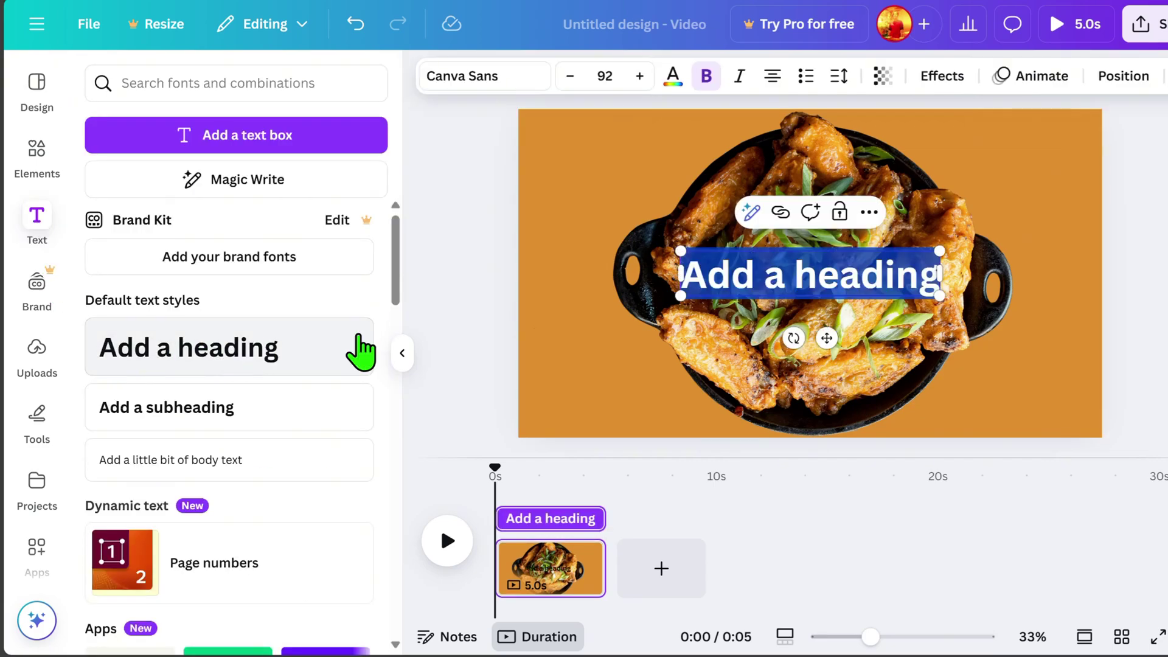
pyautogui.write('CHICKEN D')
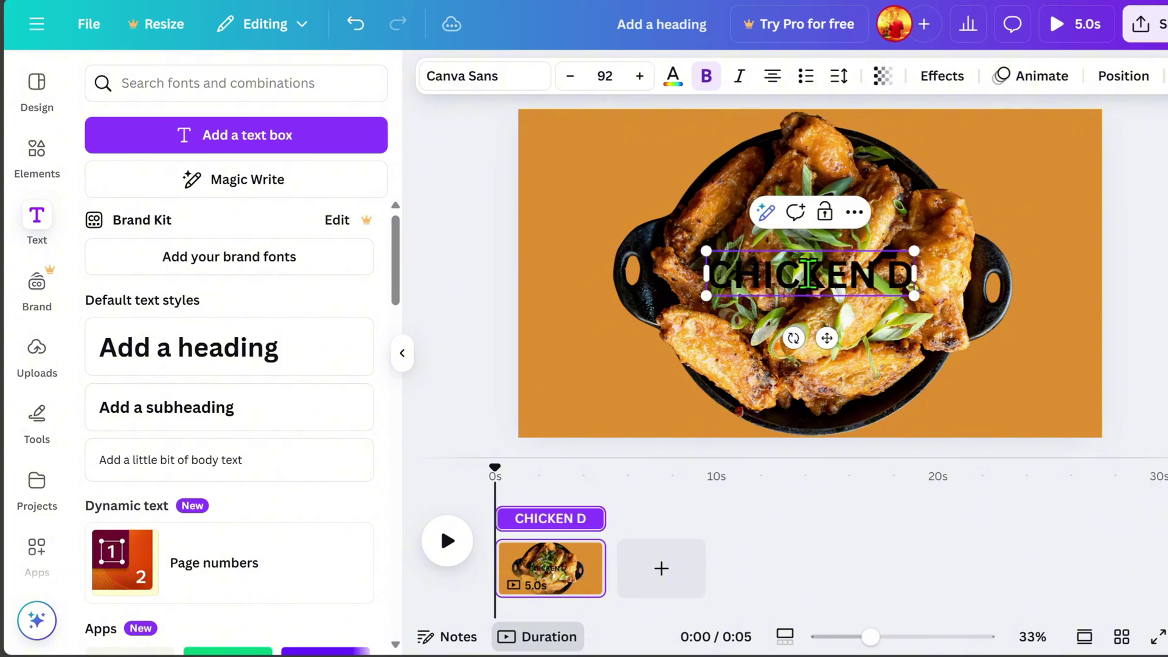
pyautogui.write('ISH')
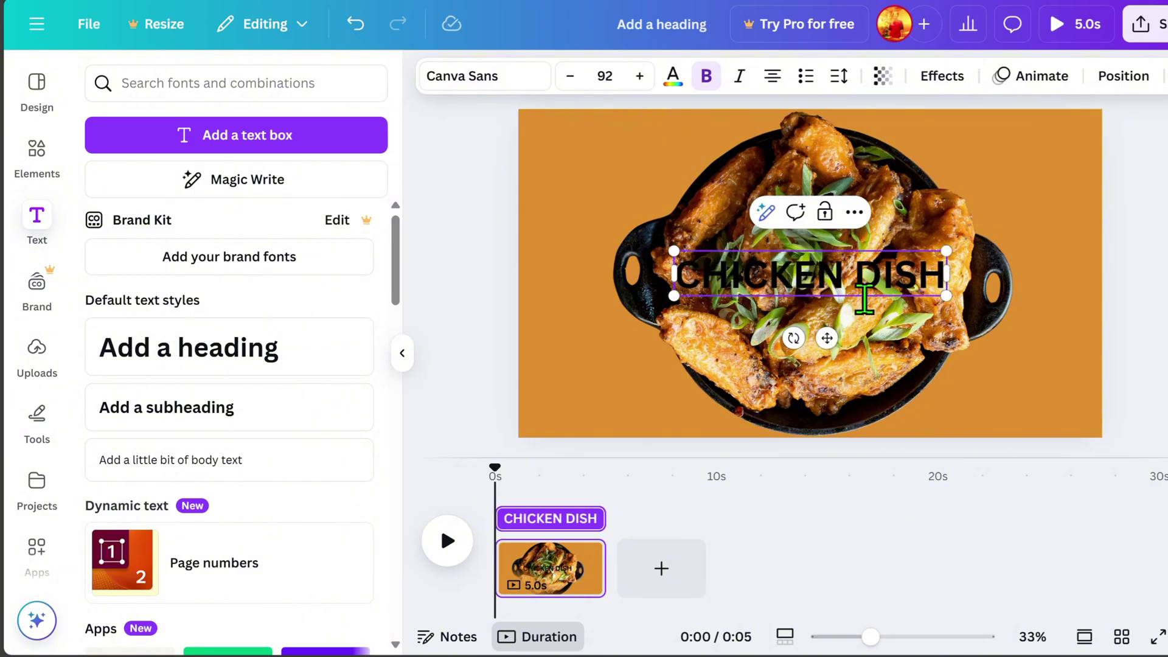
pyautogui.moveTo(948, 251); pyautogui.dragTo(1098, 153)
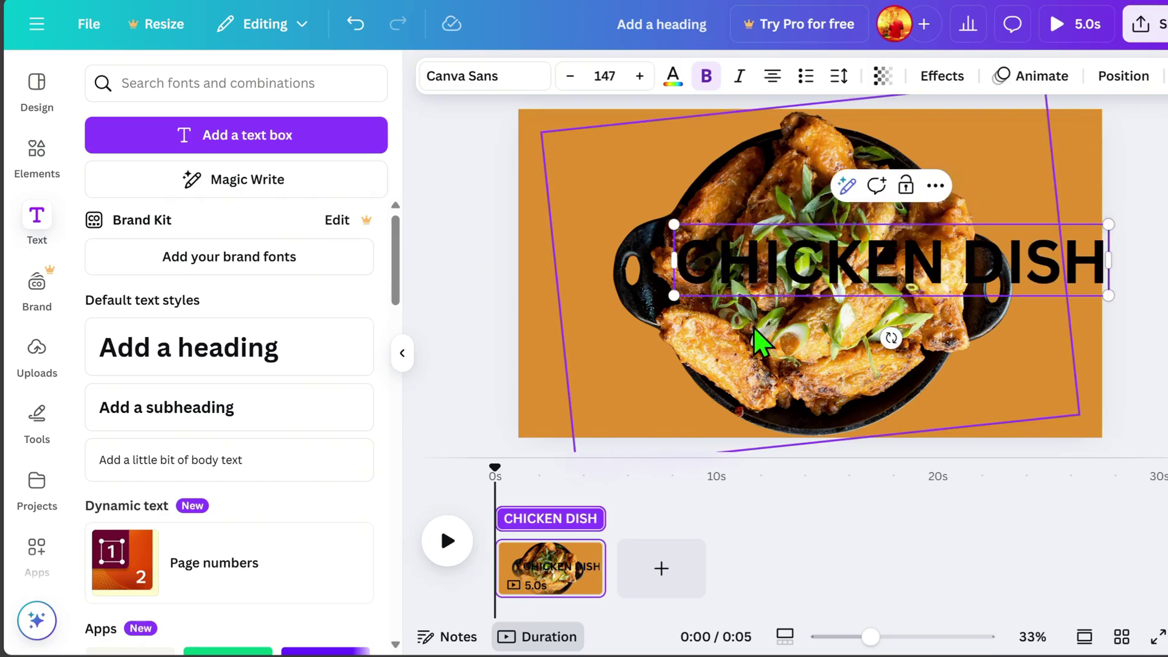
pyautogui.moveTo(669, 295); pyautogui.dragTo(518, 339)
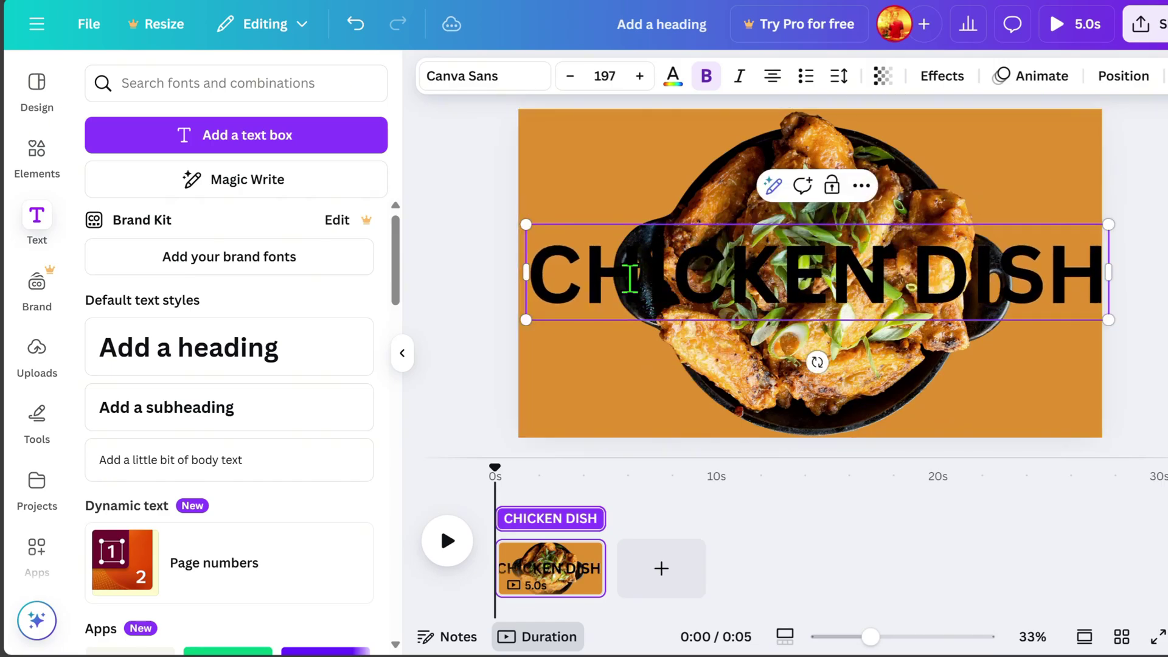
# - Set the heading's text colour to white (#FFFFFF)
pyautogui.click(667, 86)
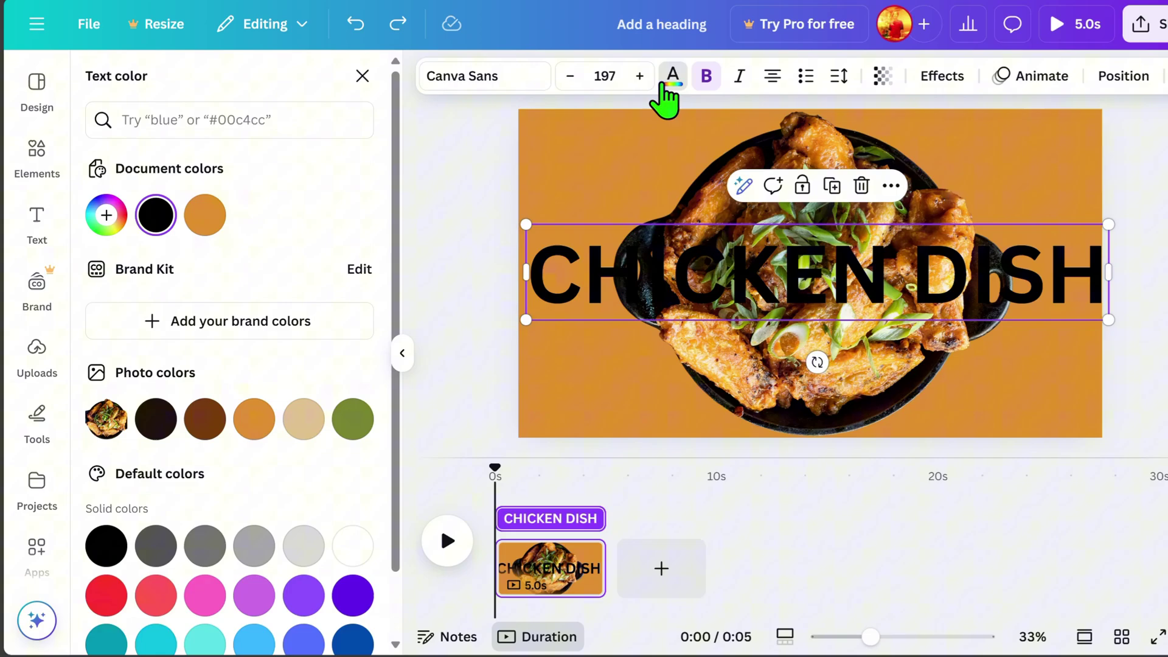
pyautogui.click(100, 219)
pyautogui.moveTo(196, 321); pyautogui.dragTo(100, 238)
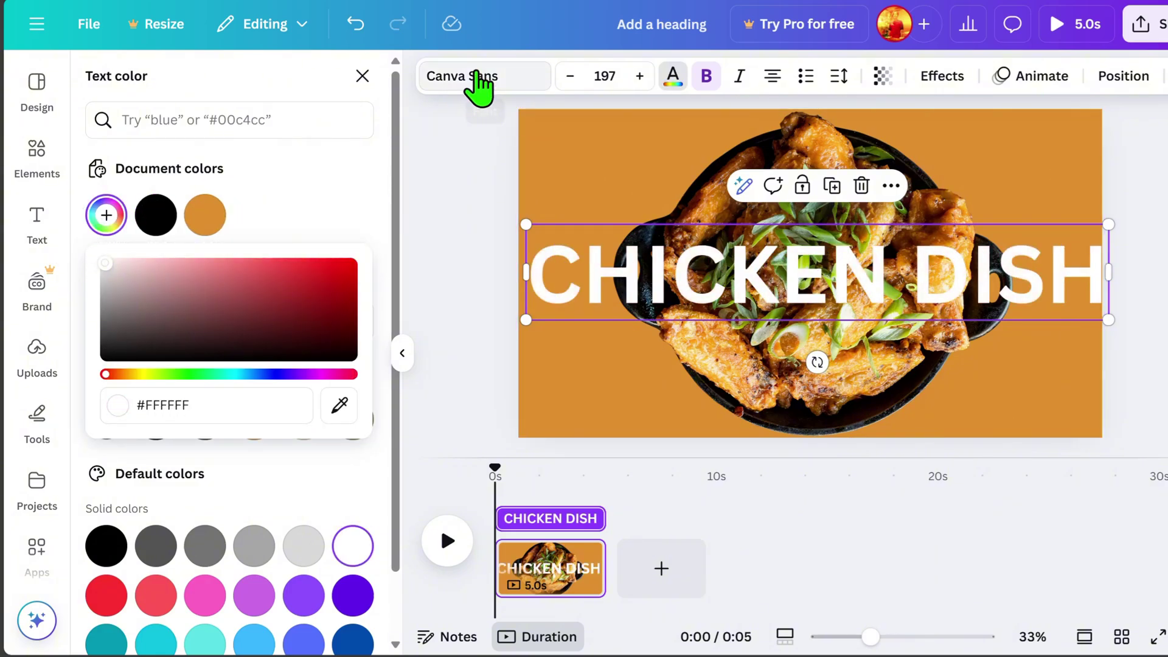
# - Change the heading font to Anton and stretch it to size 290 across the page width
pyautogui.click(475, 78)
pyautogui.scroll(-5, 281, 395)
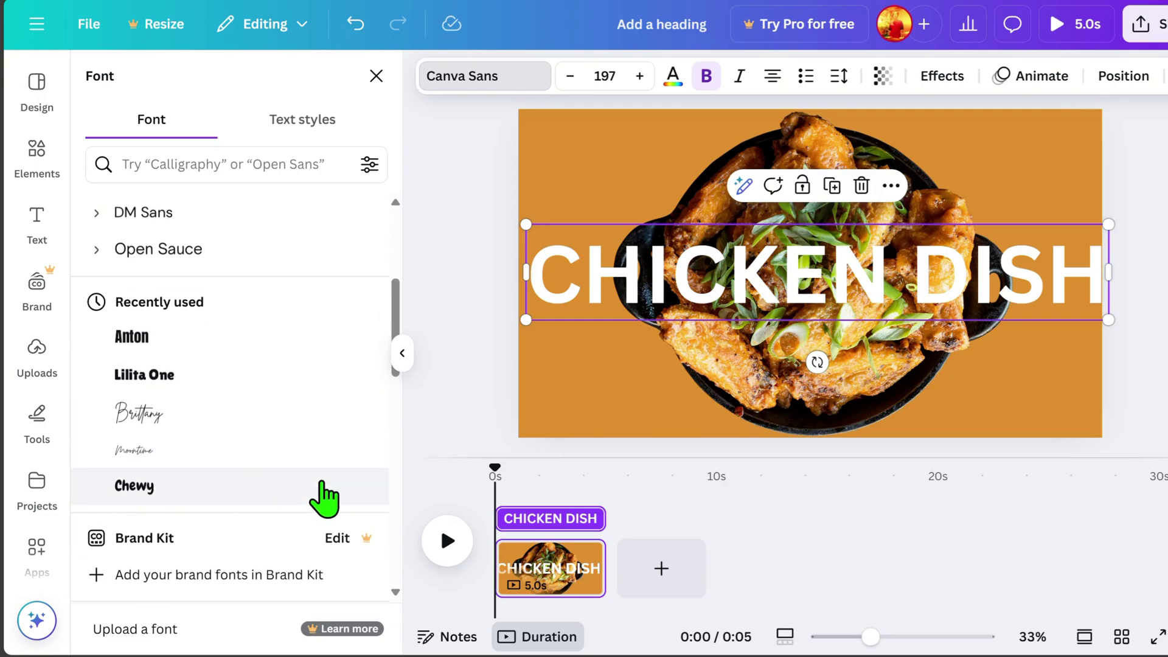
pyautogui.click(187, 339)
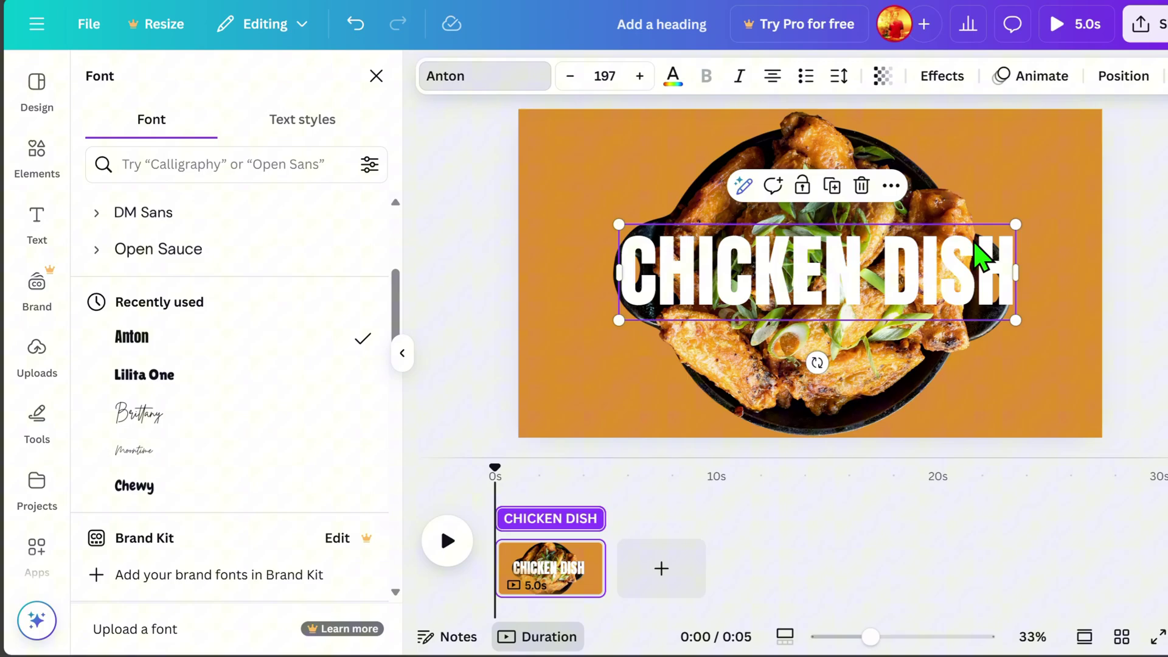
pyautogui.moveTo(1012, 222); pyautogui.dragTo(1097, 188)
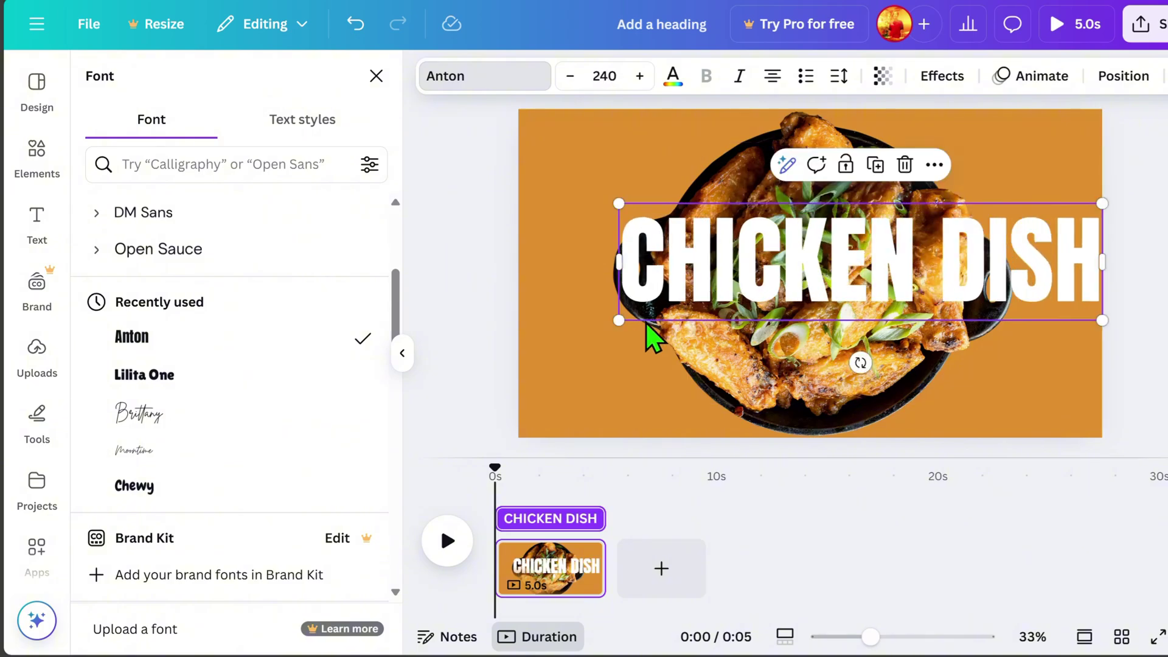
pyautogui.moveTo(616, 321); pyautogui.dragTo(518, 344)
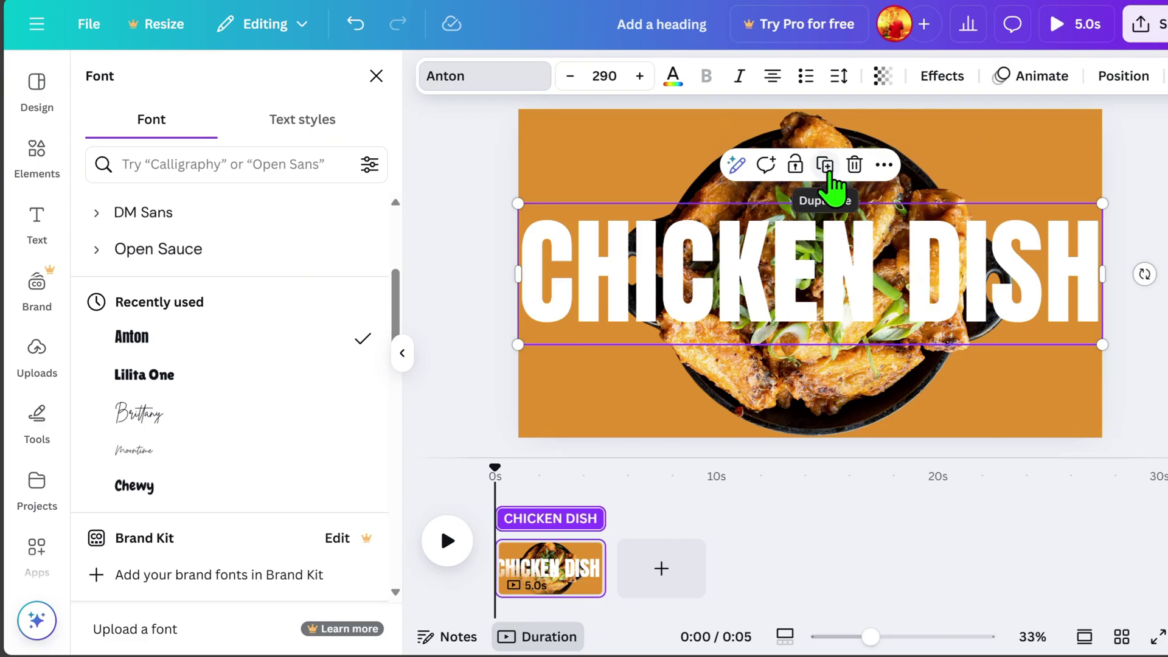
# - Duplicate the CHICKEN DISH heading, align the copy over it, and move one copy behind the wings image
pyautogui.click(827, 168)
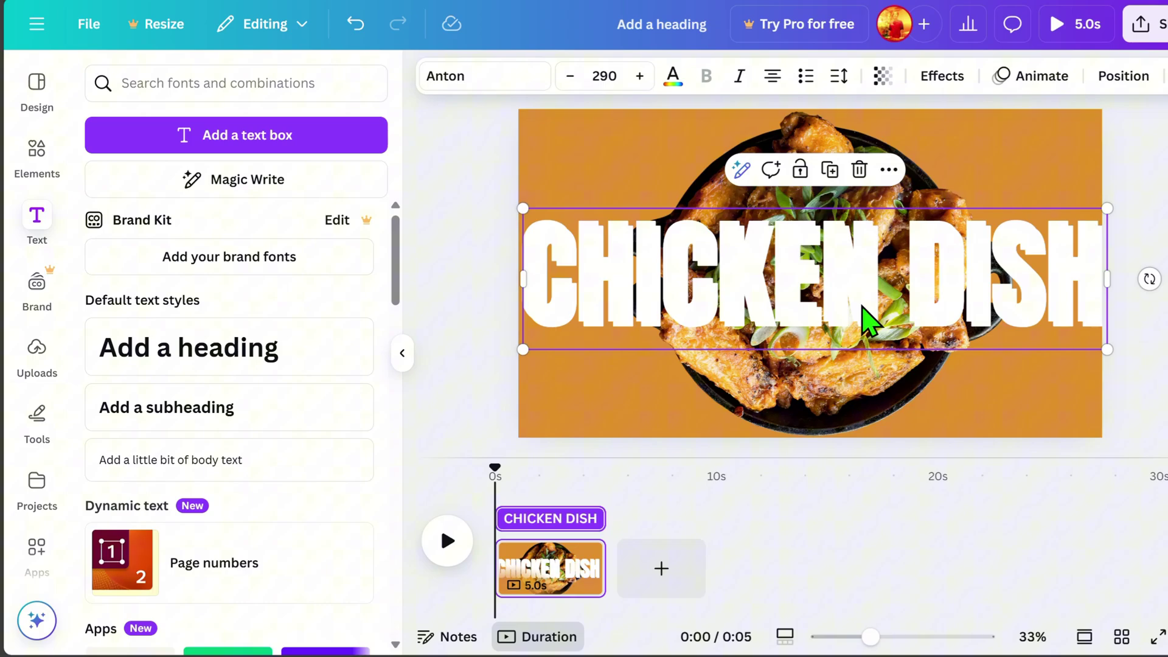
pyautogui.moveTo(870, 319)
pyautogui.mouseDown()
pyautogui.moveTo(878, 349)
pyautogui.moveTo(845, 347)
pyautogui.moveTo(873, 302)
pyautogui.moveTo(854, 303)
pyautogui.mouseUp()
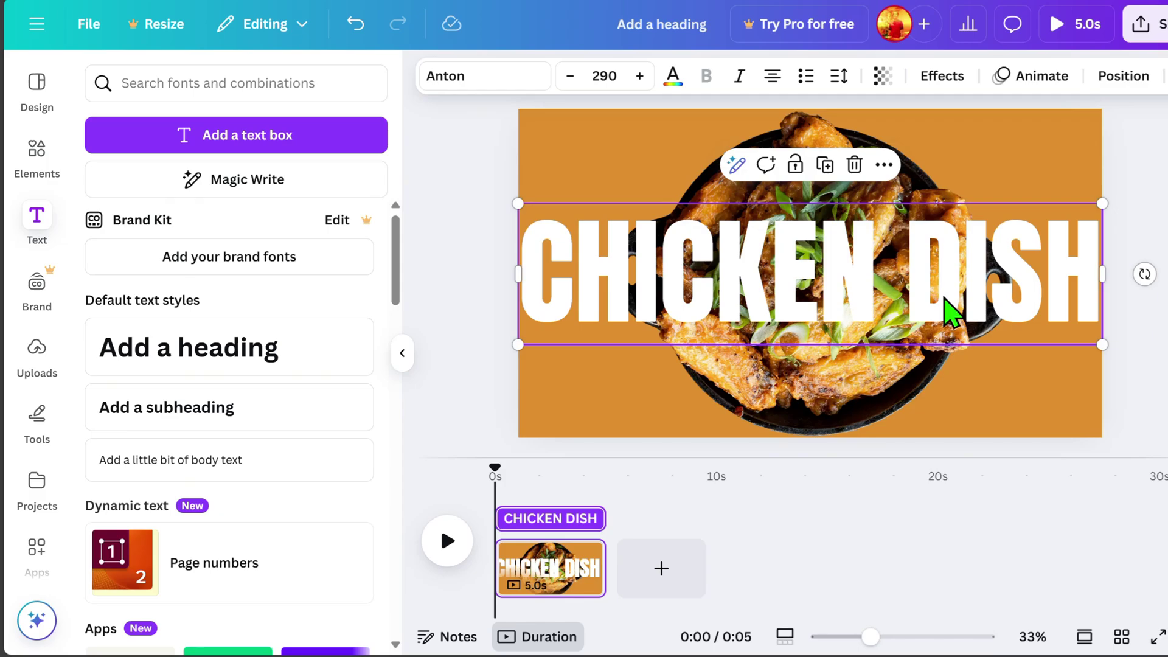
pyautogui.click(1119, 77)
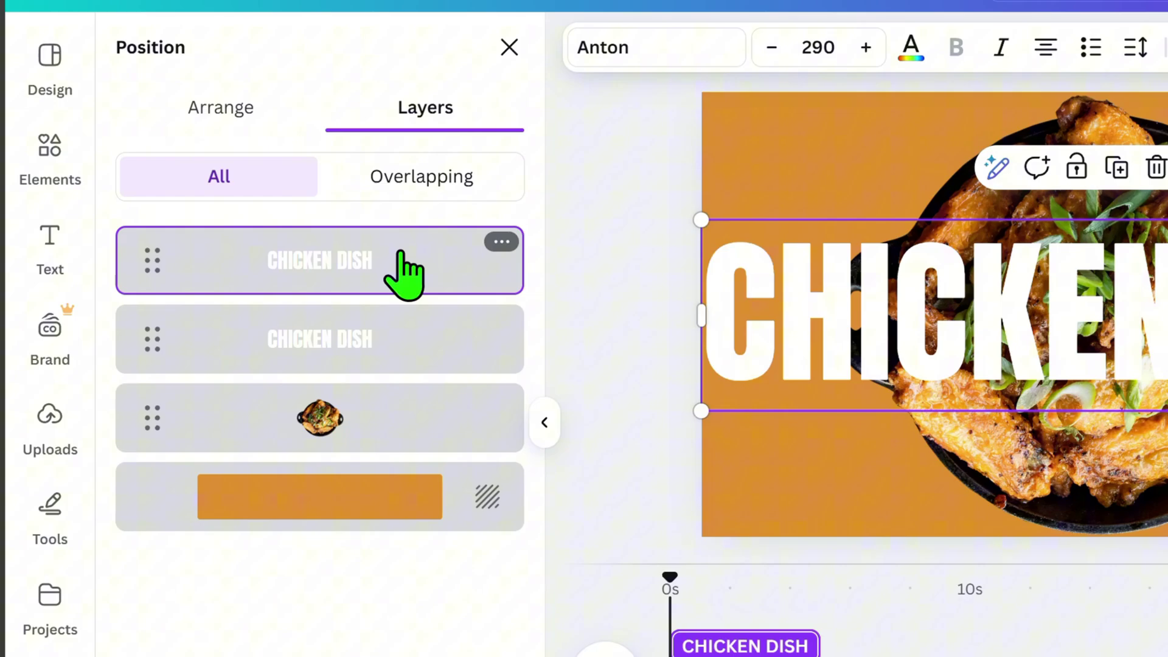
pyautogui.moveTo(404, 273); pyautogui.dragTo(399, 448)
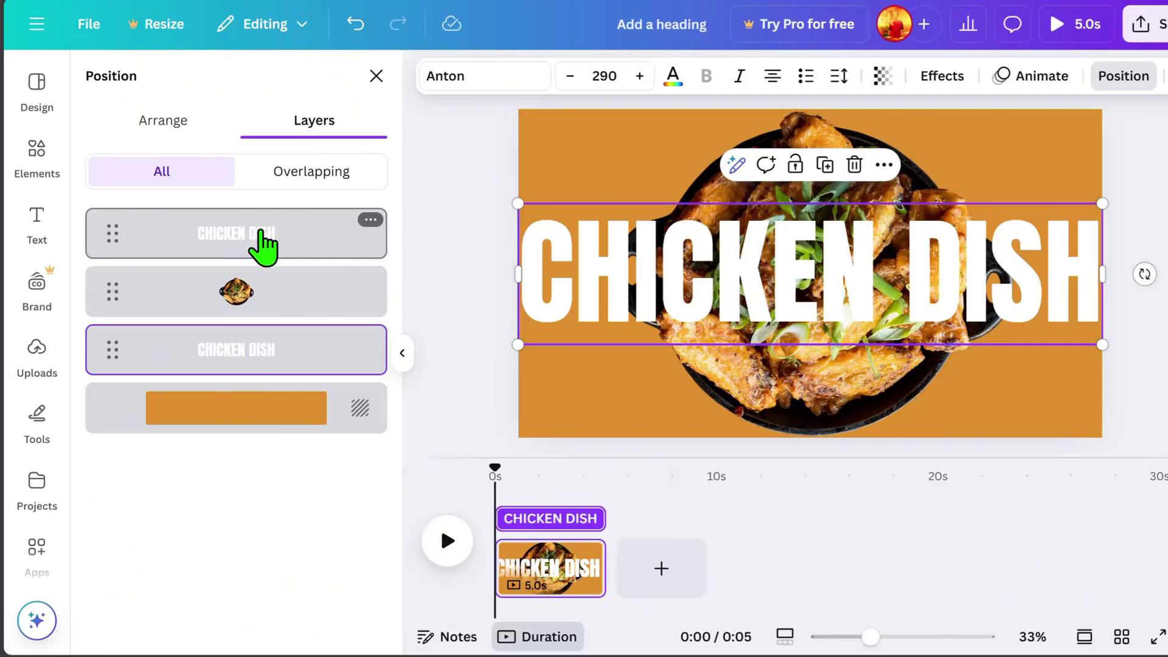
# - Give the front CHICKEN DISH heading the Hollow effect with thickness 27
pyautogui.click(265, 243)
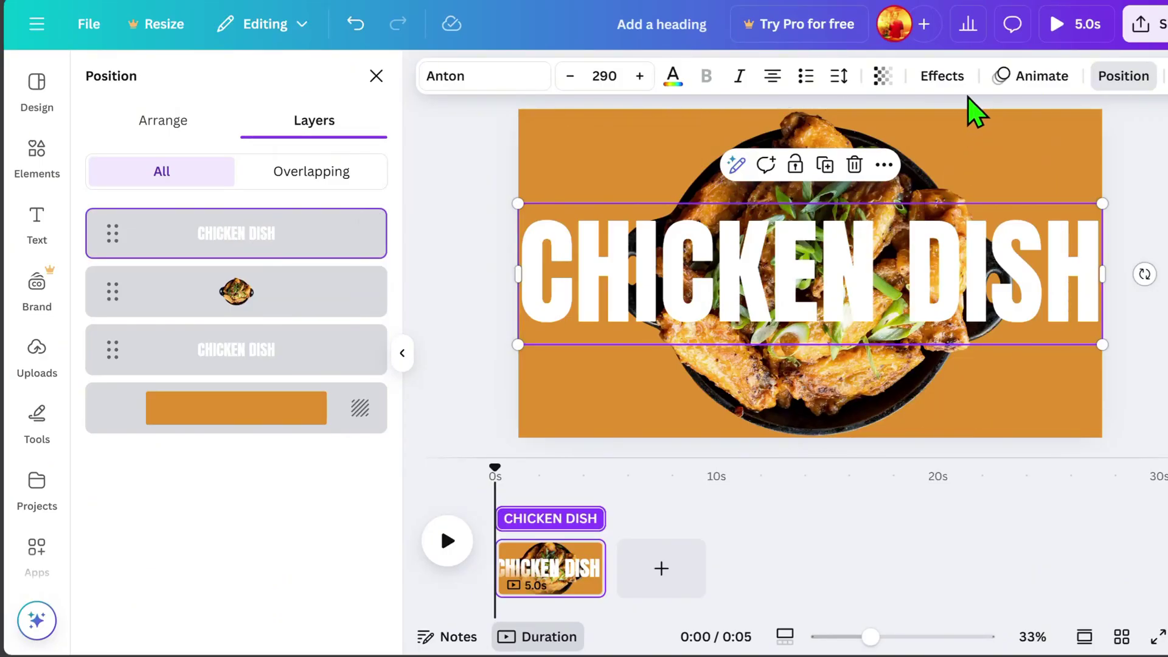
pyautogui.click(925, 76)
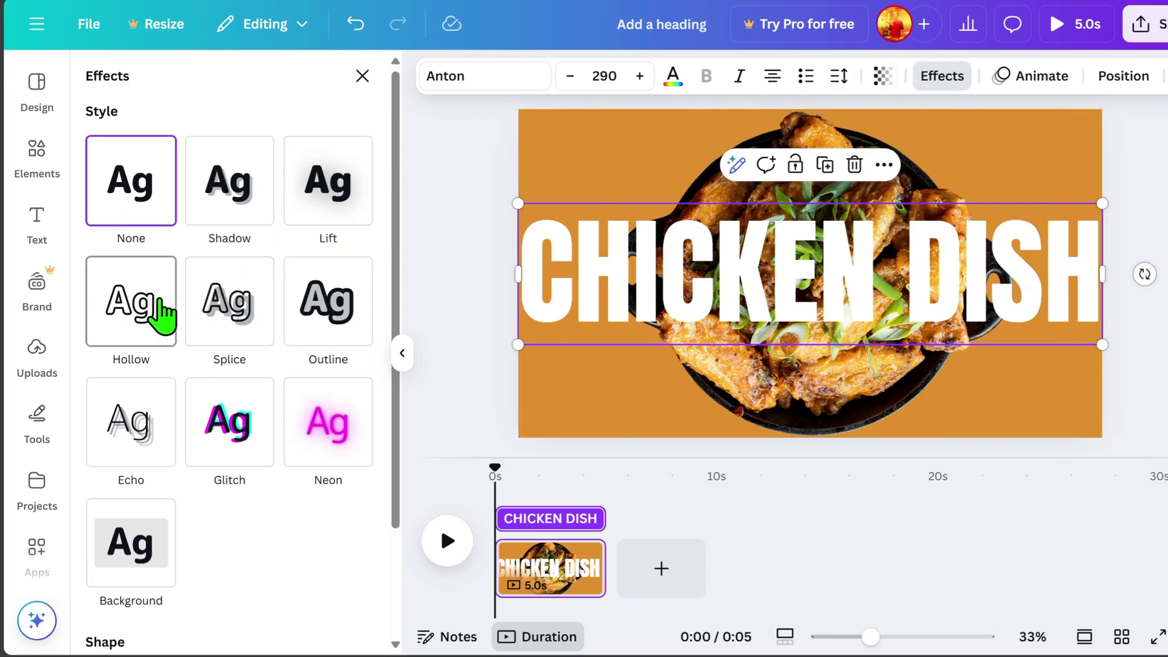
pyautogui.click(175, 310)
pyautogui.moveTo(170, 422); pyautogui.dragTo(123, 422)
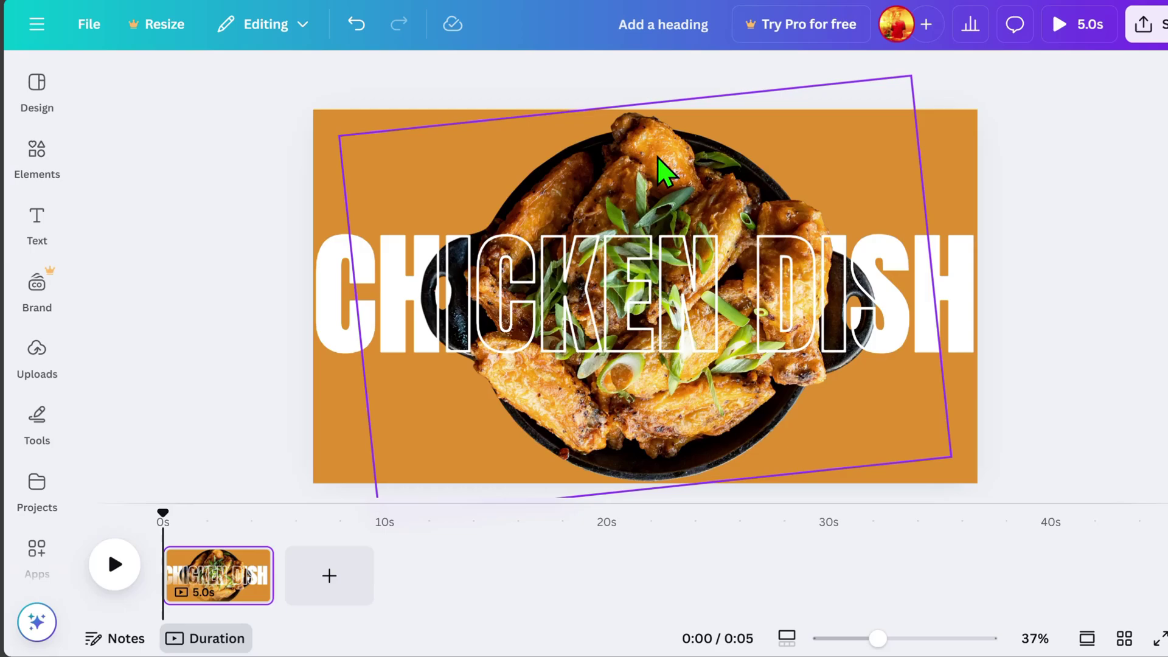
# - Apply the Breathe animation to the chicken photo
pyautogui.click(666, 169)
pyautogui.click(775, 79)
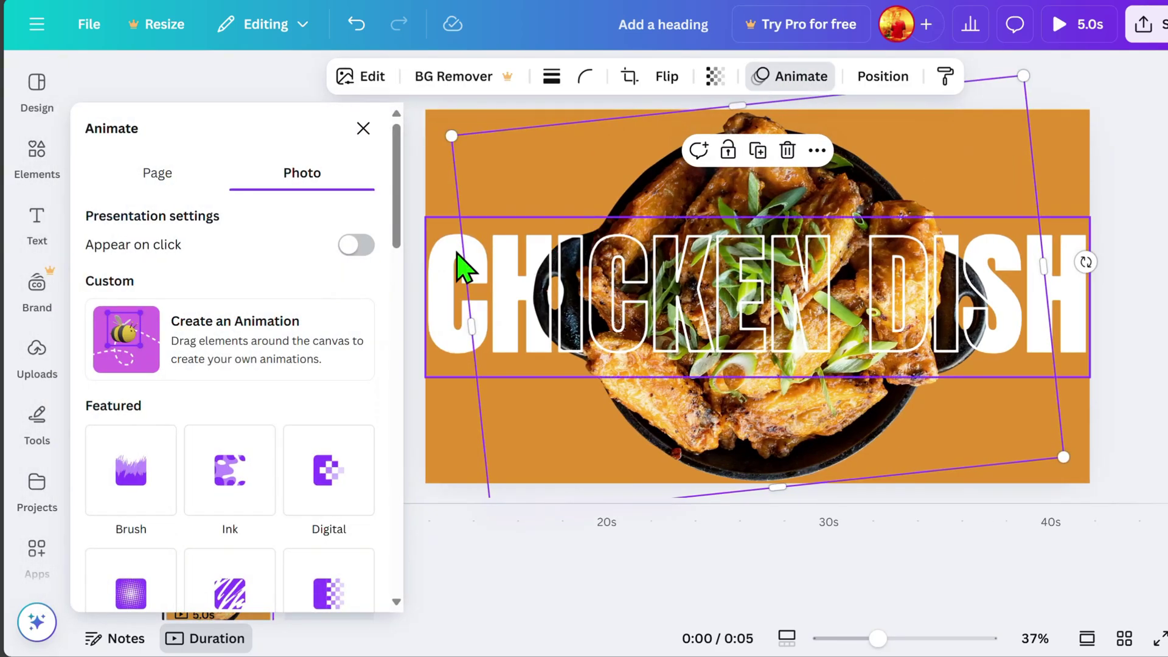
pyautogui.scroll(-10, 365, 503)
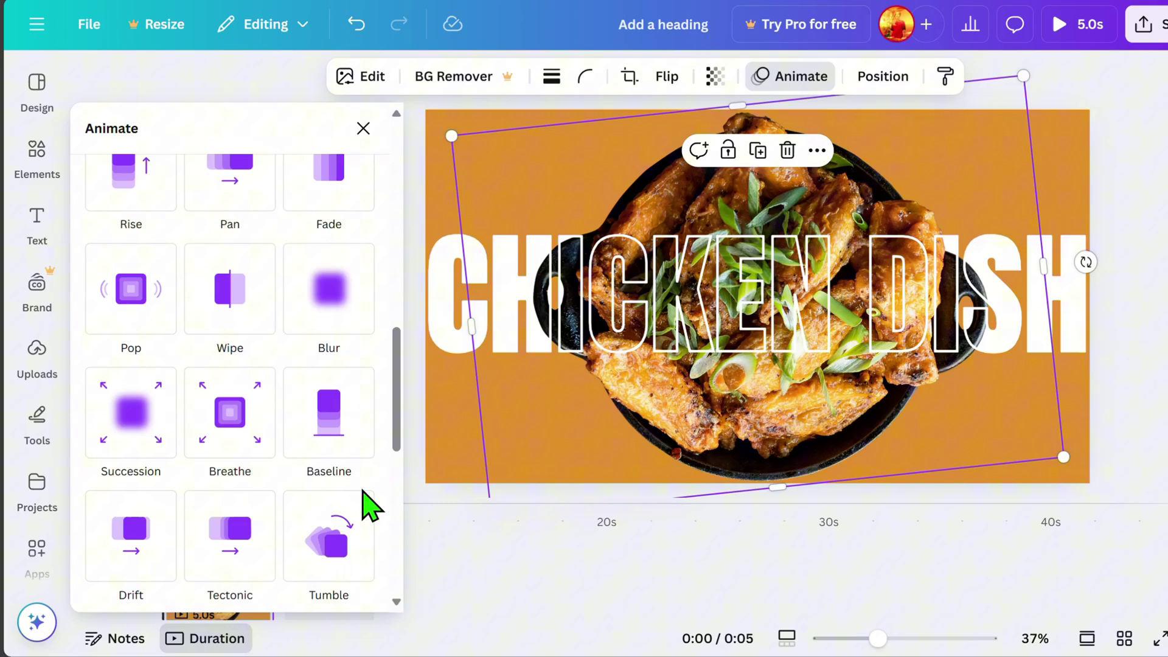
pyautogui.scroll(-2, 365, 504)
pyautogui.click(231, 328)
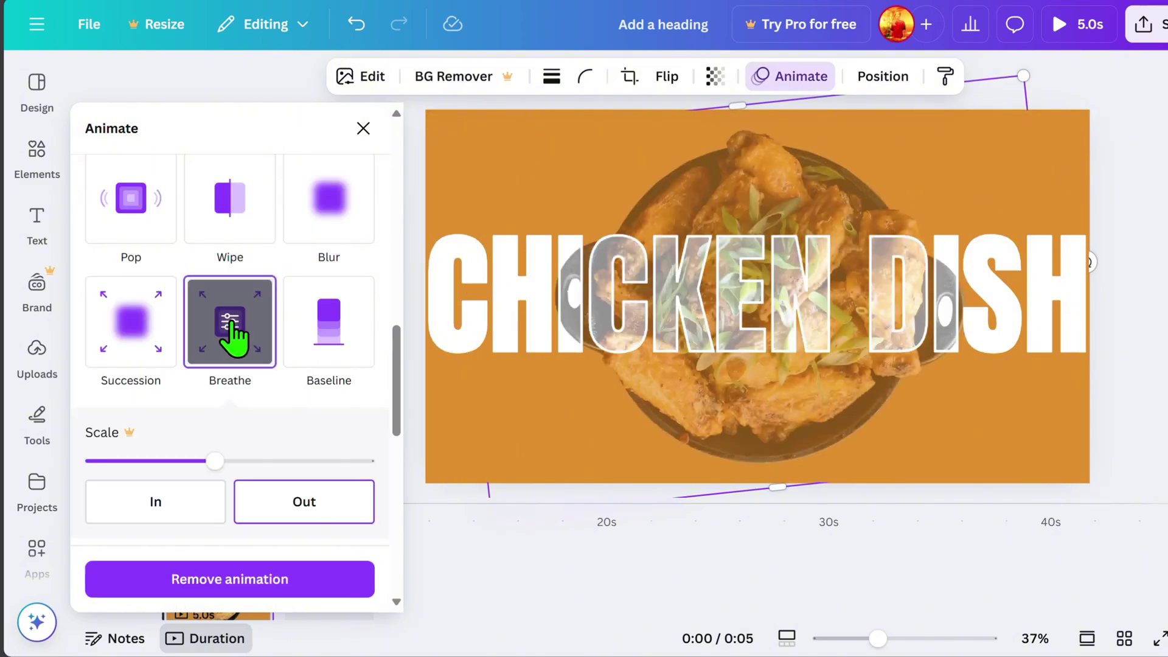
# - Select both CHICKEN DISH layers and give them the Fade animation
pyautogui.click(965, 320)
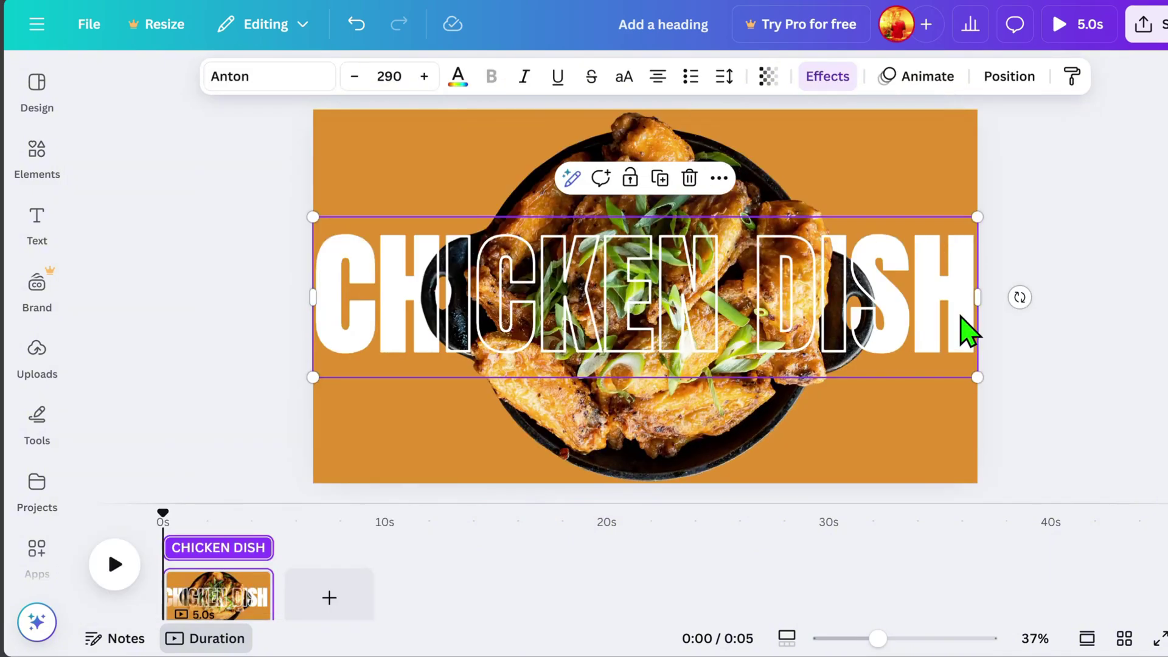
pyautogui.click(1006, 88)
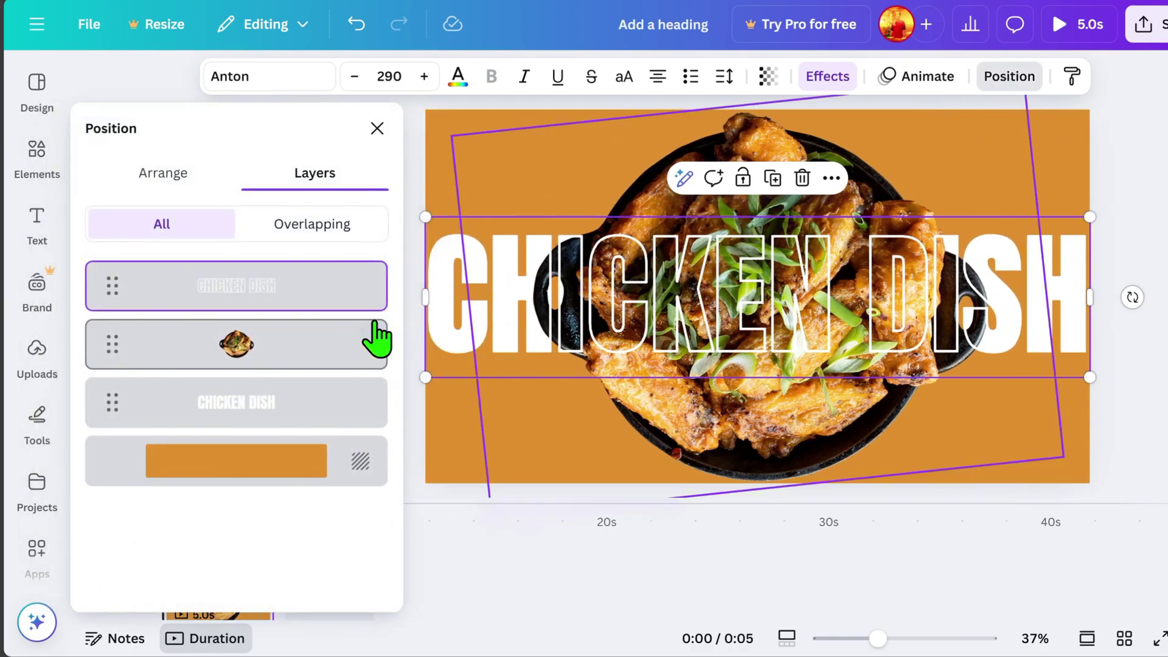
pyautogui.keyDown('shift'); pyautogui.click(279, 405); pyautogui.keyUp('shift')
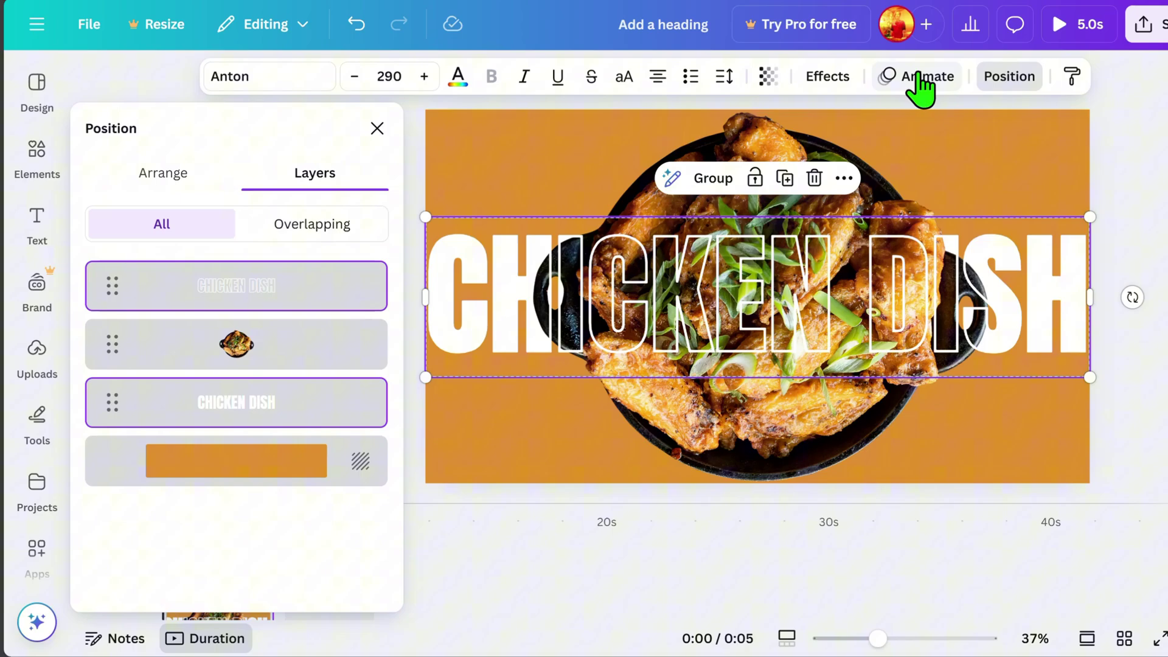
pyautogui.click(921, 88)
pyautogui.scroll(-5, 231, 523)
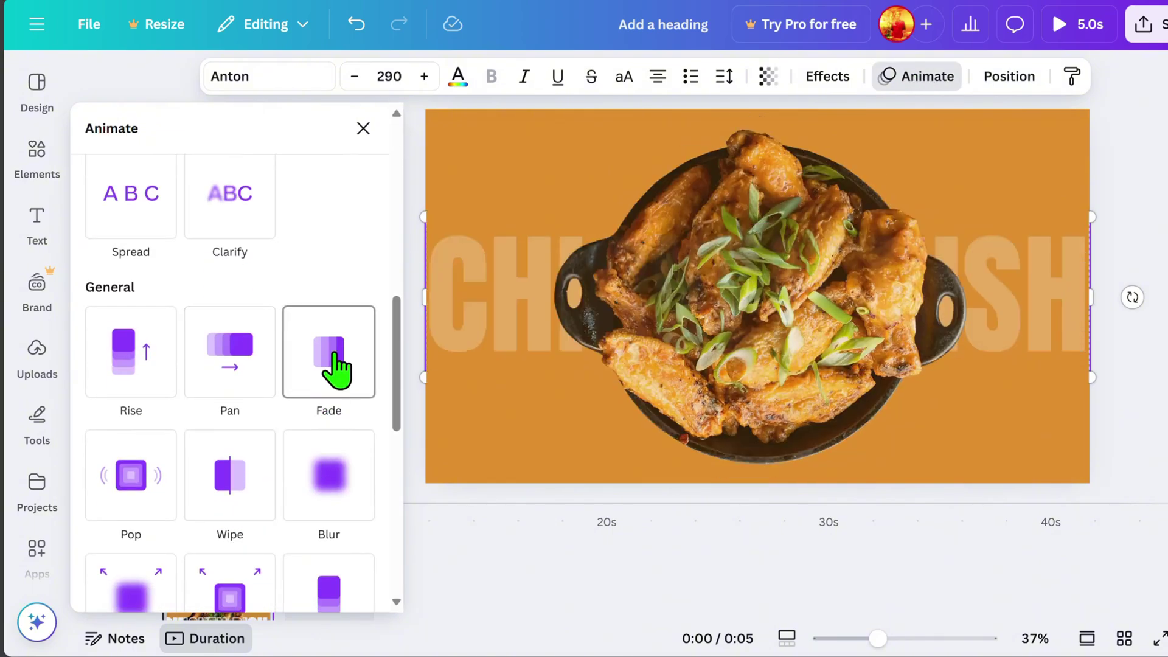
pyautogui.click(337, 370)
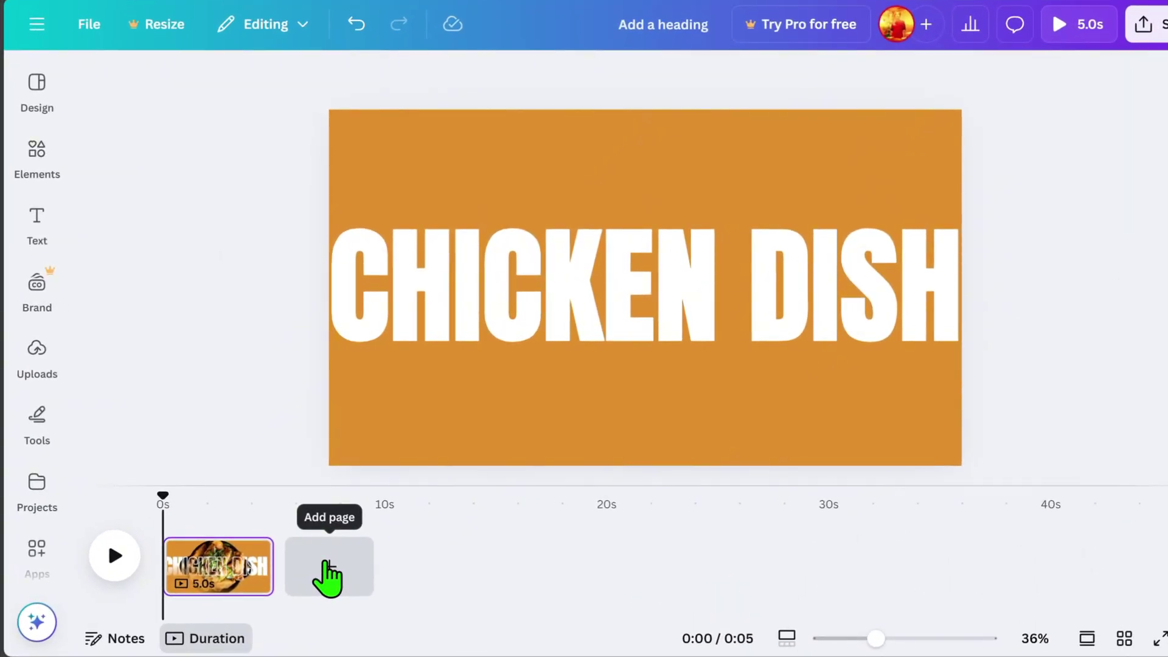
# - Add a second page and place the bowl-of-wings photo on it
pyautogui.click(337, 578)
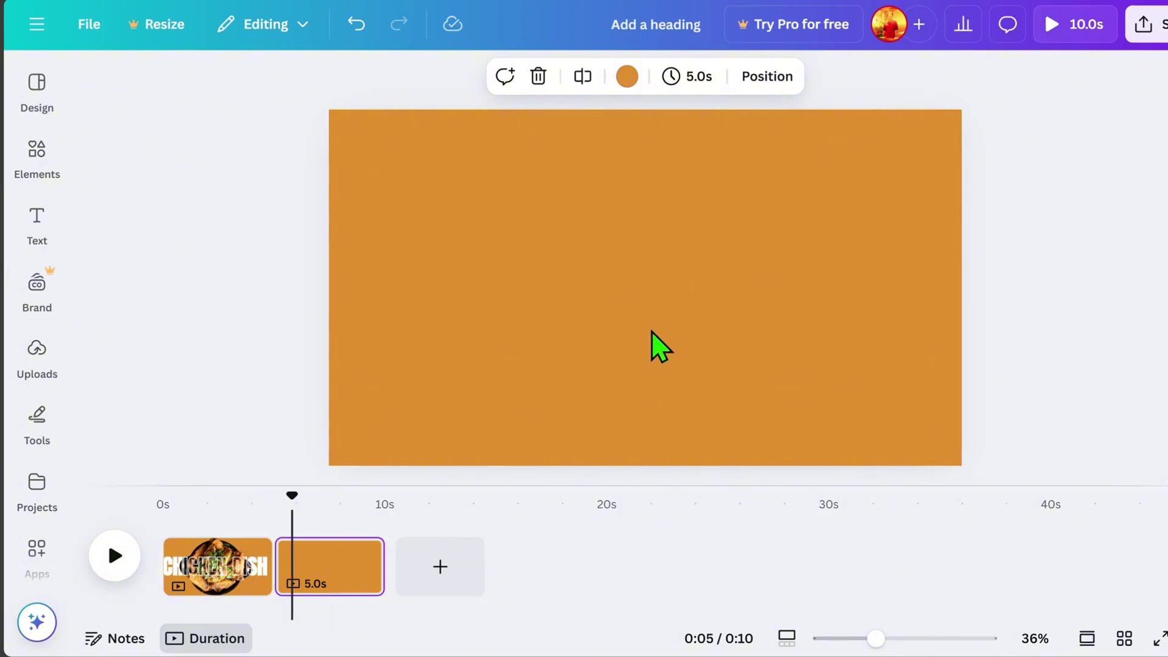
pyautogui.click(39, 359)
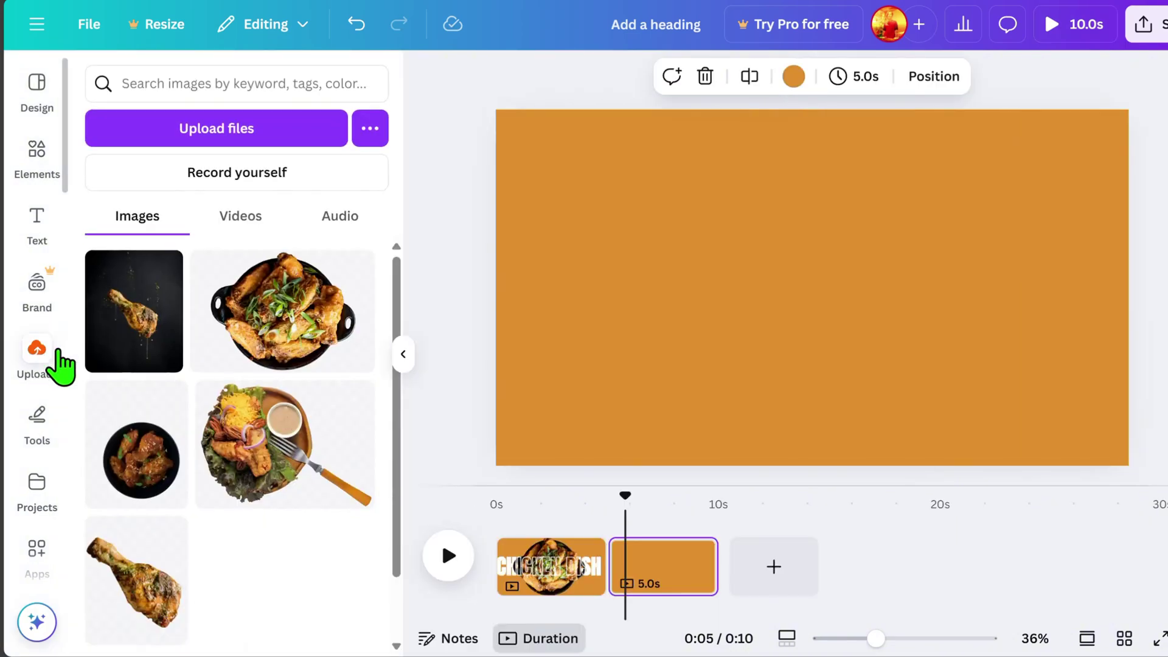
pyautogui.click(141, 462)
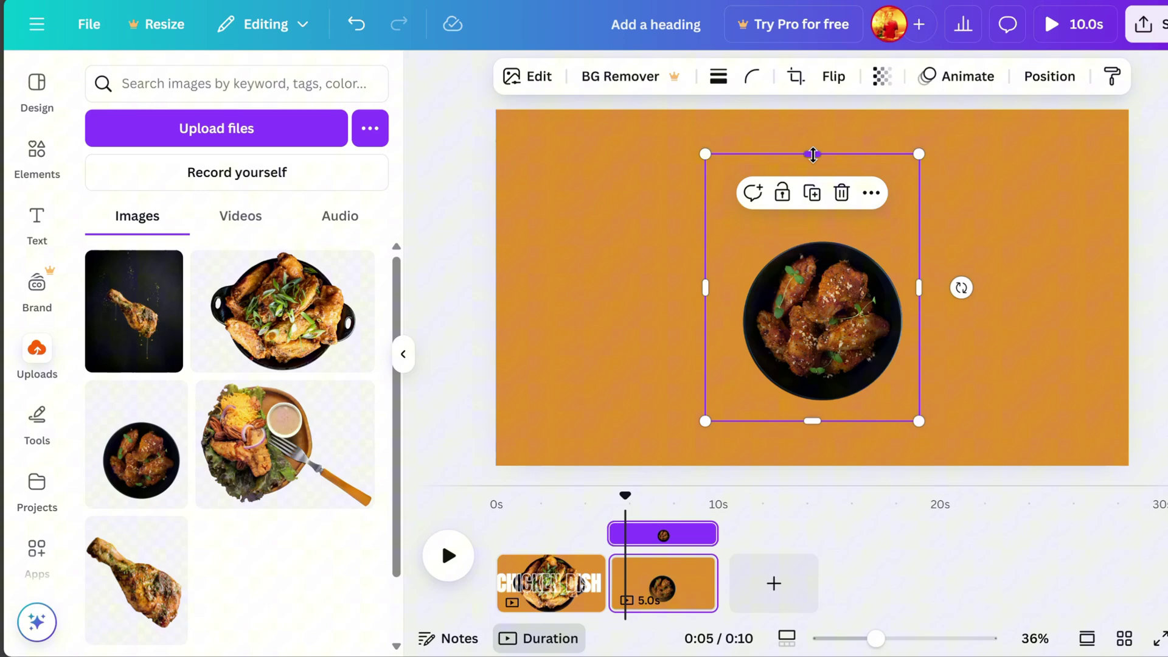
# - Crop the empty edges off the bowl photo, enlarge it to fill the page height, and centre it
pyautogui.moveTo(813, 155); pyautogui.dragTo(813, 233)
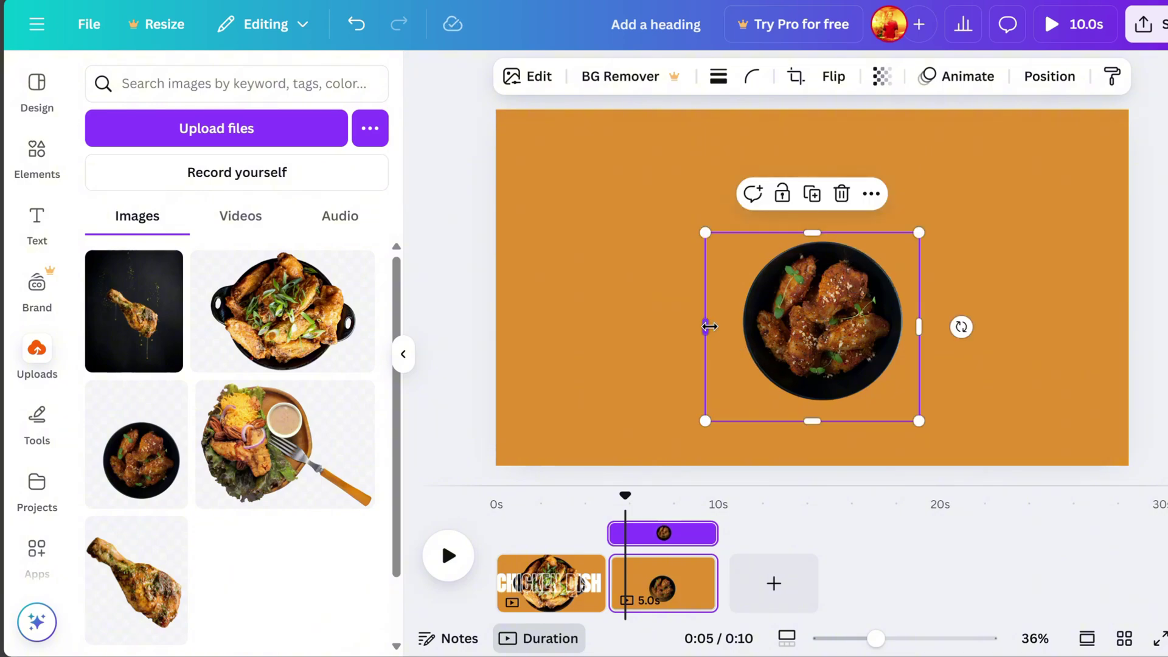
pyautogui.moveTo(709, 327); pyautogui.dragTo(739, 333)
pyautogui.moveTo(920, 326); pyautogui.dragTo(913, 327)
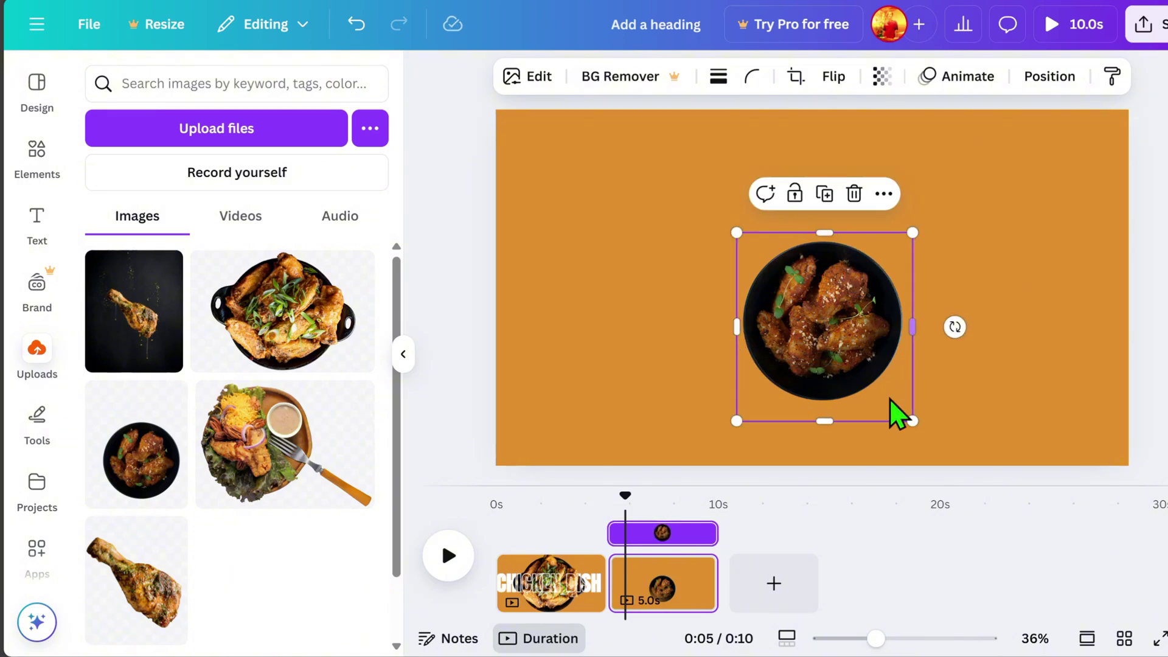
pyautogui.moveTo(836, 421); pyautogui.dragTo(838, 412)
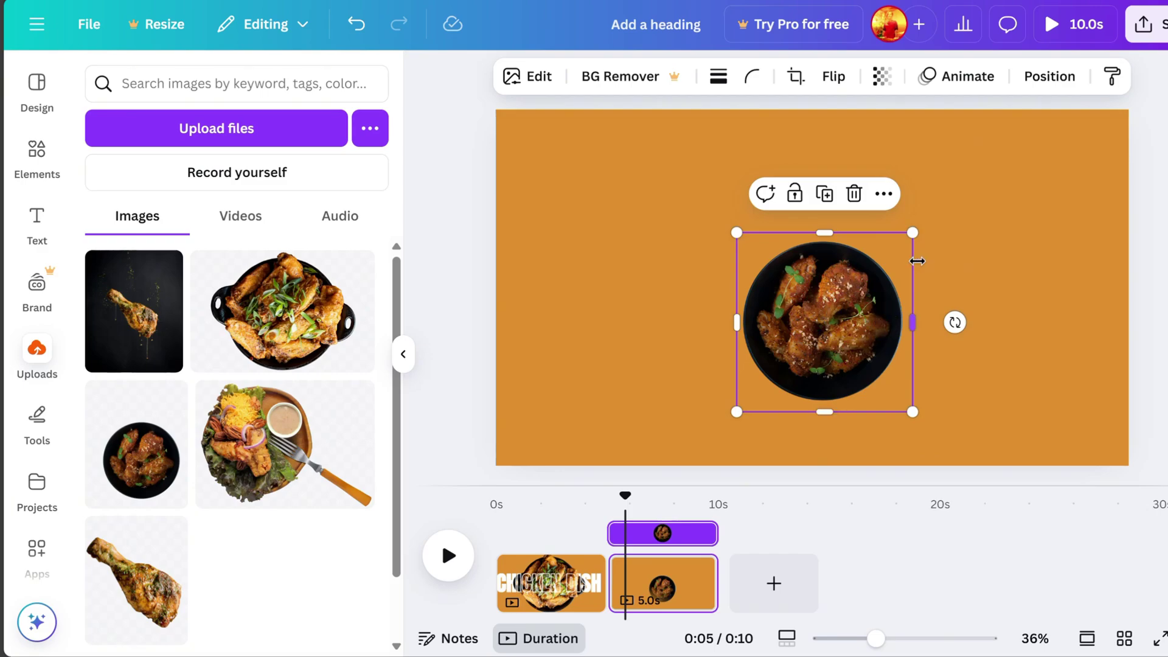
pyautogui.moveTo(912, 233); pyautogui.dragTo(1022, 120)
pyautogui.moveTo(730, 407); pyautogui.dragTo(693, 458)
pyautogui.click(692, 464)
pyautogui.moveTo(887, 374); pyautogui.dragTo(822, 361)
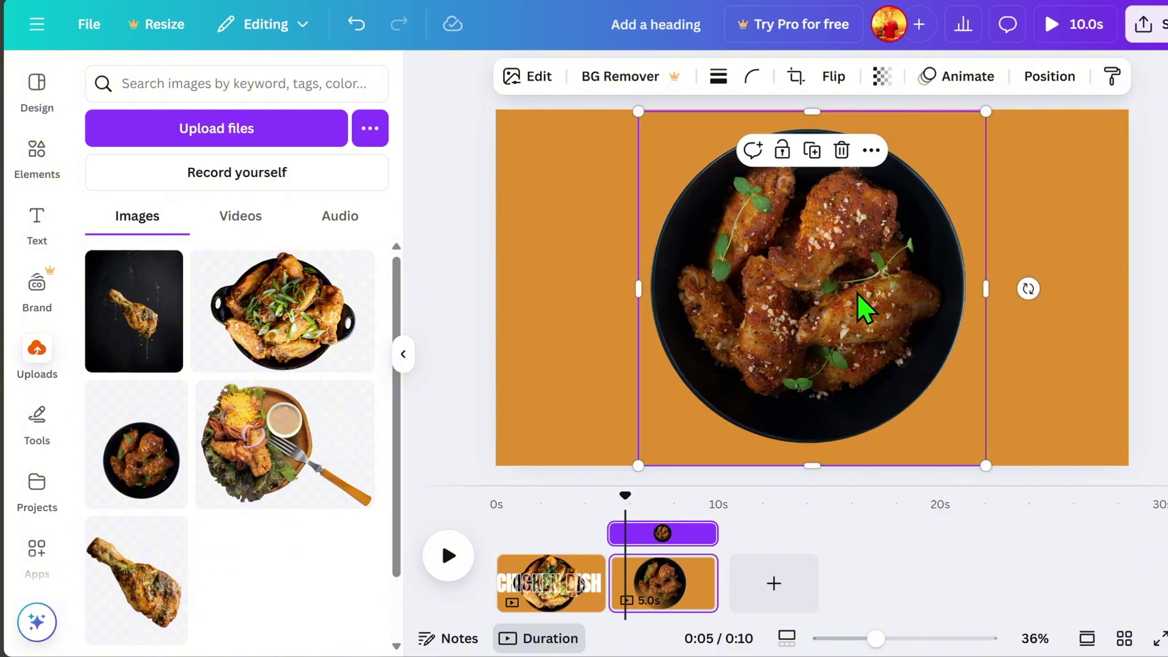
# - Apply the Rotate add-on animation effect to the page-two bowl-of-wings photo
pyautogui.click(946, 91)
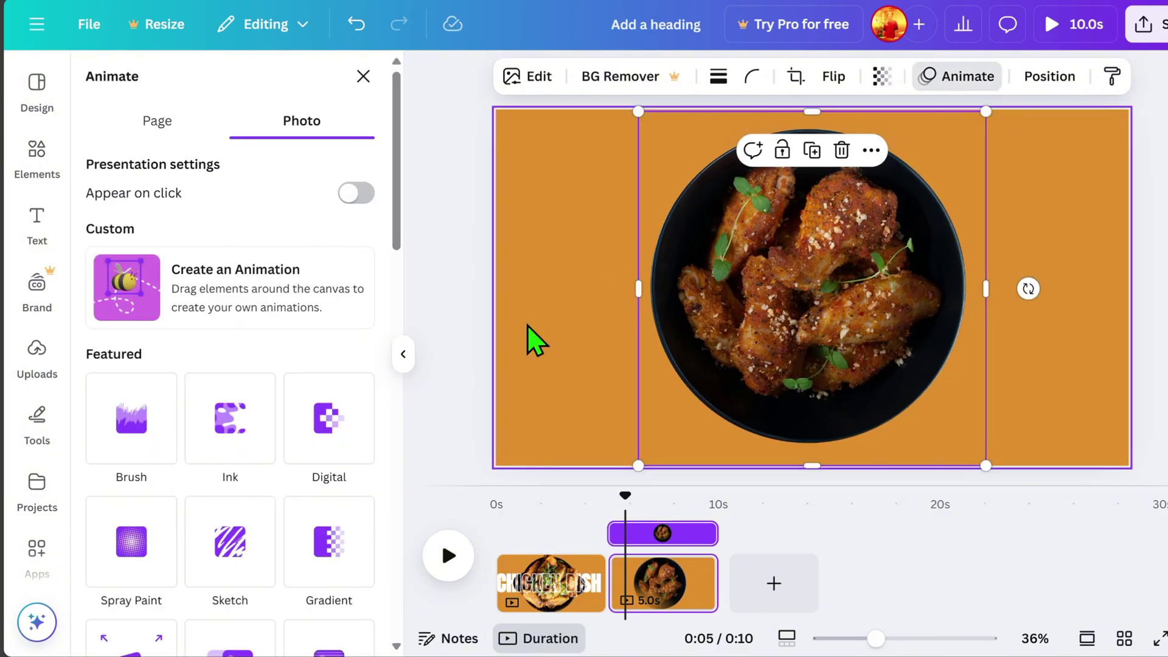
pyautogui.scroll(-2, 338, 535)
pyautogui.scroll(-10, 338, 535)
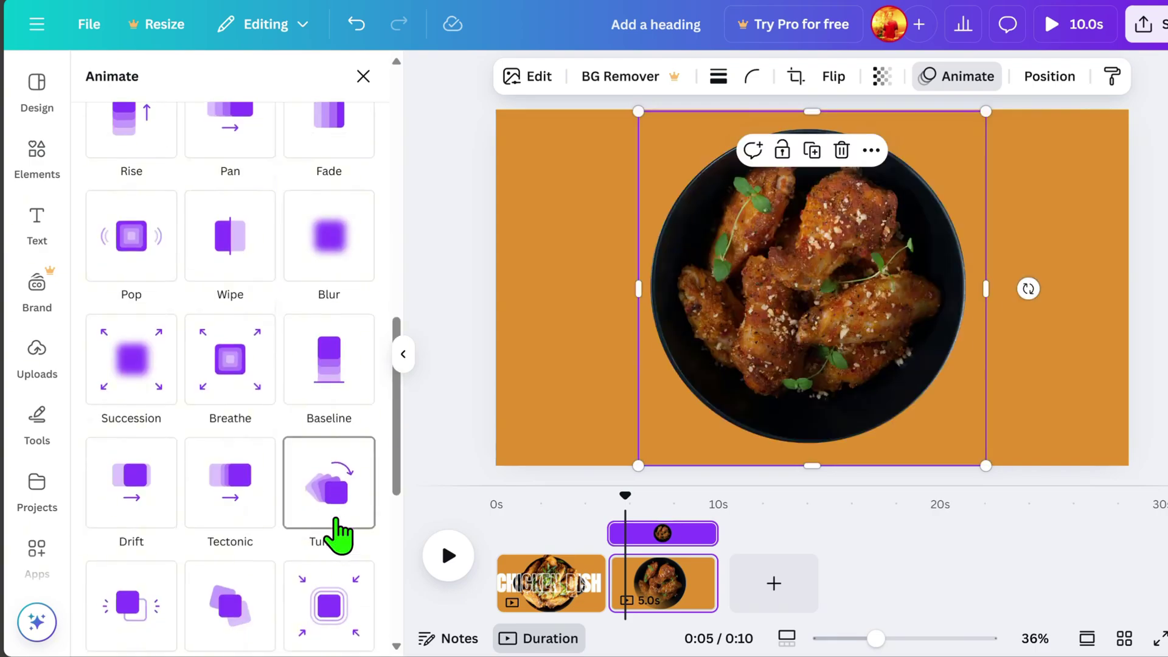
pyautogui.scroll(-3, 337, 535)
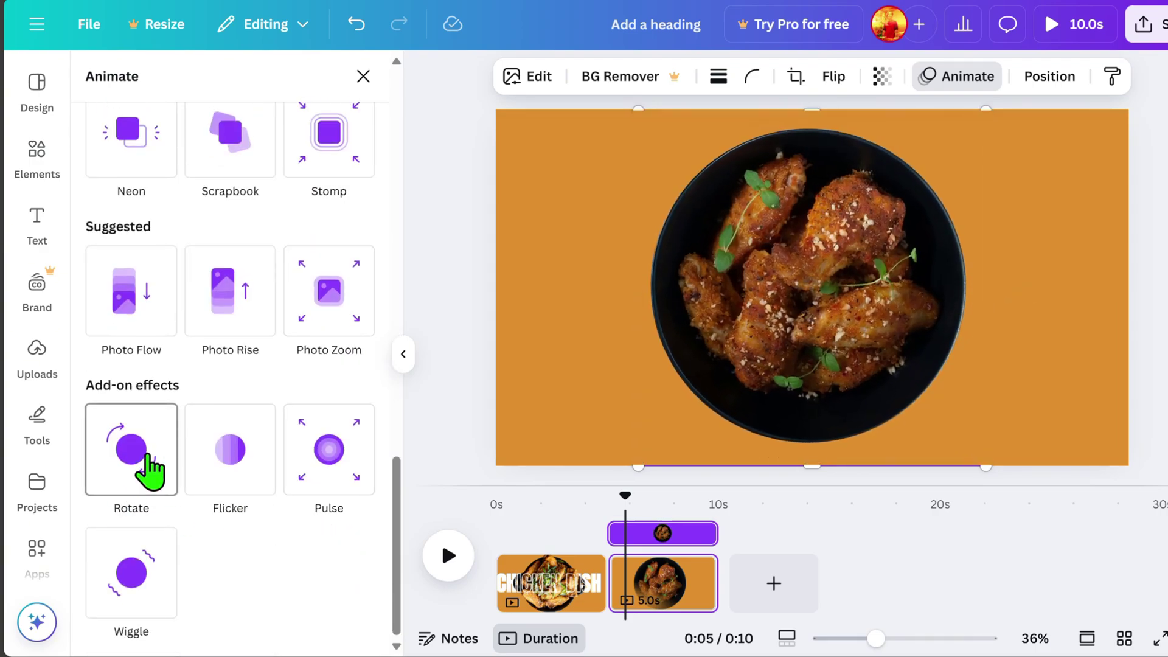
pyautogui.click(128, 444)
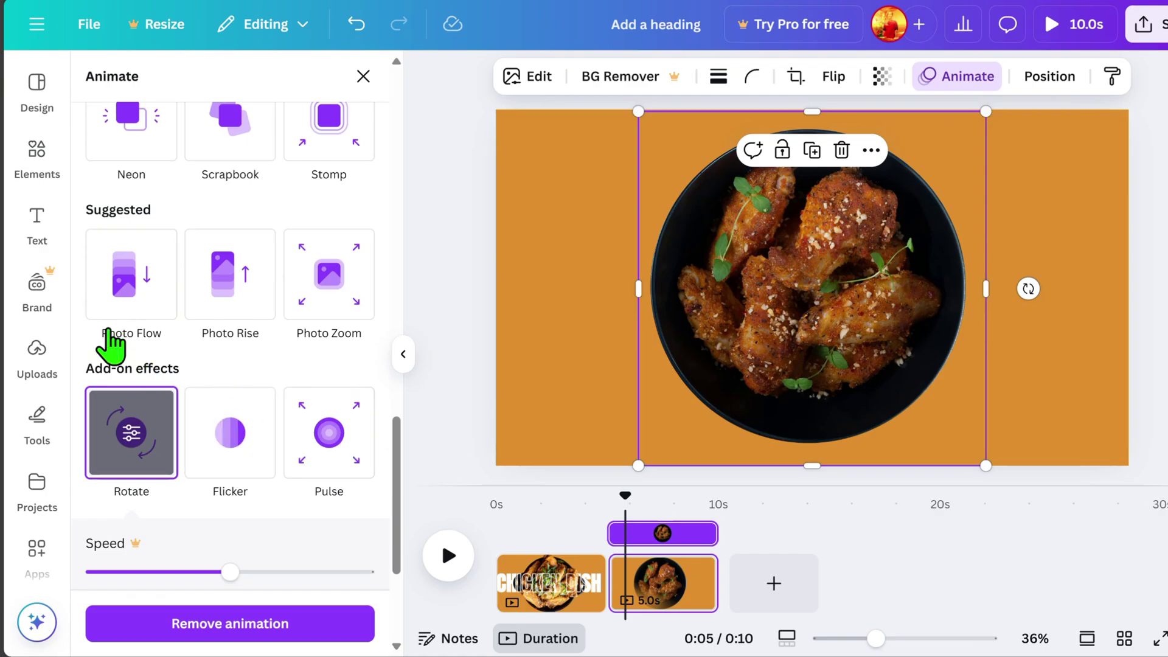
# - Add a 'Flavorful' heading and enlarge it across the bowl photo
pyautogui.click(37, 219)
pyautogui.click(155, 341)
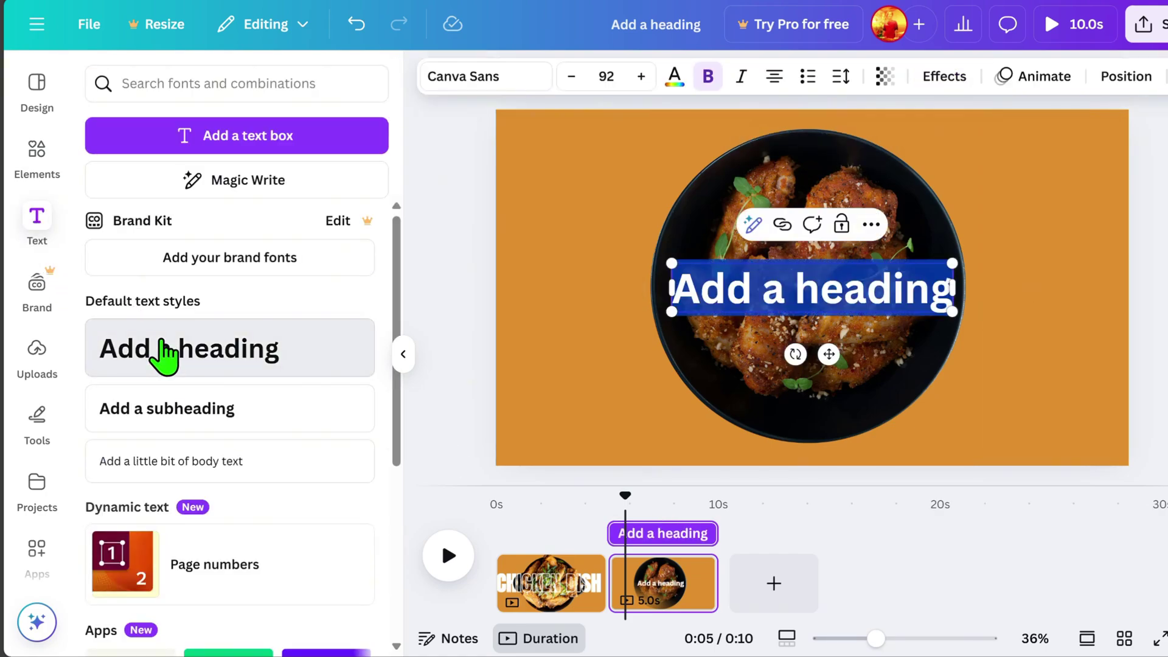
pyautogui.write('Fla')
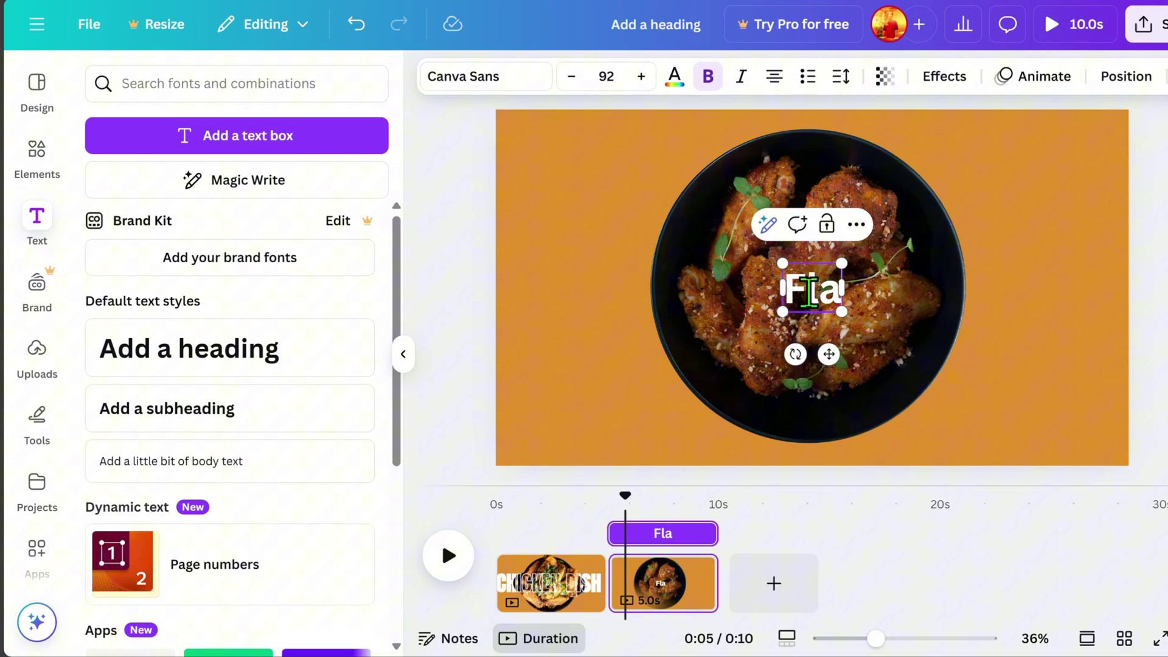
pyautogui.write('vorful')
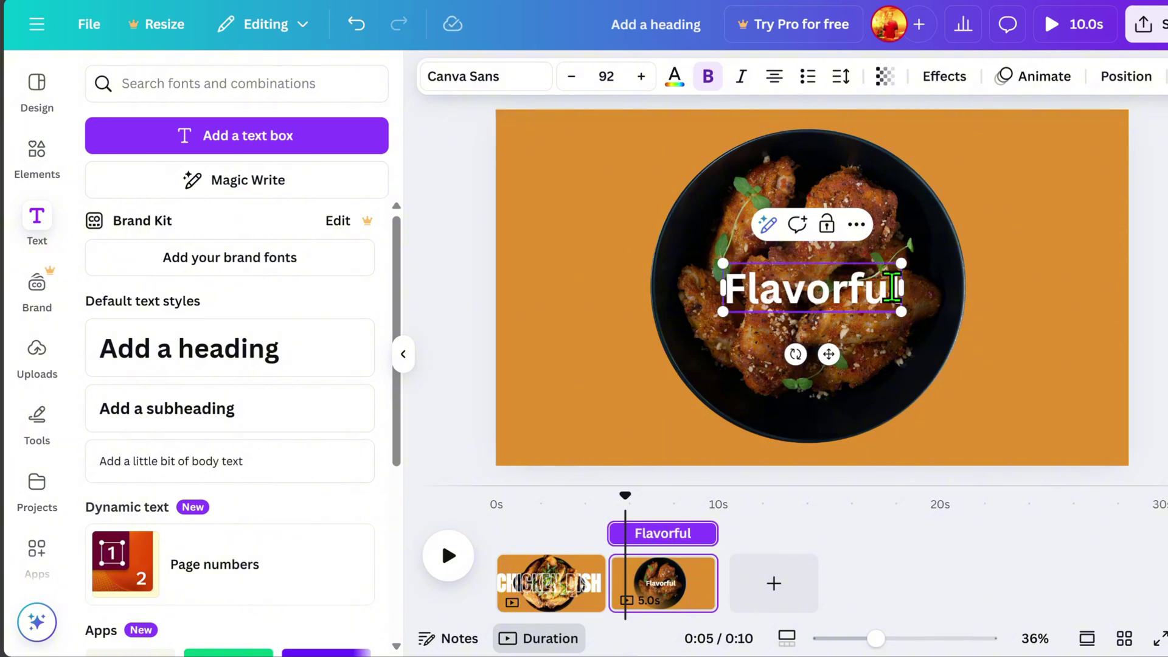
pyautogui.moveTo(903, 264); pyautogui.dragTo(1068, 218)
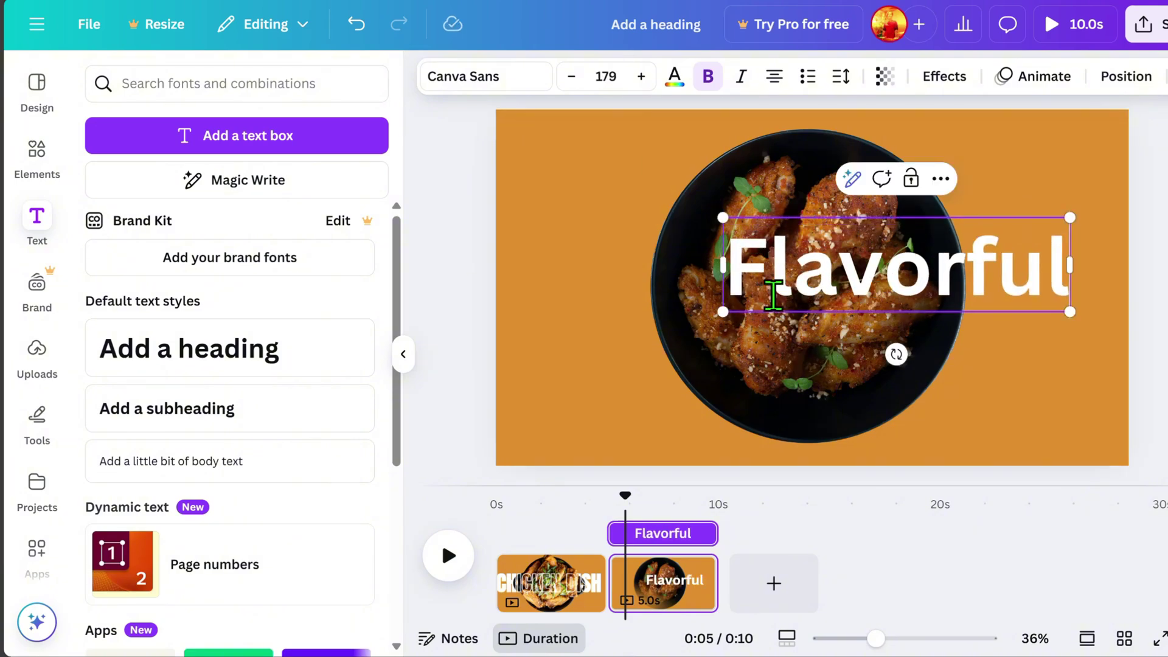
pyautogui.moveTo(716, 311); pyautogui.dragTo(549, 345)
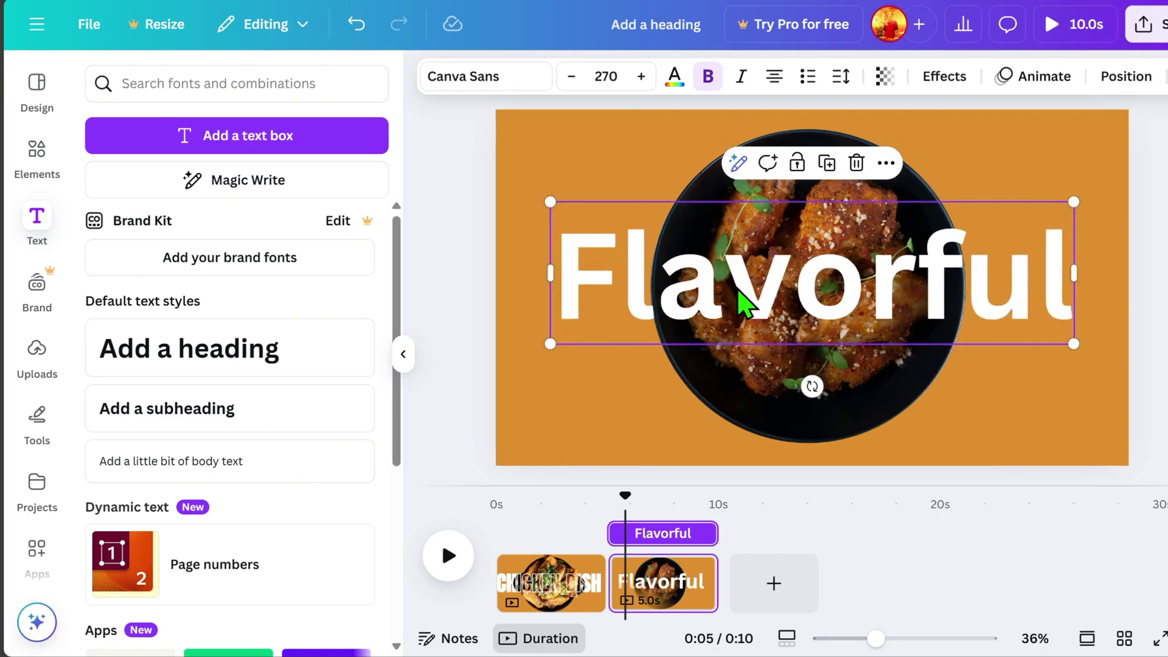
# - Set the Flavorful heading to Lilita One at size 300, nudged slightly left over the bowl
pyautogui.click(469, 66)
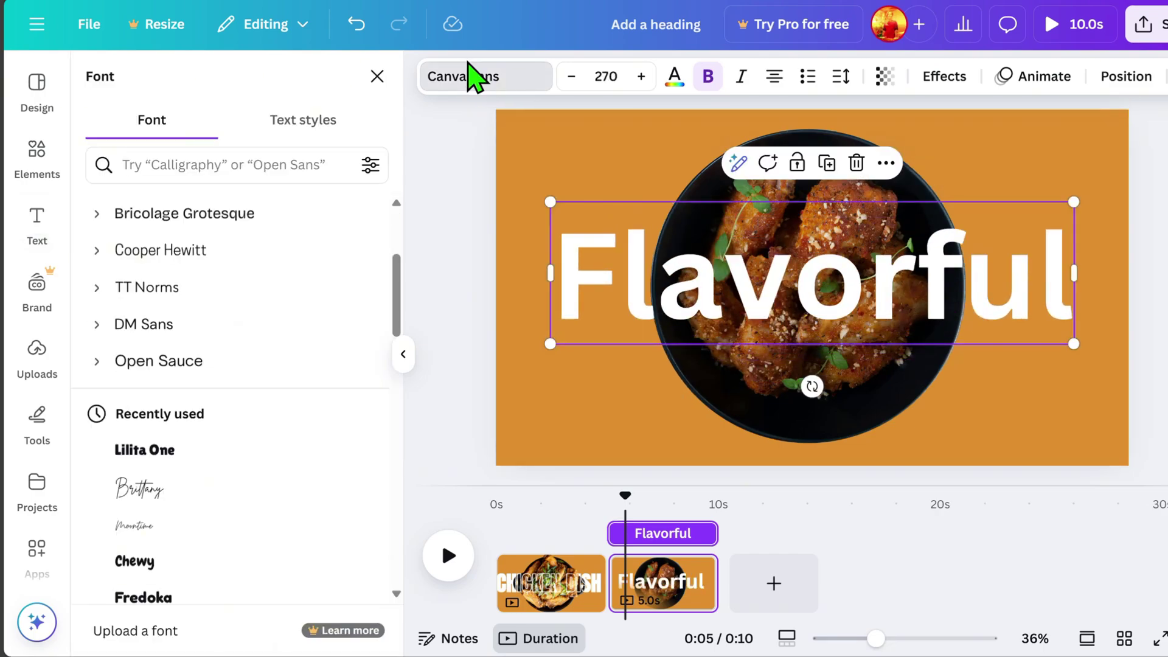
pyautogui.scroll(3, 196, 346)
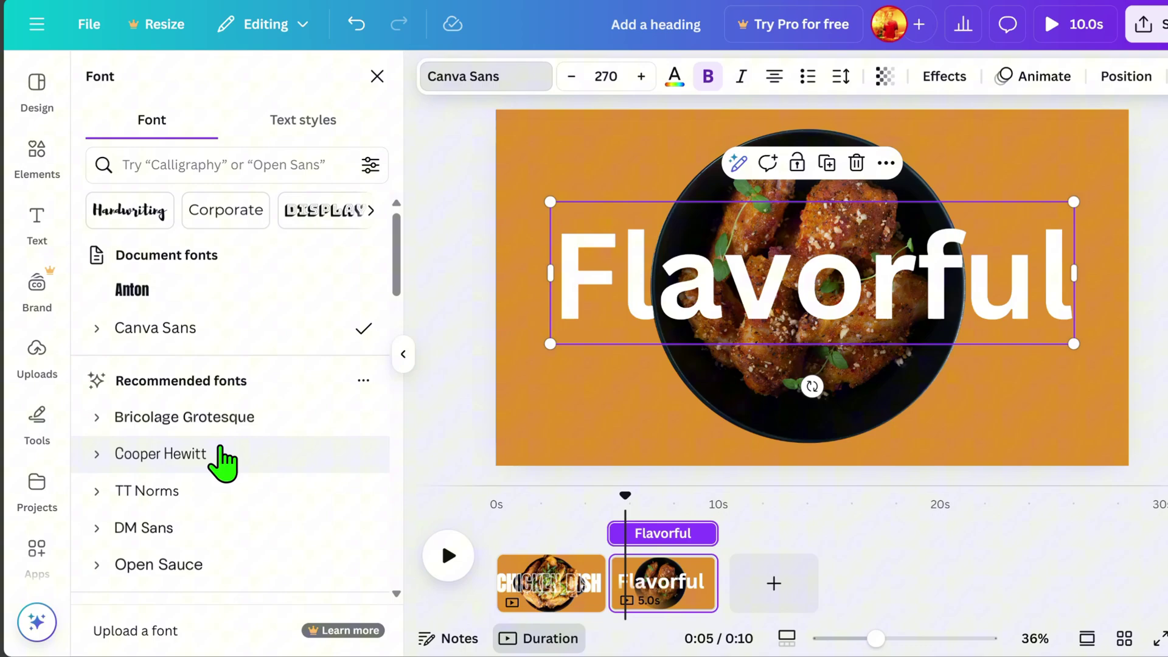
pyautogui.scroll(-4, 222, 462)
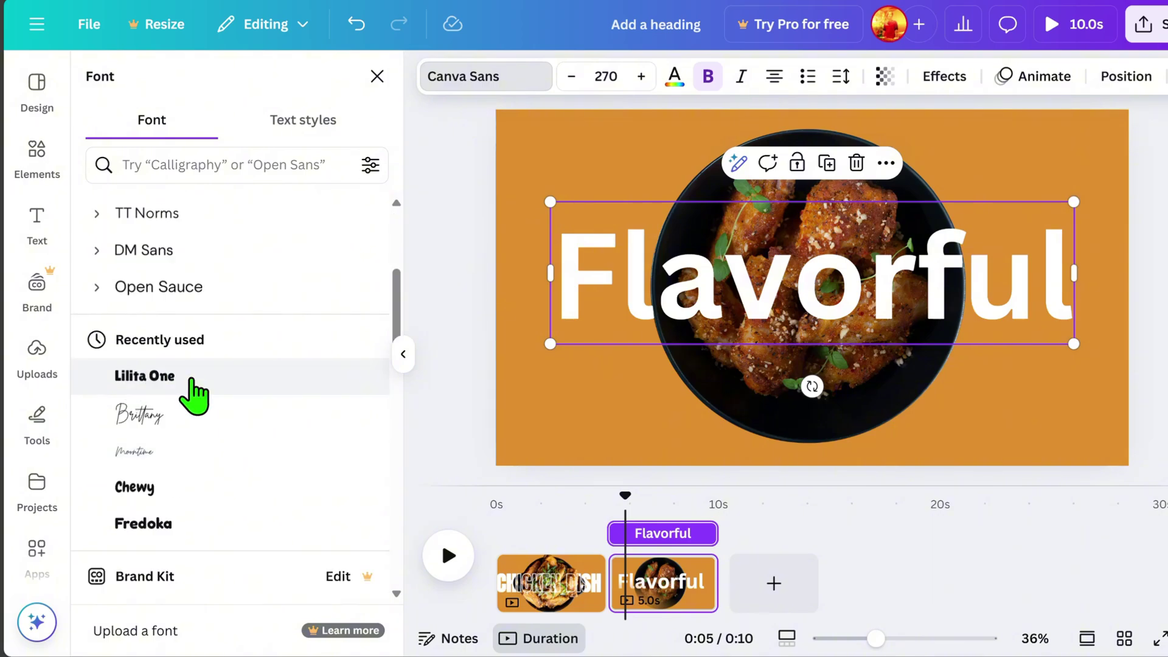
pyautogui.moveTo(1044, 203); pyautogui.dragTo(1095, 175)
pyautogui.moveTo(796, 300); pyautogui.dragTo(764, 307)
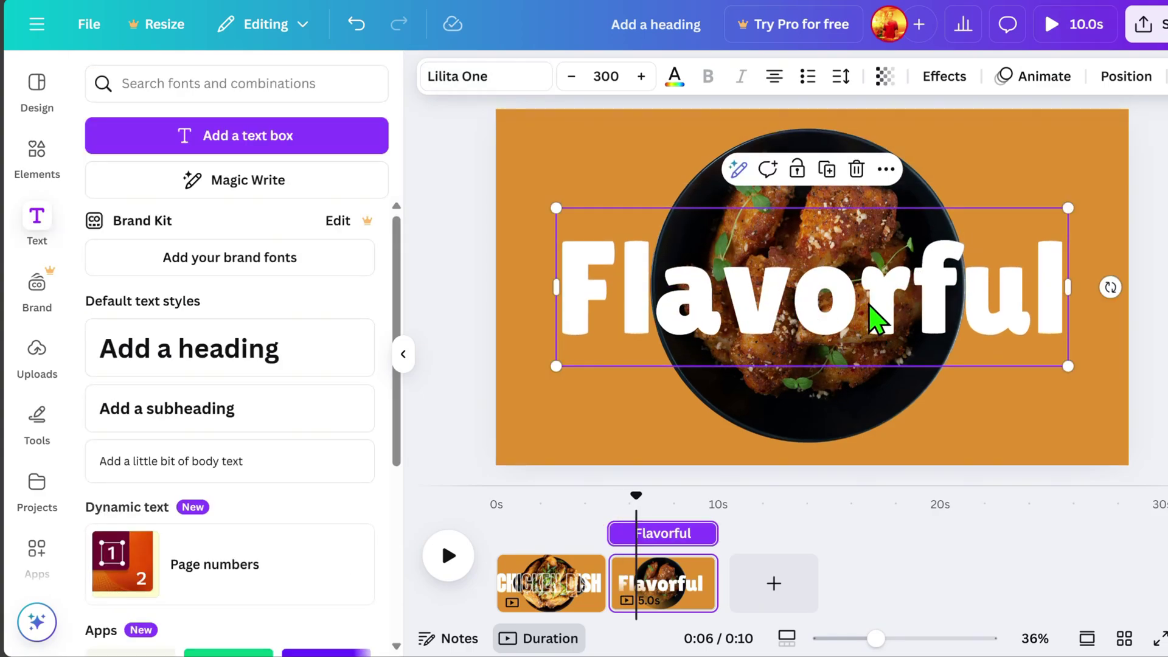
# - Apply the Burst text animation to the Flavorful heading
pyautogui.click(1037, 78)
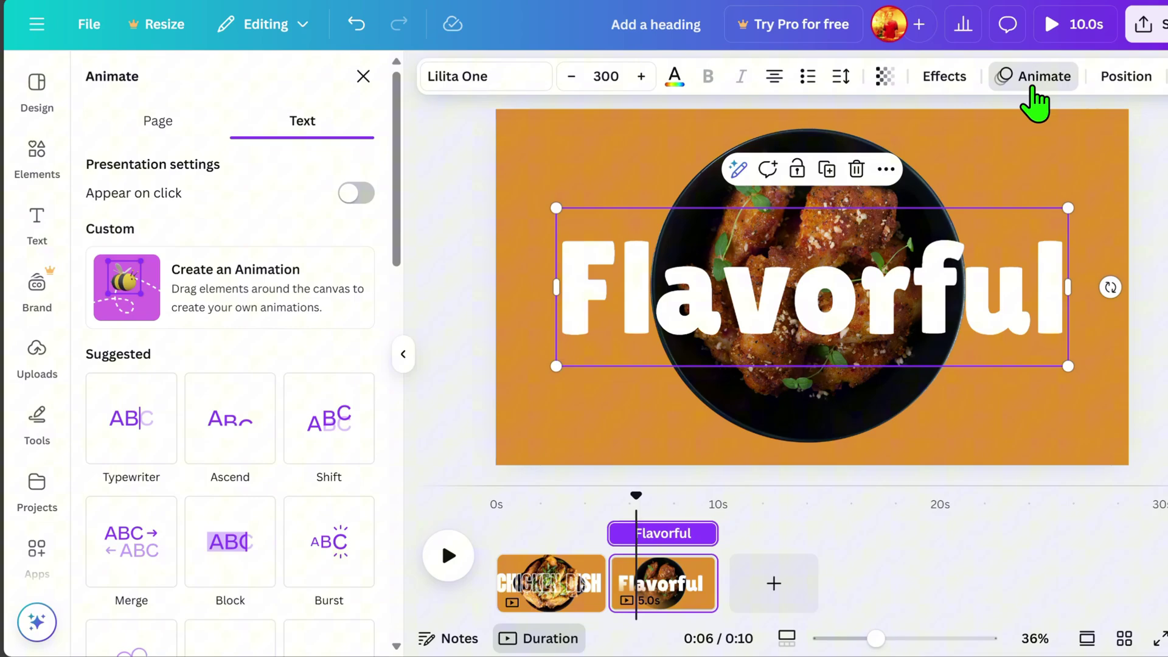
pyautogui.scroll(-3, 347, 462)
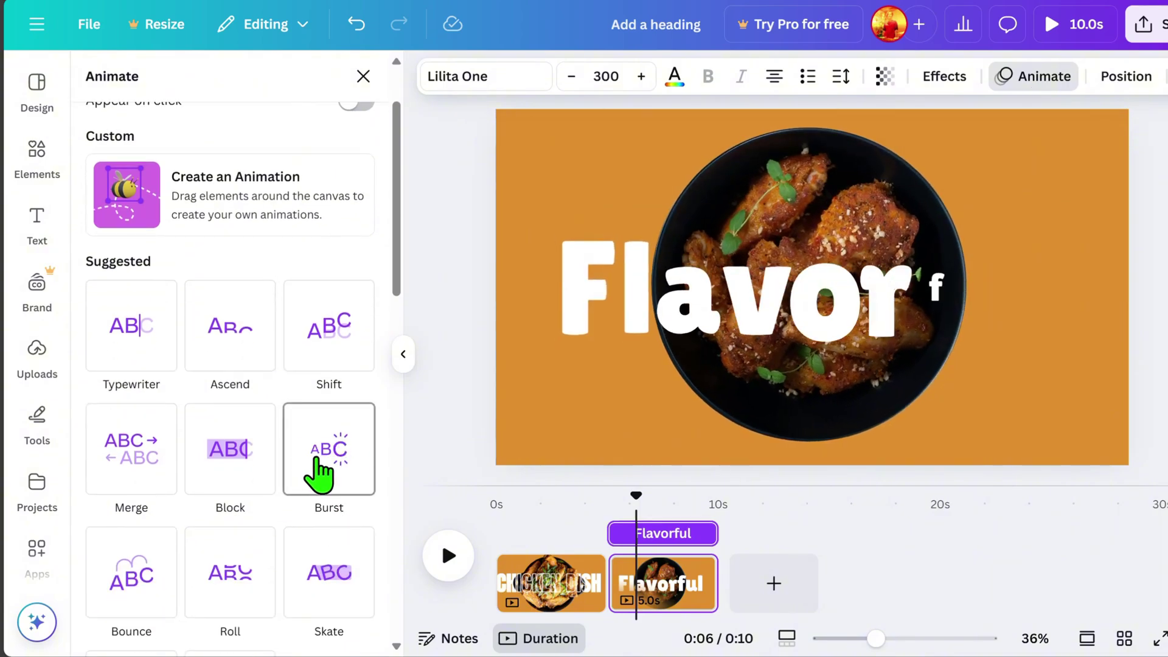
pyautogui.click(343, 450)
# - Preview the animation, then move the playhead back to the CHICKEN DISH page
pyautogui.click(450, 557)
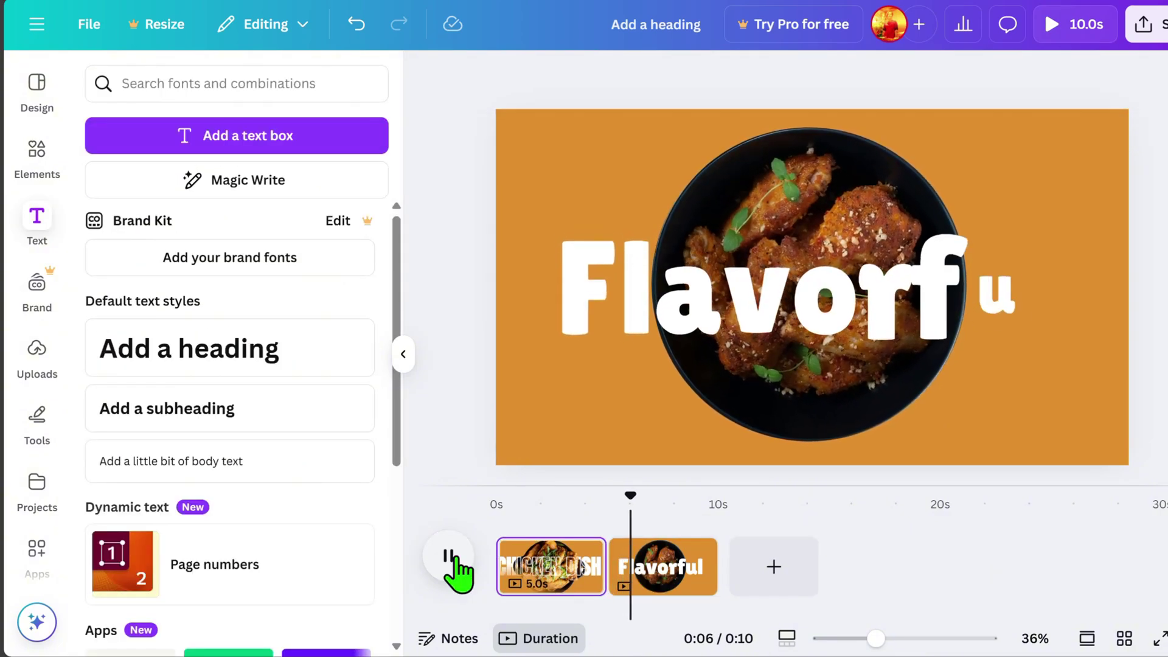
pyautogui.click(451, 557)
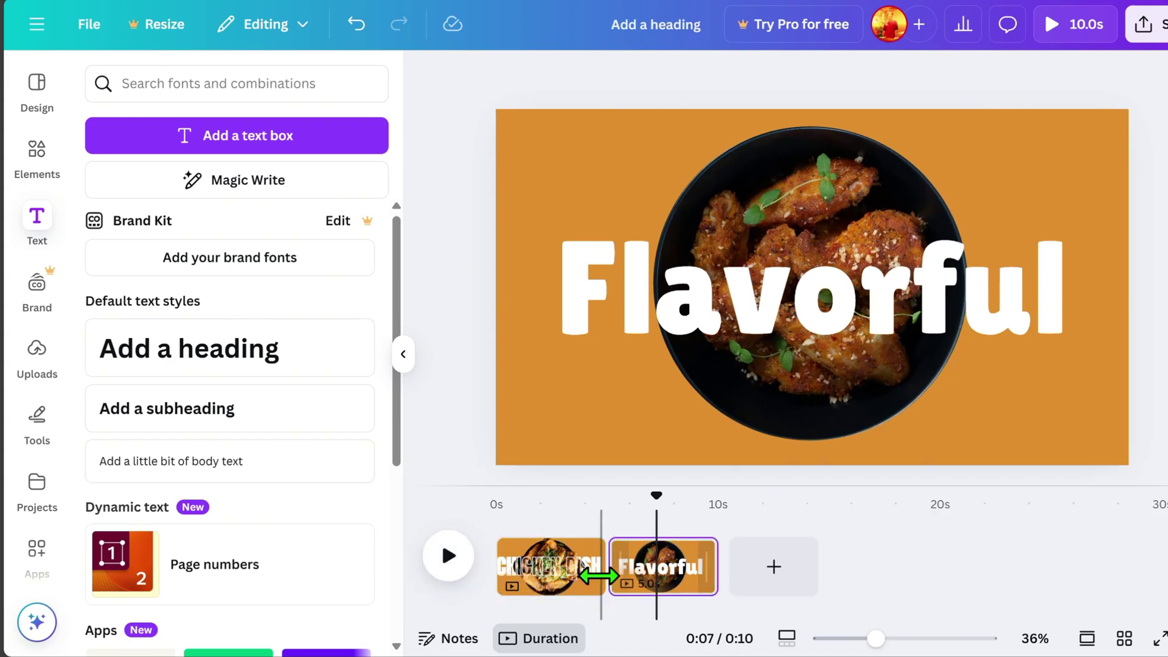
pyautogui.moveTo(649, 500); pyautogui.dragTo(598, 496)
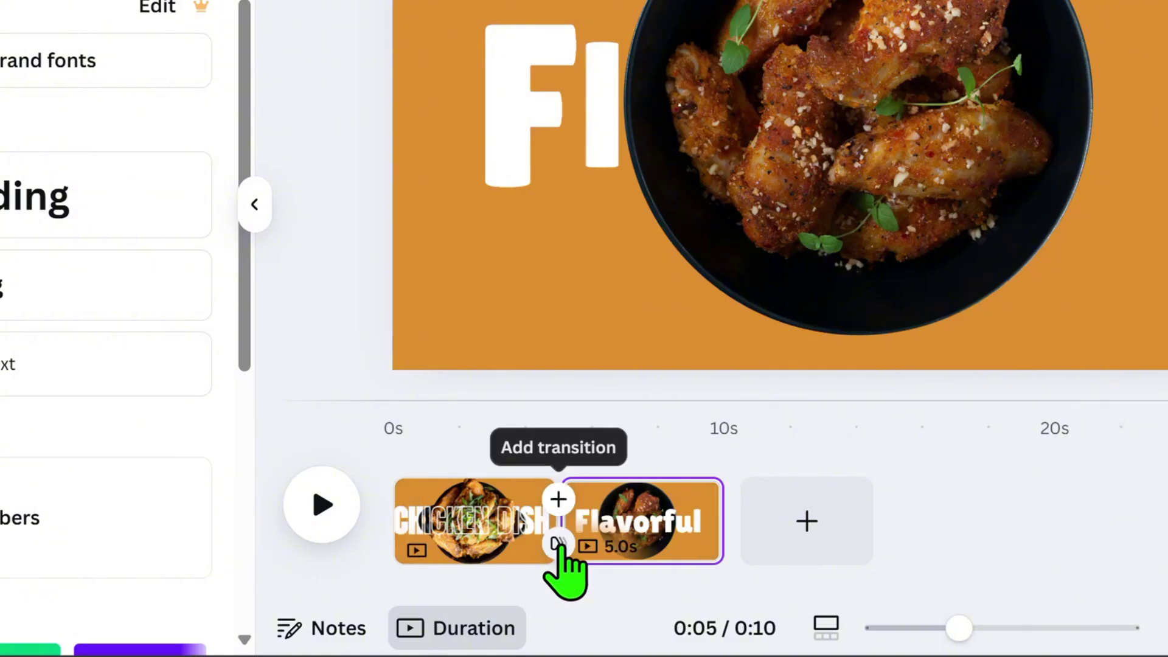
# - Add a Flow transition between the two pages, preview it, and return the playhead to page one
pyautogui.click(557, 543)
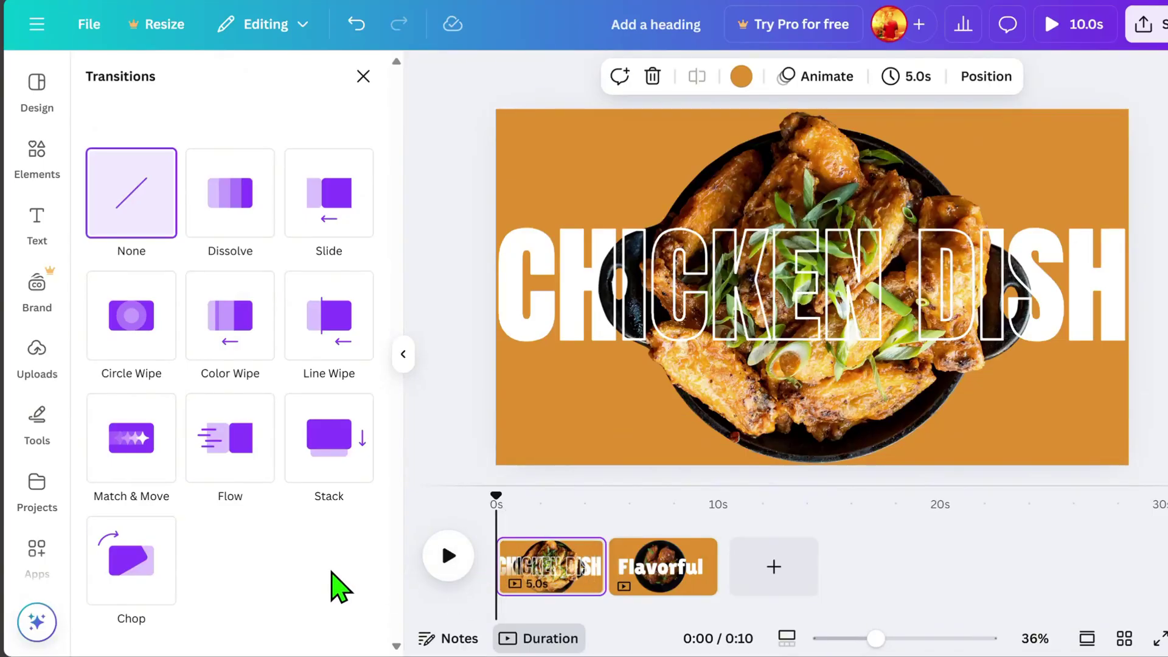
pyautogui.click(243, 467)
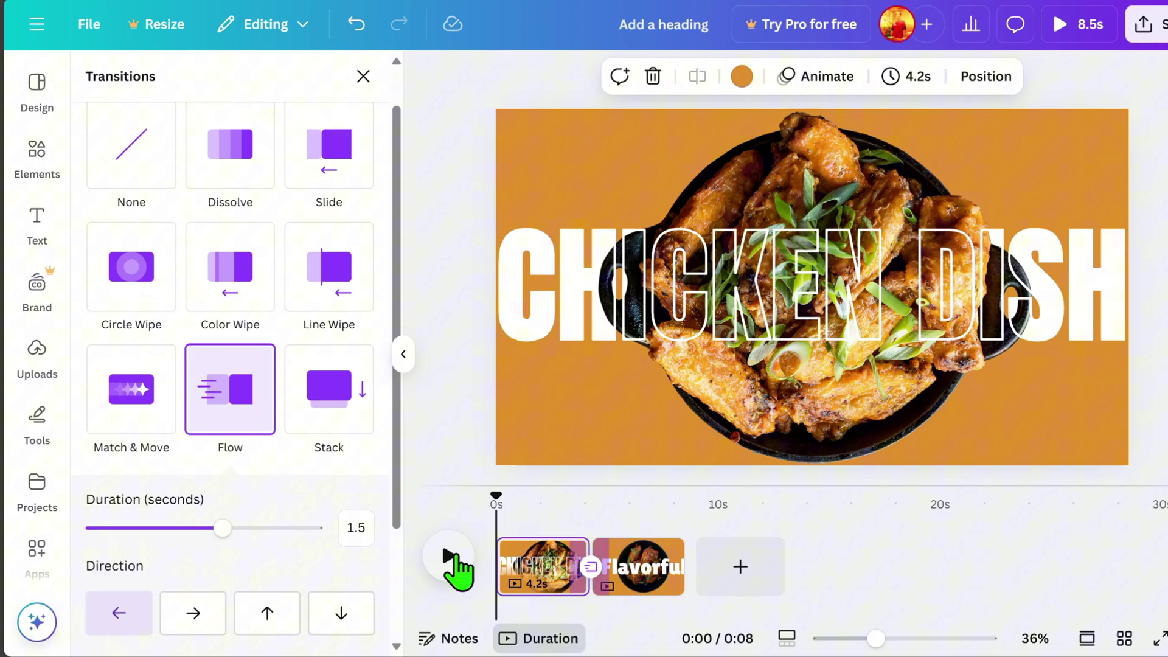
pyautogui.click(453, 554)
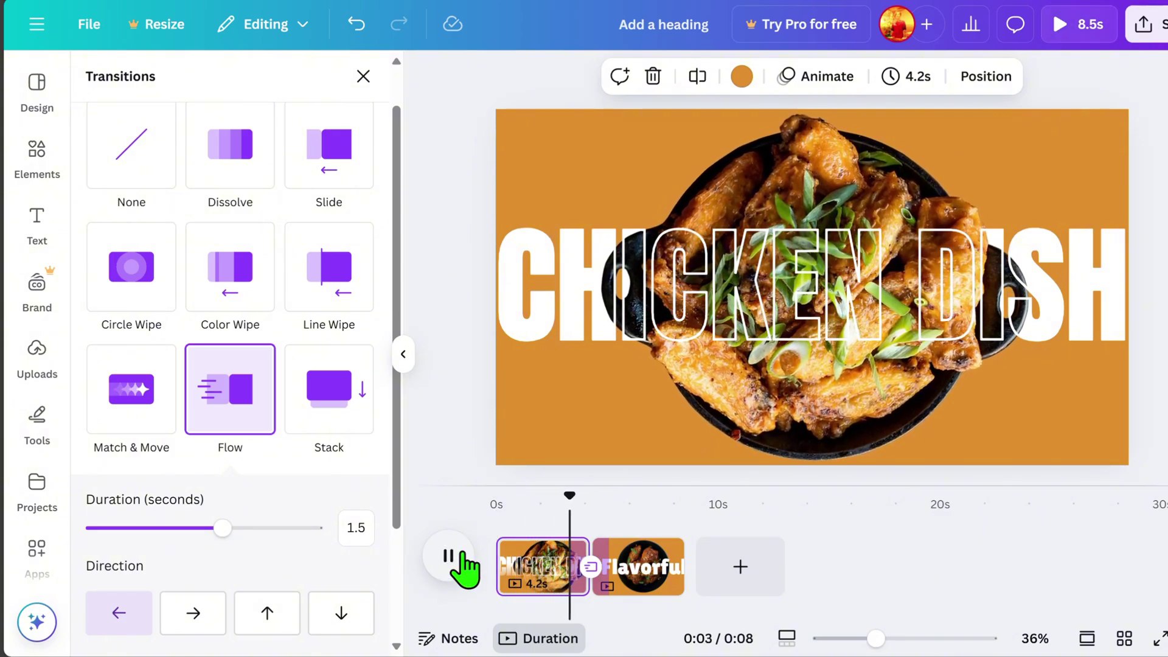
pyautogui.click(453, 555)
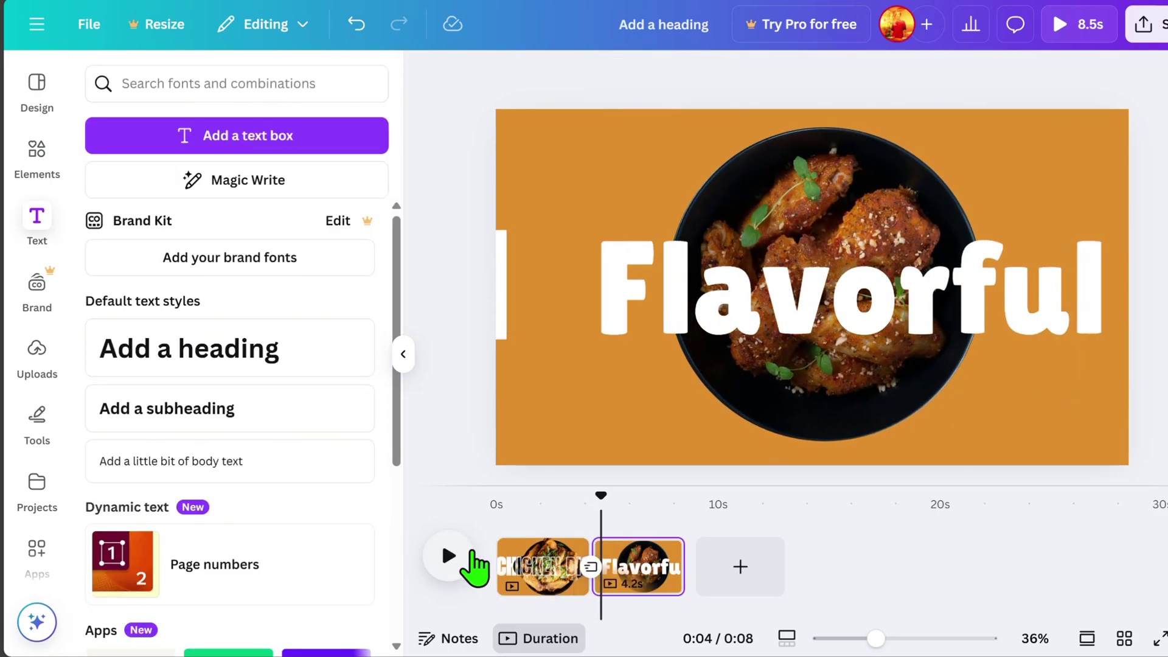
pyautogui.moveTo(600, 499); pyautogui.dragTo(554, 501)
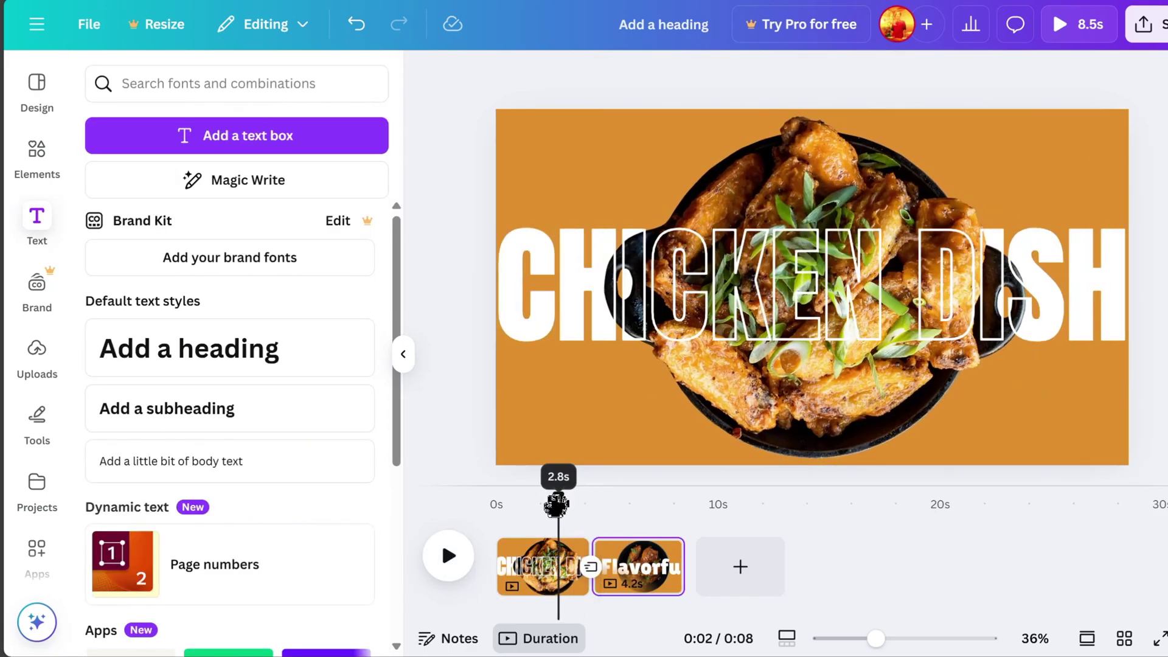
# - Shorten the solid CHICKEN DISH text layer to 2.2s and preview the new timing
pyautogui.click(543, 339)
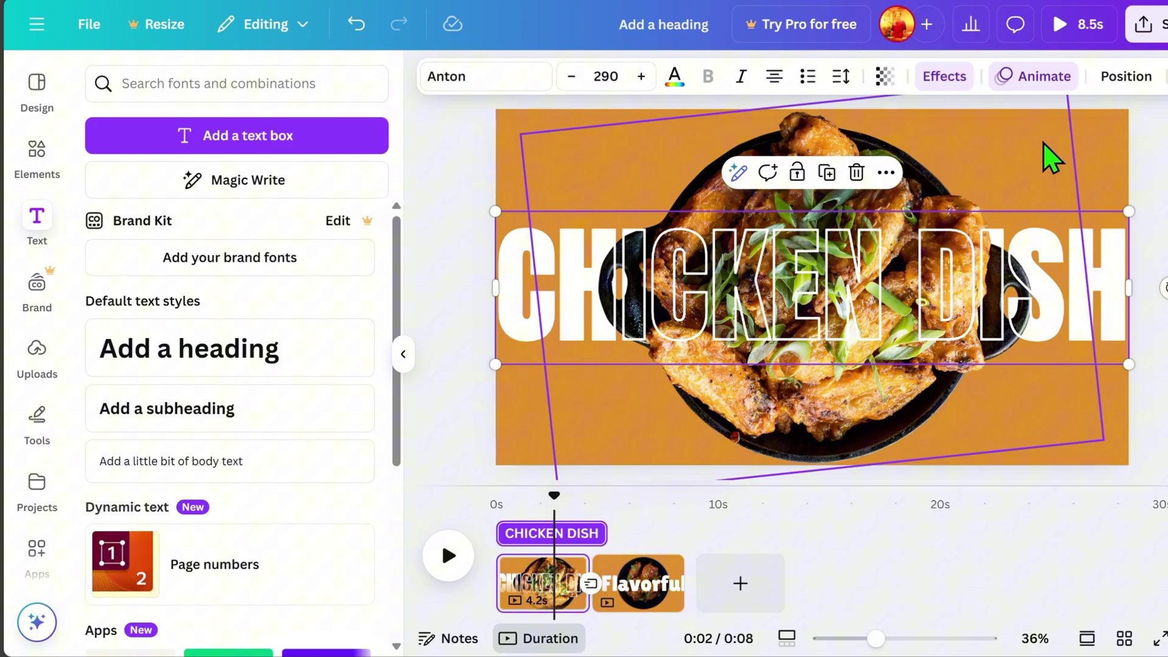
pyautogui.click(1126, 77)
pyautogui.keyDown('shift'); pyautogui.click(313, 368); pyautogui.keyUp('shift')
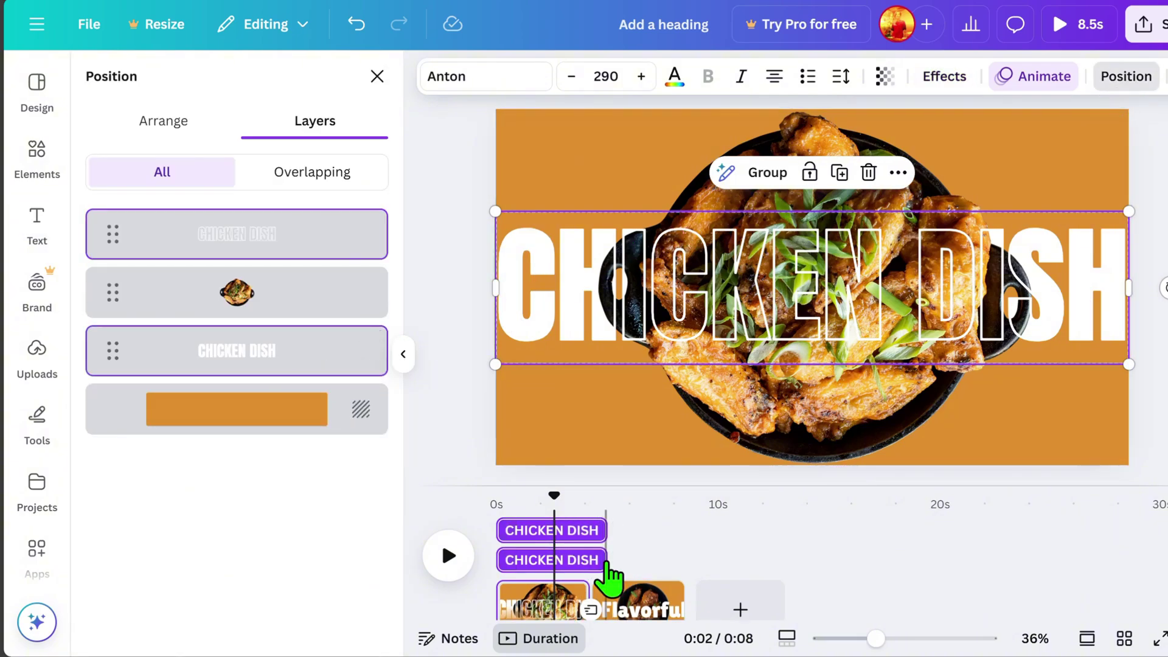
pyautogui.moveTo(598, 558); pyautogui.dragTo(570, 533)
pyautogui.scroll(-1, 578, 553)
pyautogui.scroll(1, 578, 548)
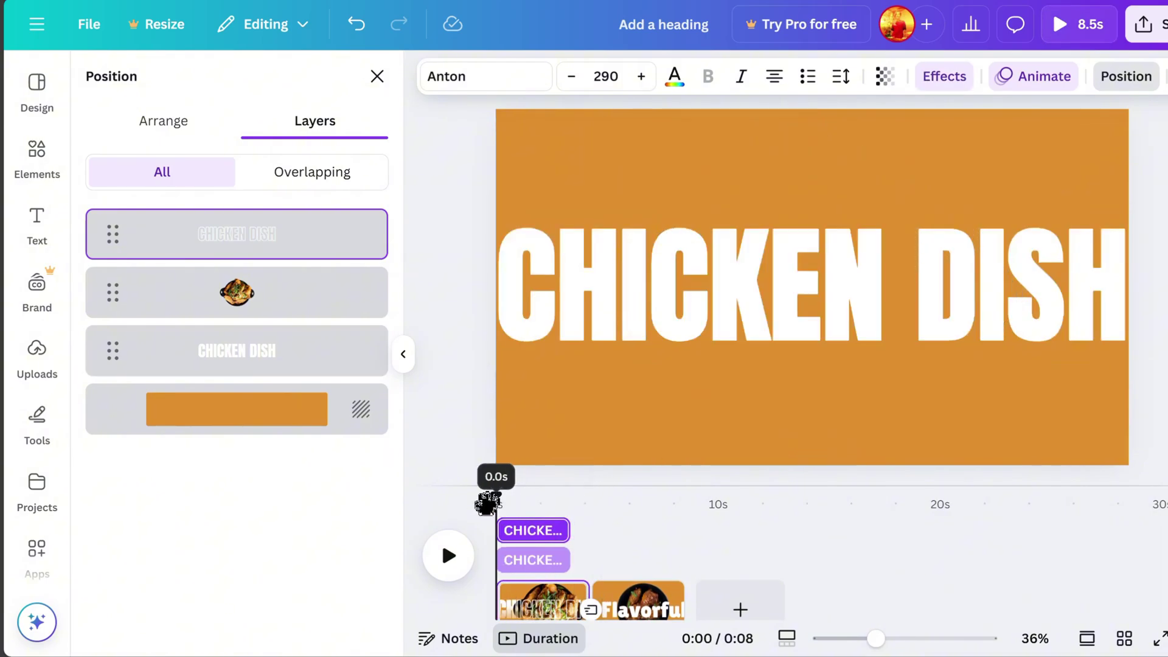
pyautogui.click(454, 563)
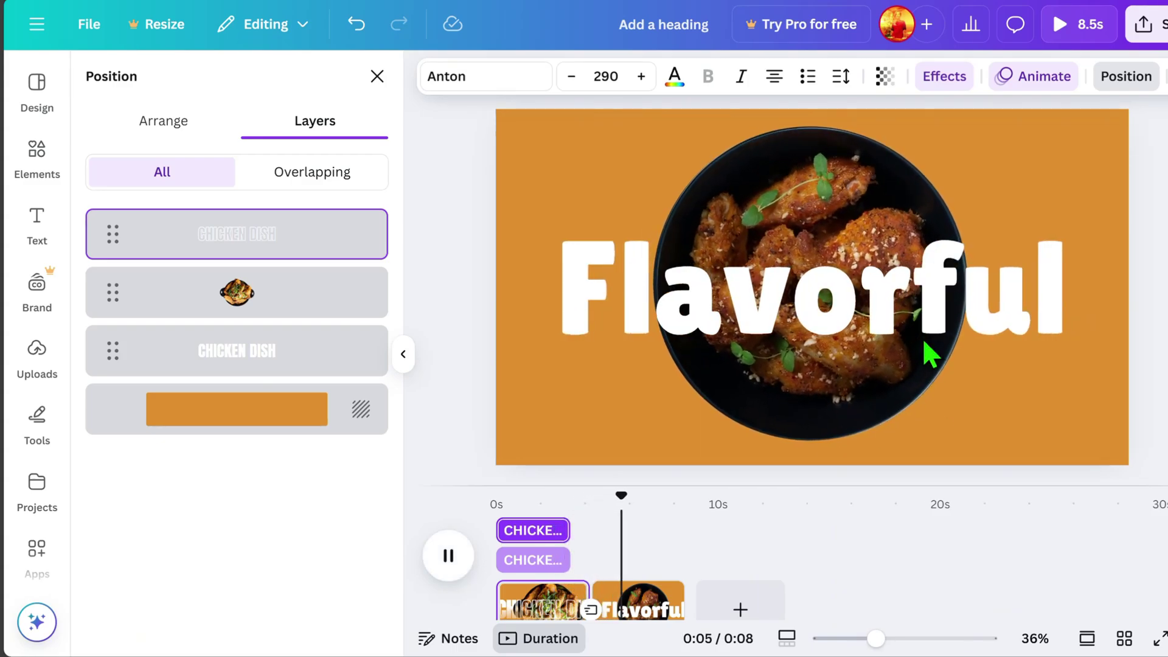
pyautogui.press('space')
# - Trim the first page to 3.0s and the top CHICKEN DISH text to 2.0s
pyautogui.click(570, 602)
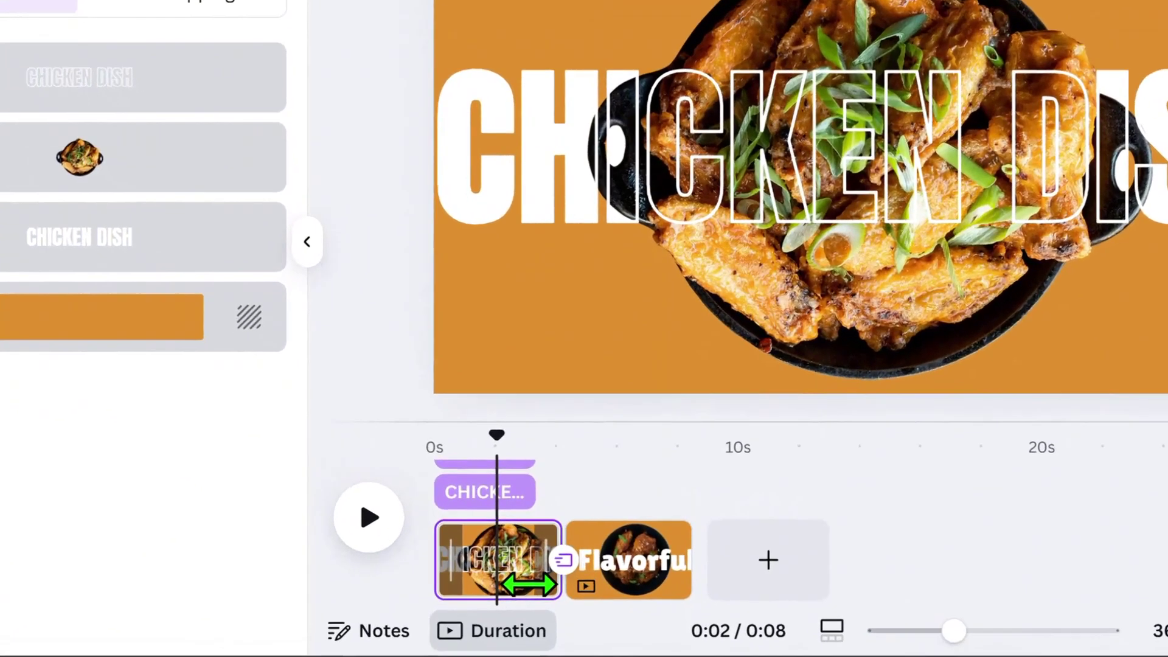
pyautogui.moveTo(559, 605); pyautogui.dragTo(549, 603)
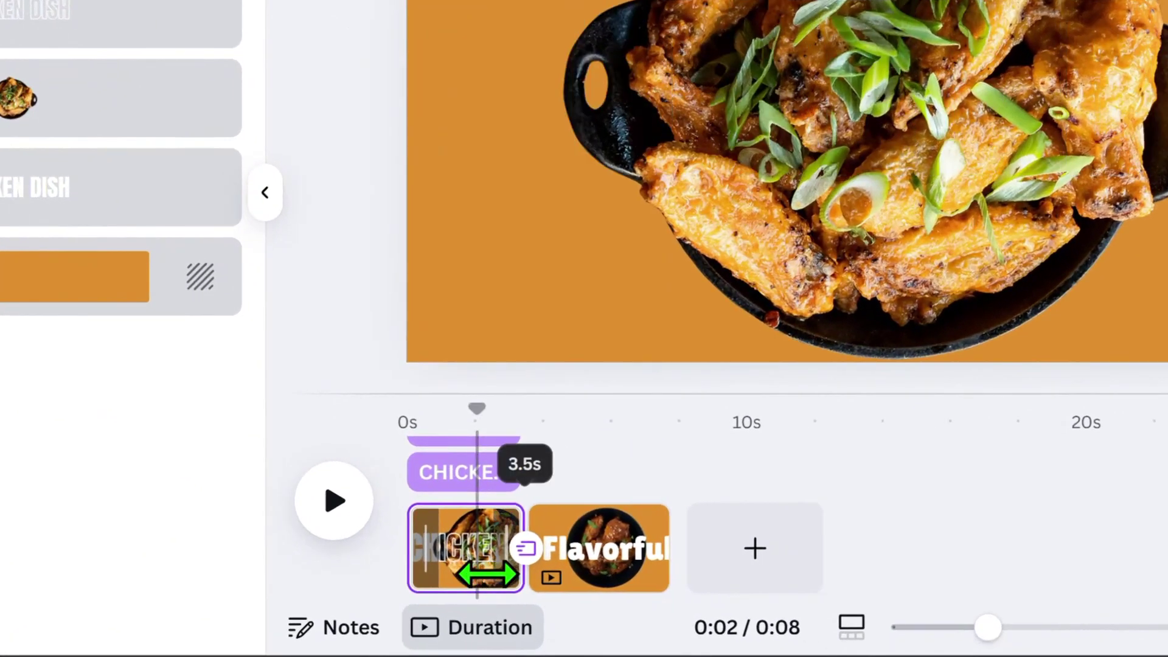
pyautogui.moveTo(486, 574); pyautogui.dragTo(465, 568)
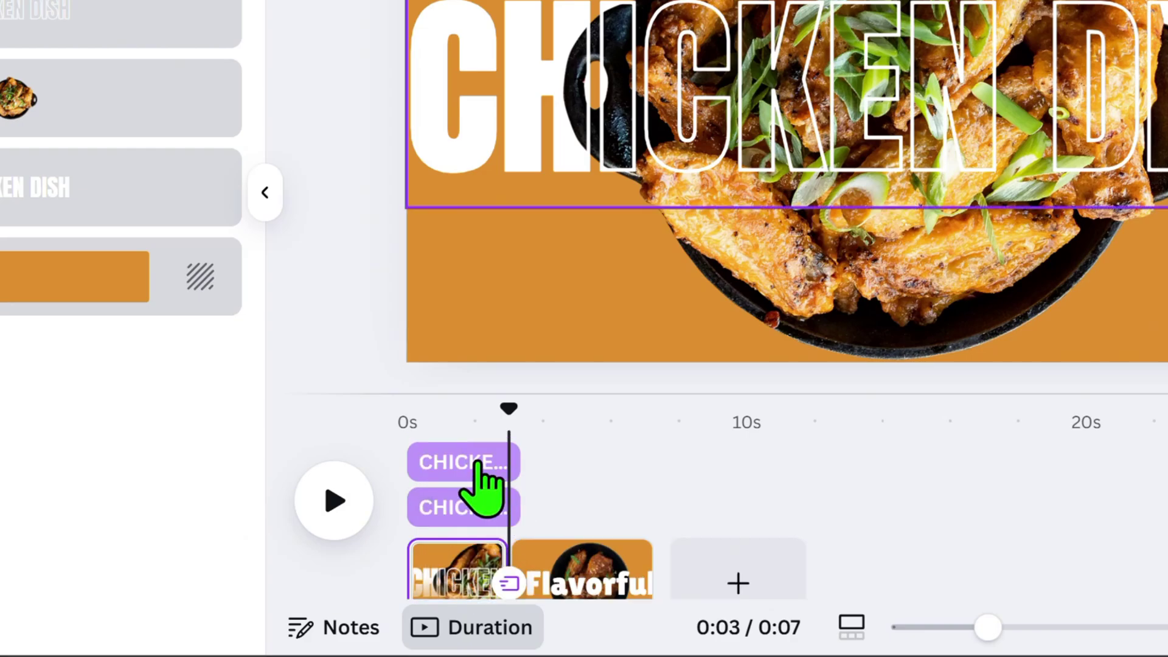
pyautogui.click(477, 463)
pyautogui.moveTo(511, 468); pyautogui.dragTo(471, 509)
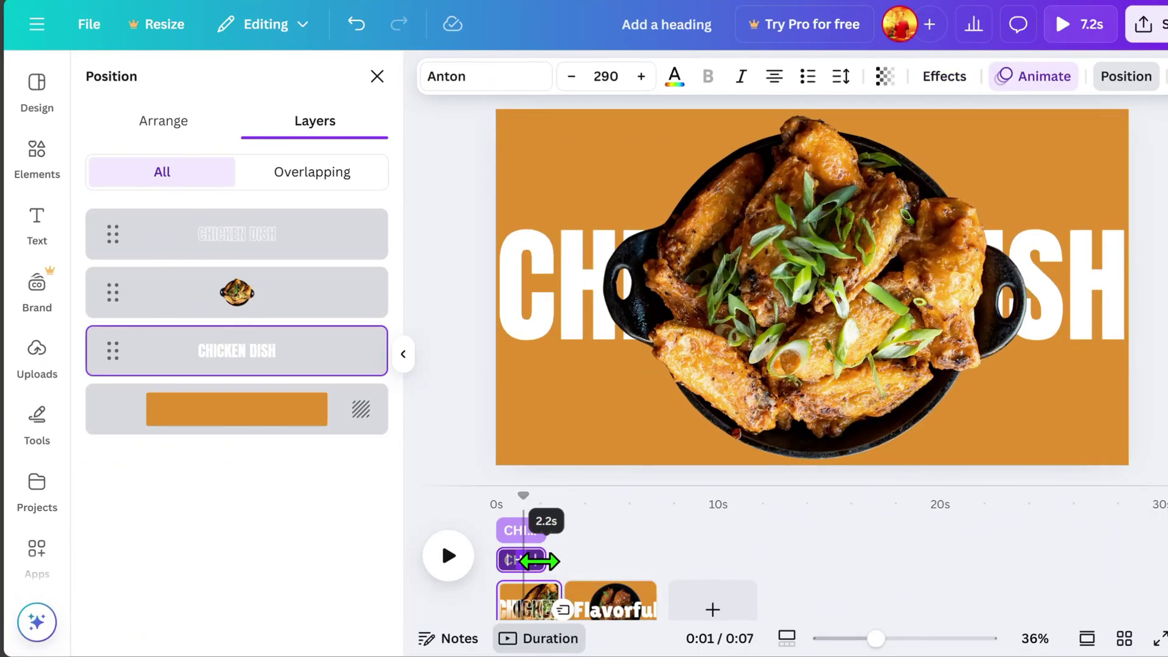
# - Trim the Flavorful page to 3.0s, delay the Flavorful text to last 2.4s, and replay
pyautogui.click(614, 599)
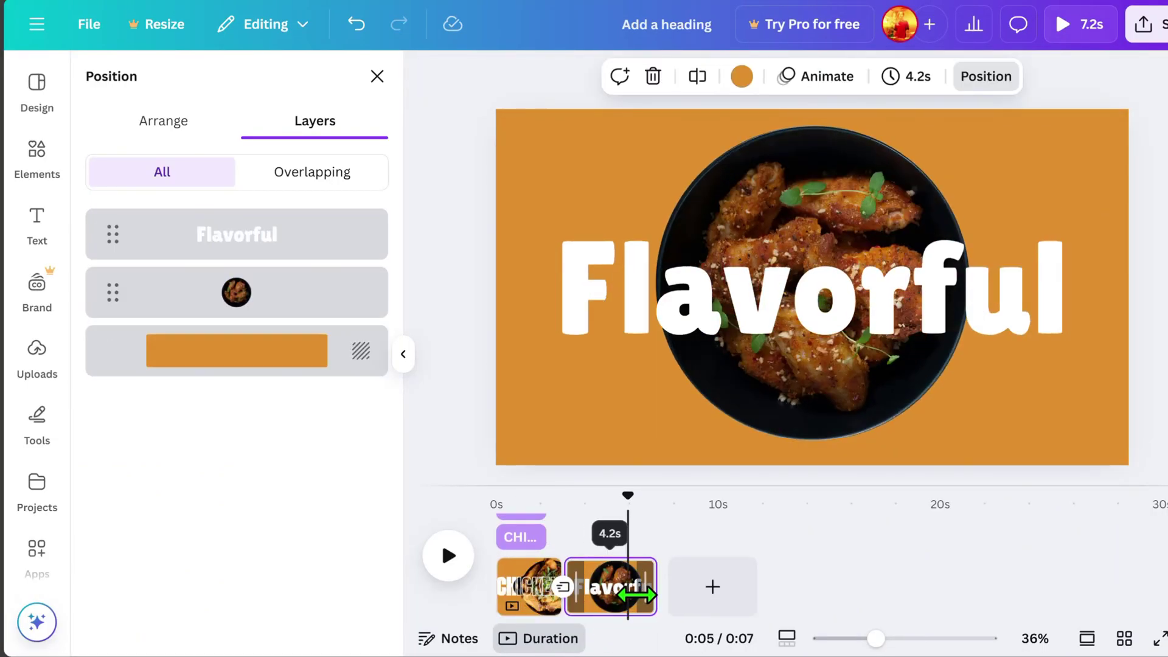
pyautogui.moveTo(637, 596); pyautogui.dragTo(608, 595)
pyautogui.click(571, 538)
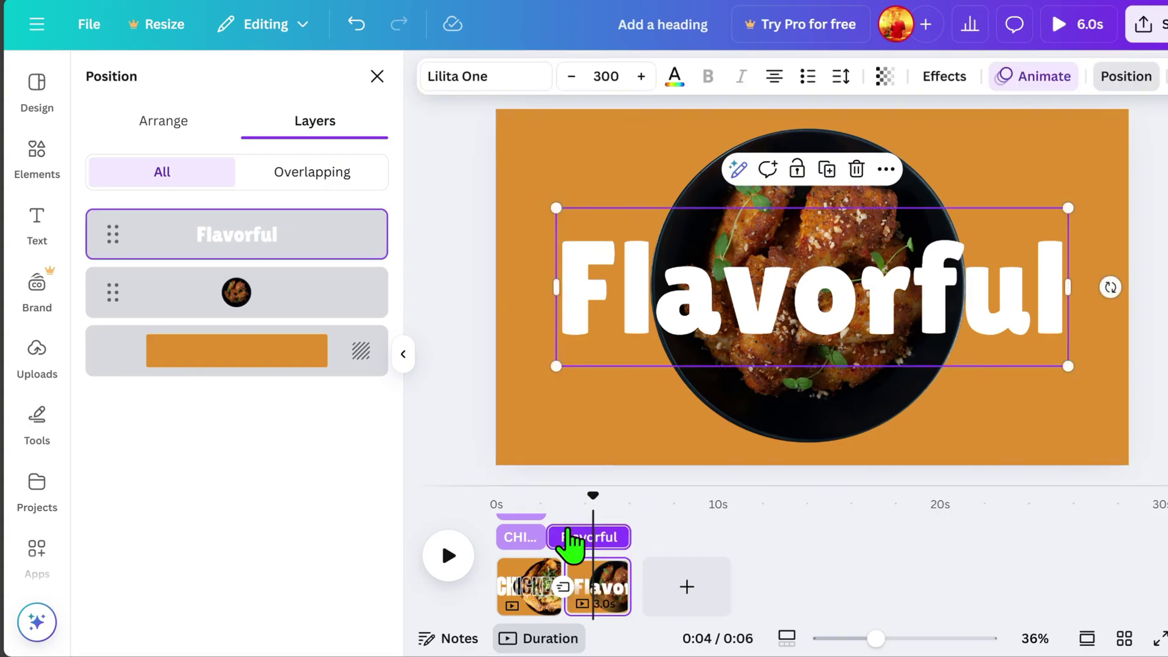
pyautogui.moveTo(551, 537); pyautogui.dragTo(596, 540)
pyautogui.click(447, 561)
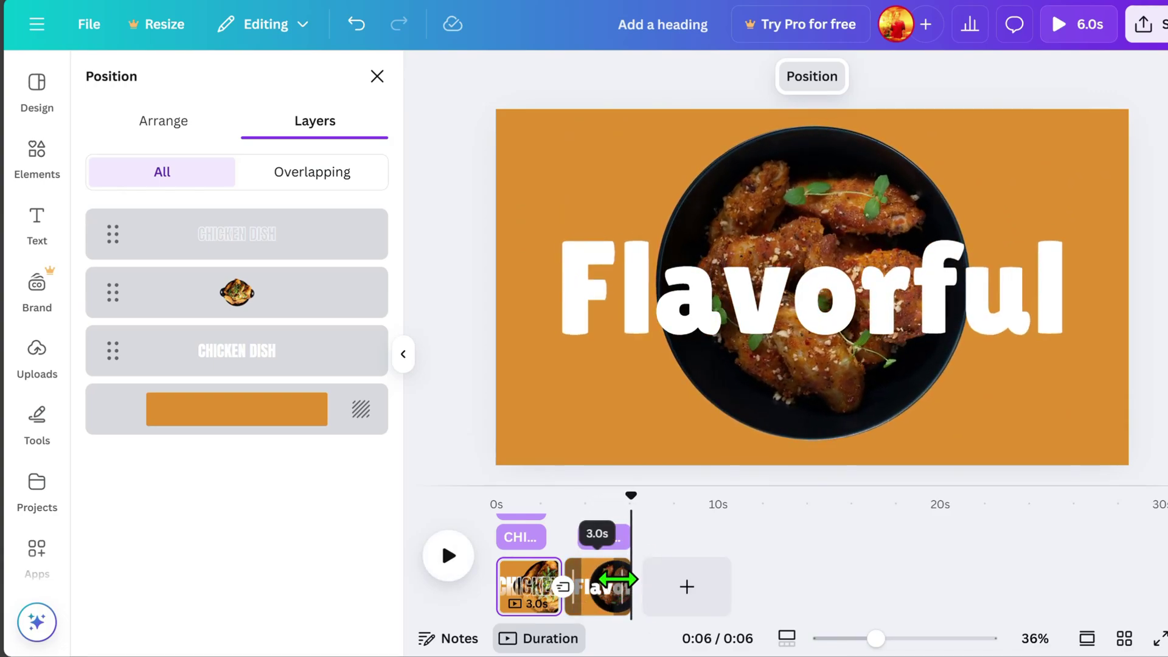
# - Add a new page with the uploaded drumstick photo, enlarged and positioned to cover the page
pyautogui.click(688, 599)
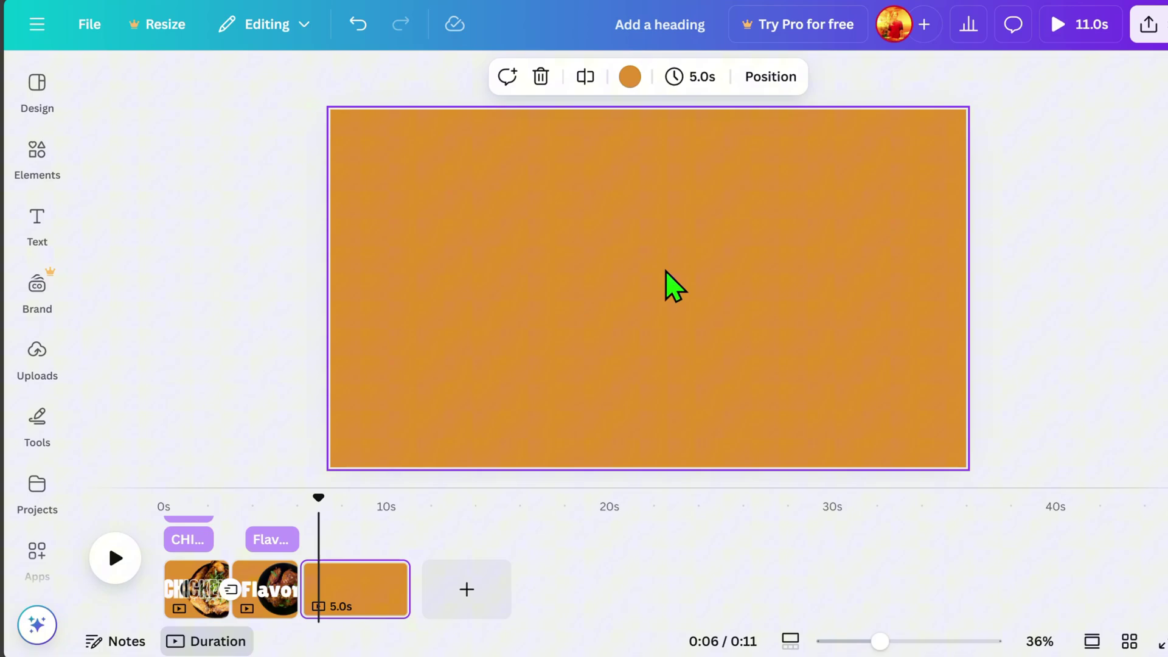
pyautogui.click(46, 357)
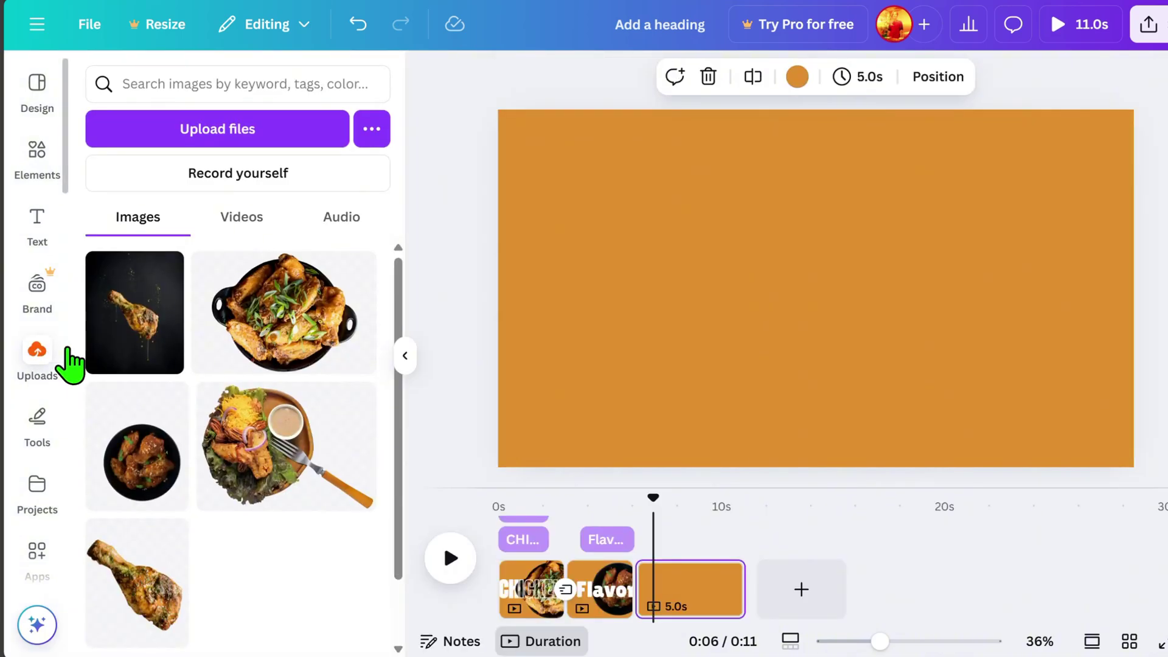
pyautogui.click(134, 331)
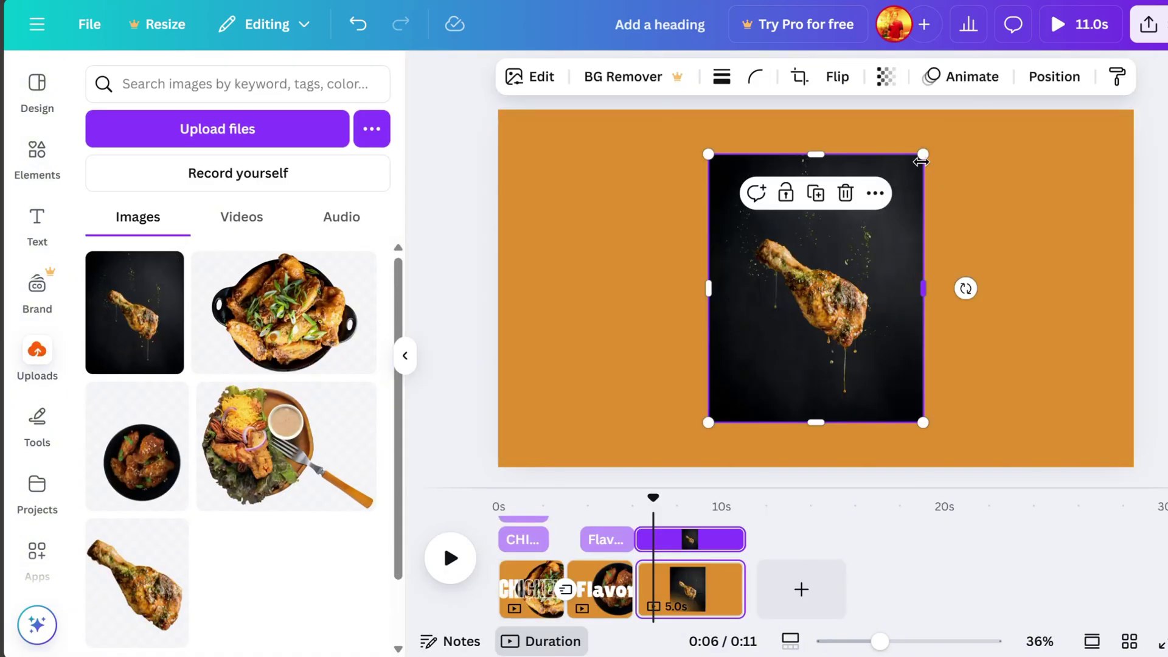
pyautogui.moveTo(924, 154); pyautogui.dragTo(1148, 26)
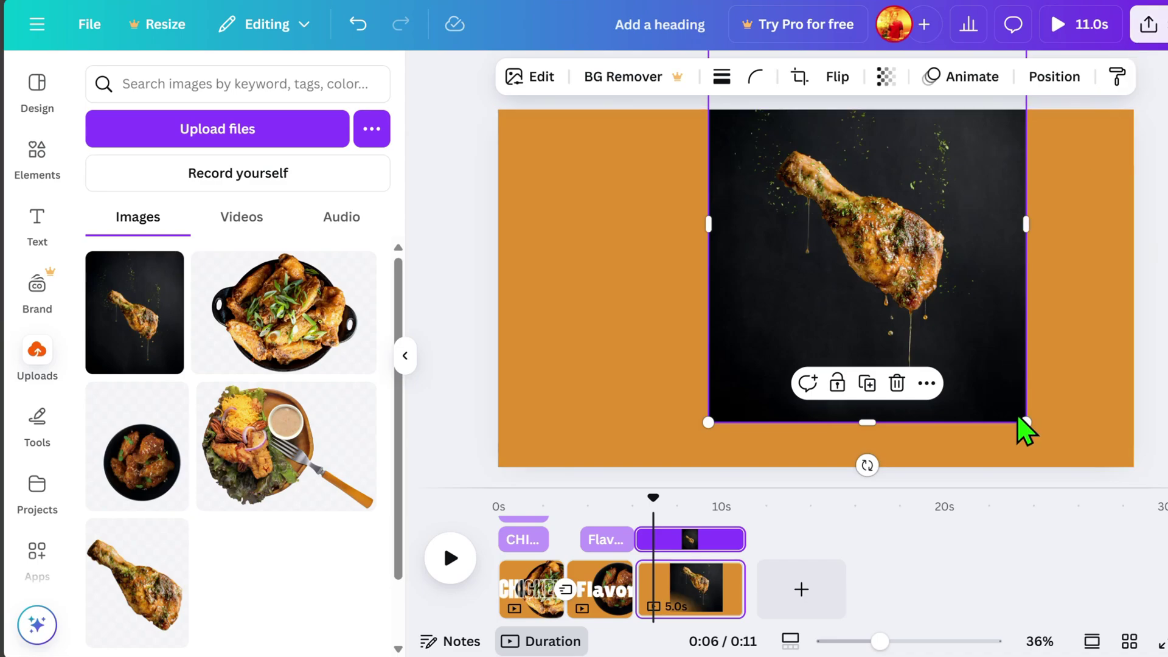
pyautogui.moveTo(1019, 418); pyautogui.dragTo(1160, 548)
pyautogui.moveTo(850, 373); pyautogui.dragTo(811, 243)
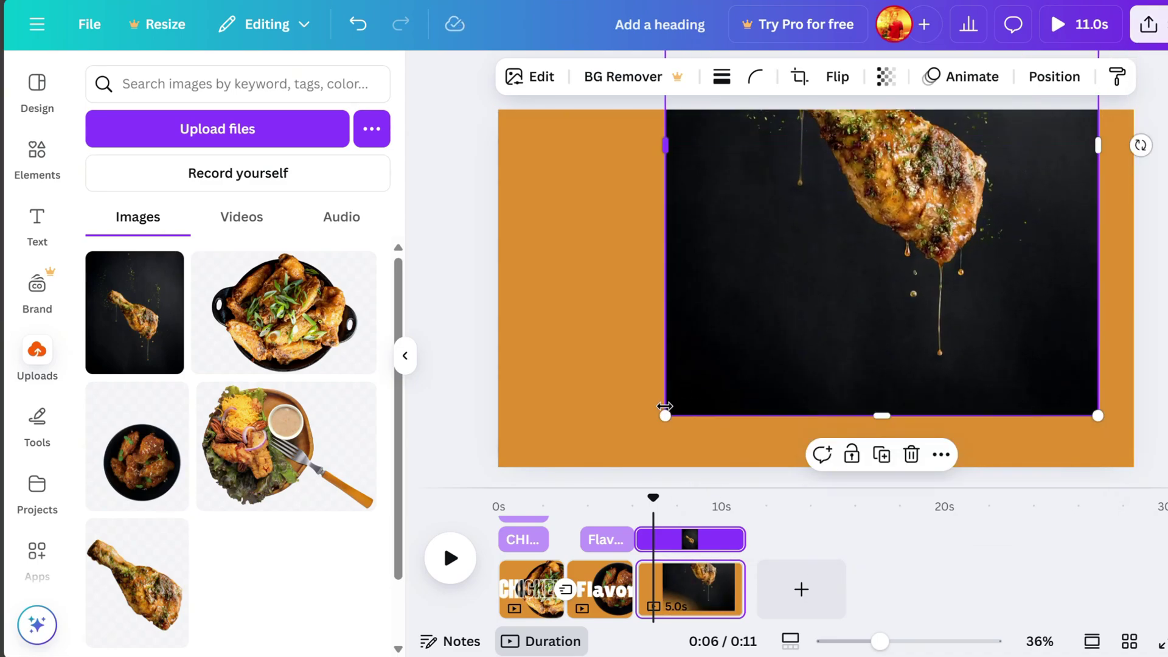
pyautogui.moveTo(665, 417); pyautogui.dragTo(432, 480)
pyautogui.moveTo(902, 410); pyautogui.dragTo(903, 342)
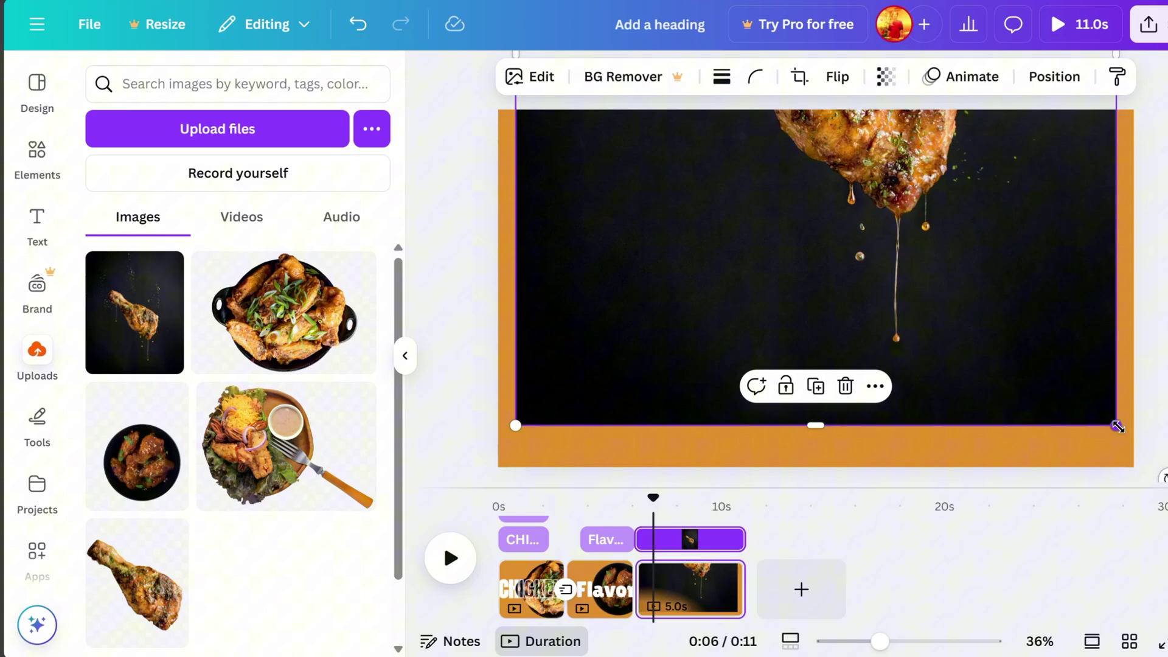
pyautogui.moveTo(1118, 427); pyautogui.dragTo(1134, 468)
pyautogui.moveTo(1082, 360); pyautogui.dragTo(1004, 334)
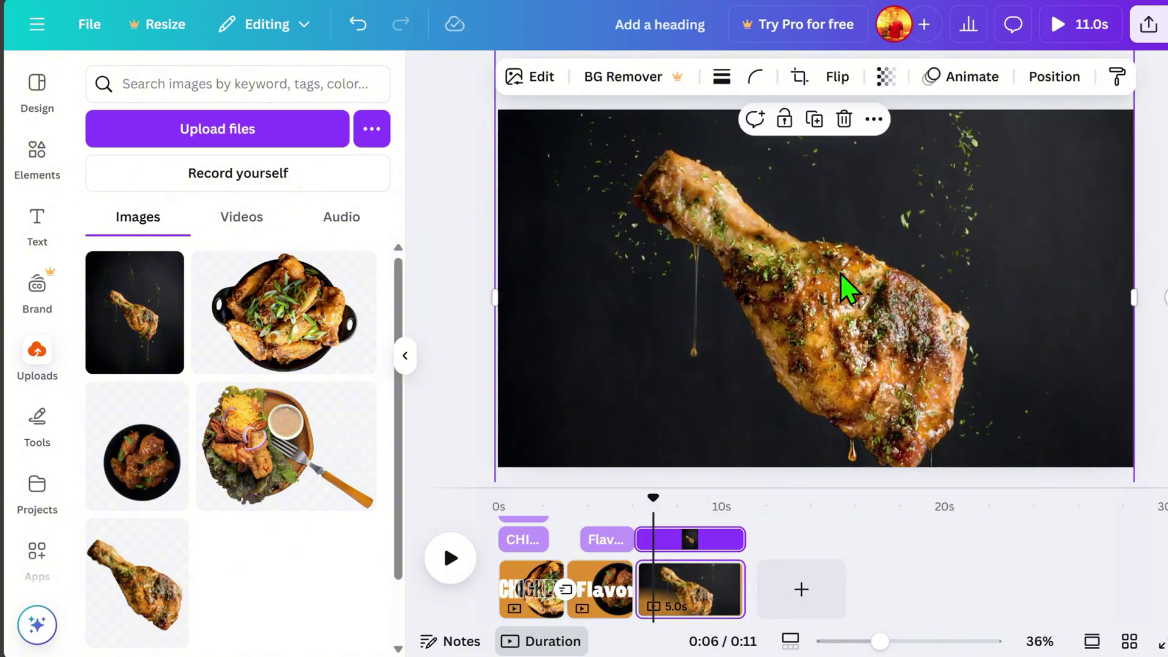
pyautogui.moveTo(841, 286); pyautogui.dragTo(843, 262)
# - Apply the Photo Zoom animation to the dark drumstick background photo
pyautogui.click(953, 93)
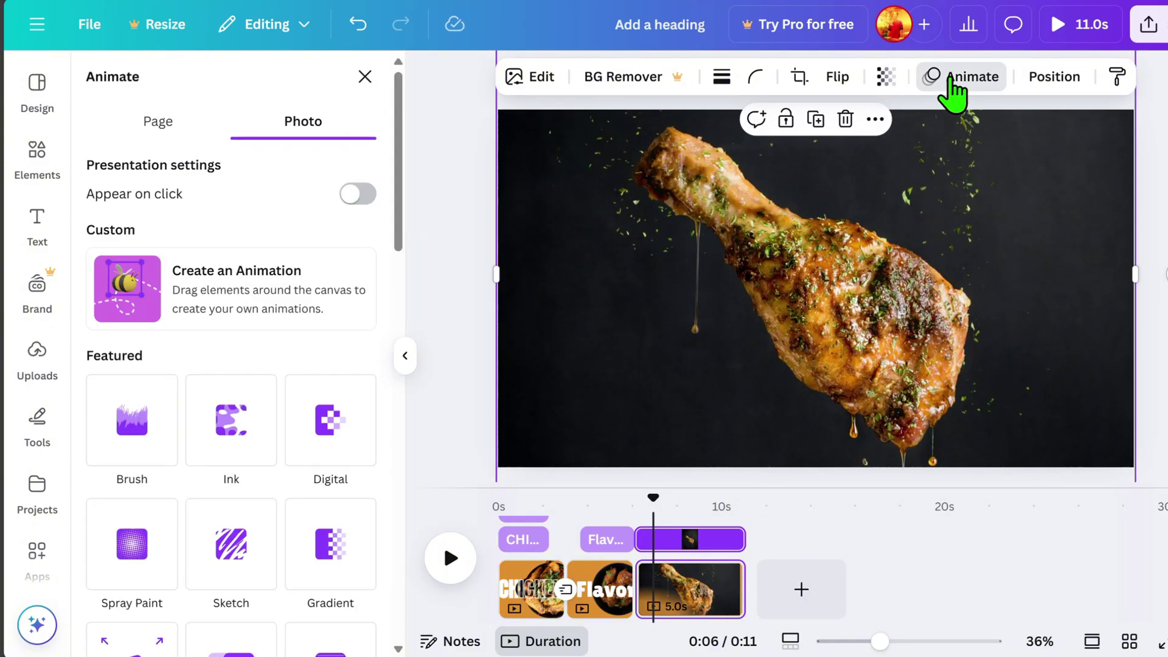
pyautogui.scroll(-12, 295, 535)
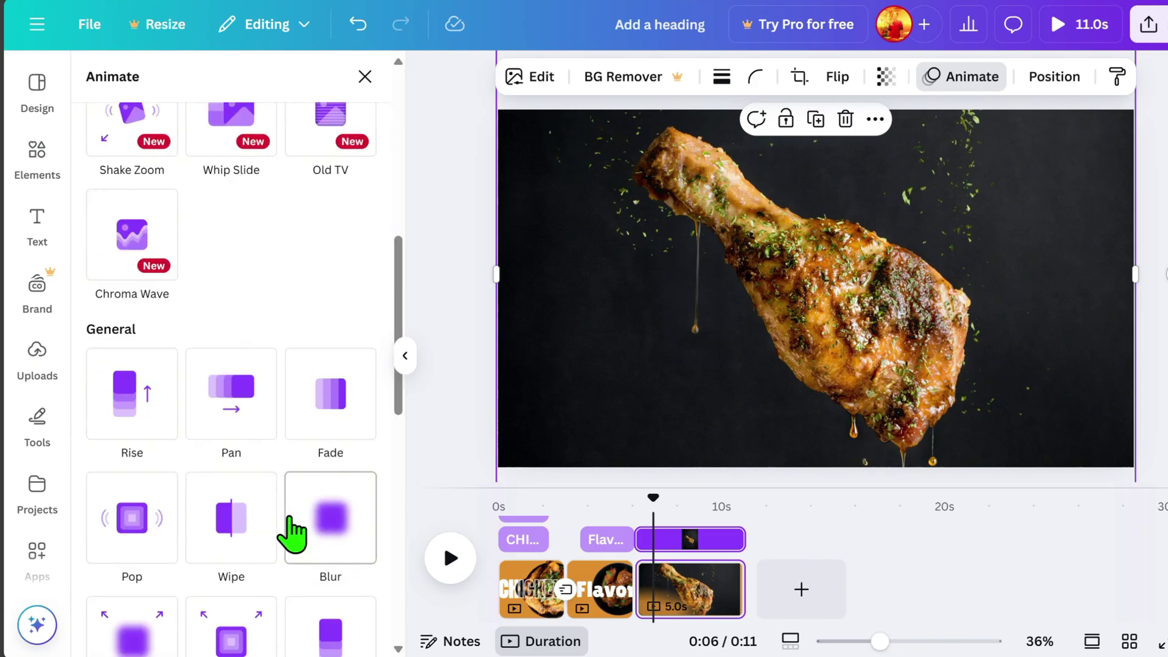
pyautogui.scroll(-8, 295, 535)
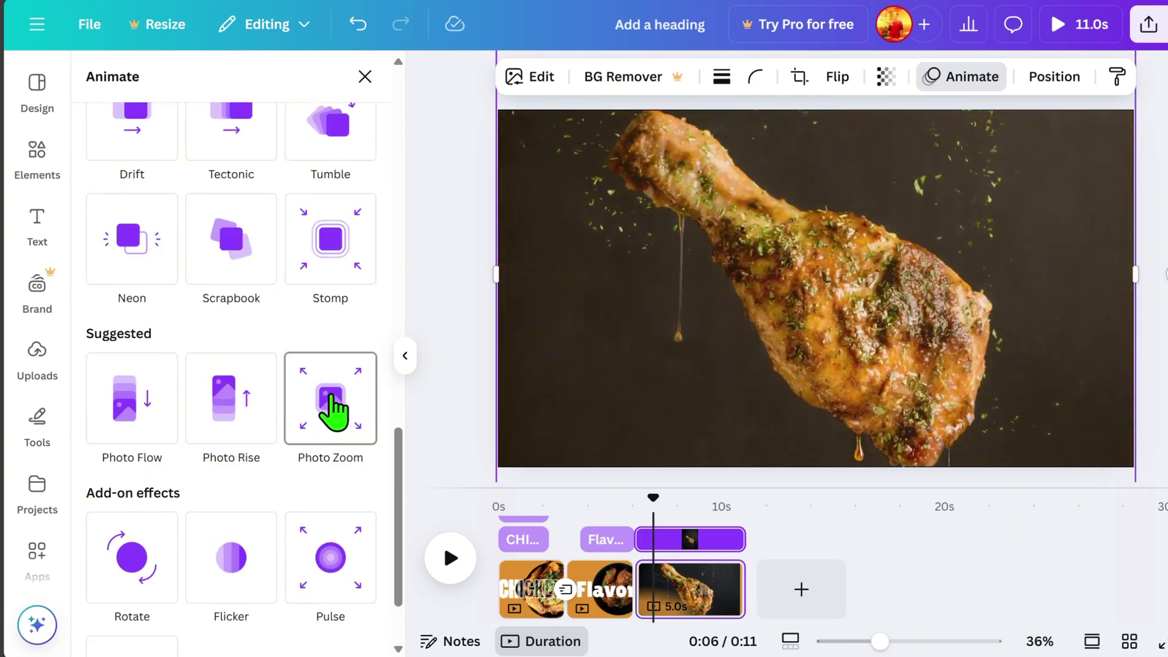
pyautogui.click(329, 411)
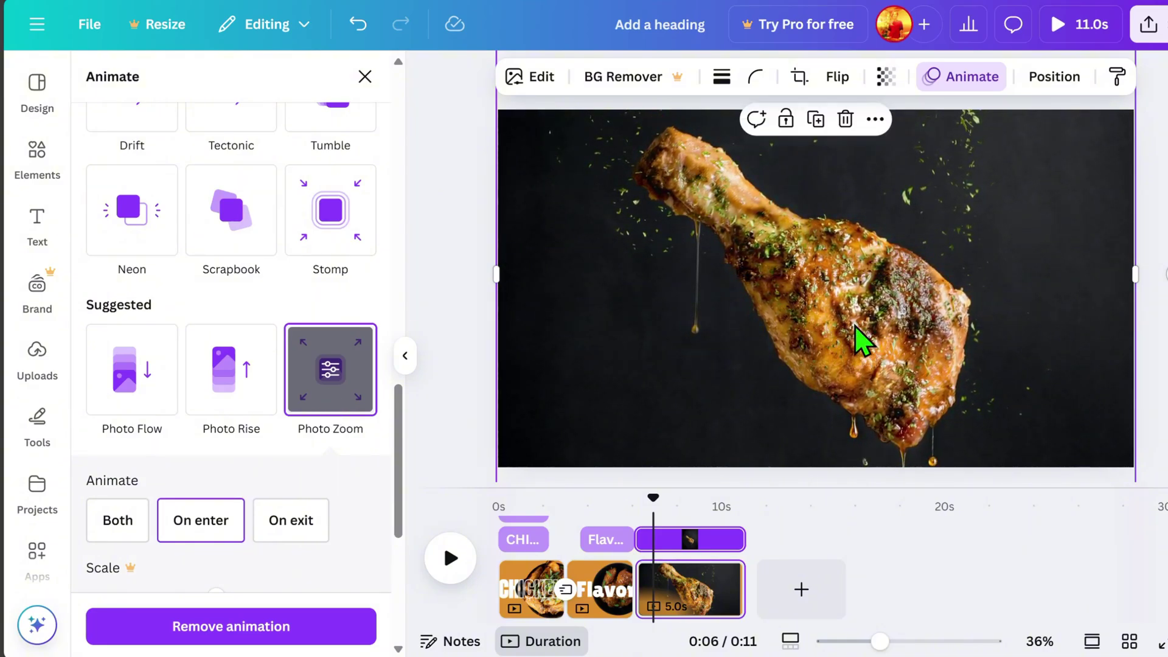
pyautogui.click(30, 353)
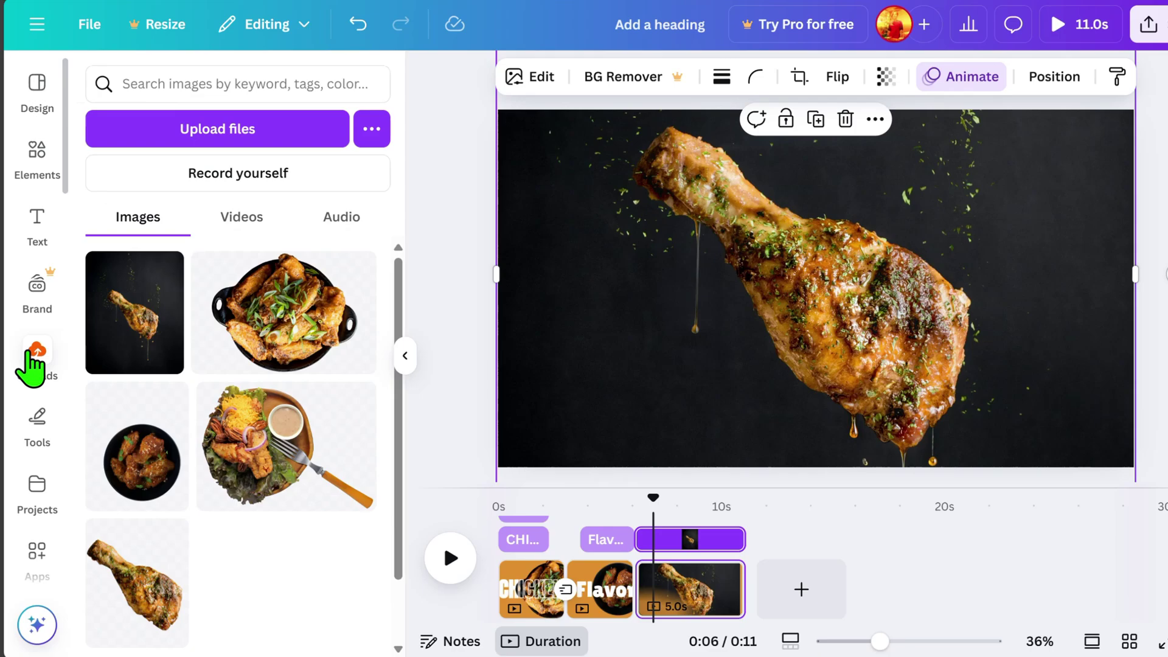
# - Add the chicken-leg cutout from Uploads and give it the Drift animation
pyautogui.click(158, 593)
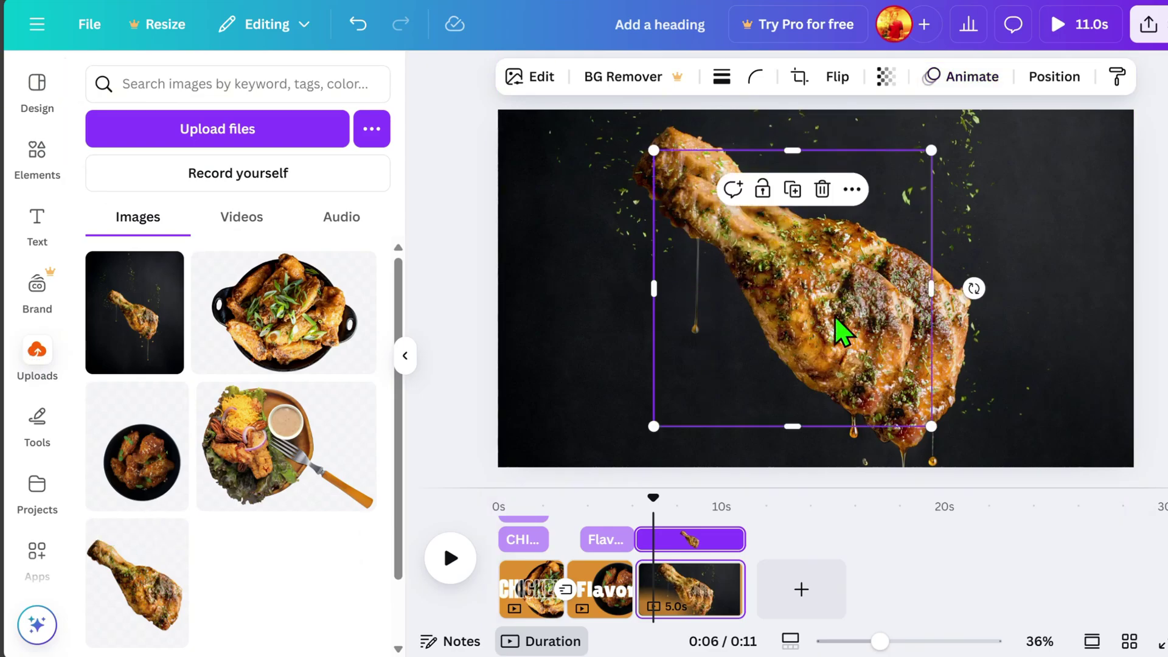
pyautogui.click(948, 79)
pyautogui.scroll(-14, 251, 546)
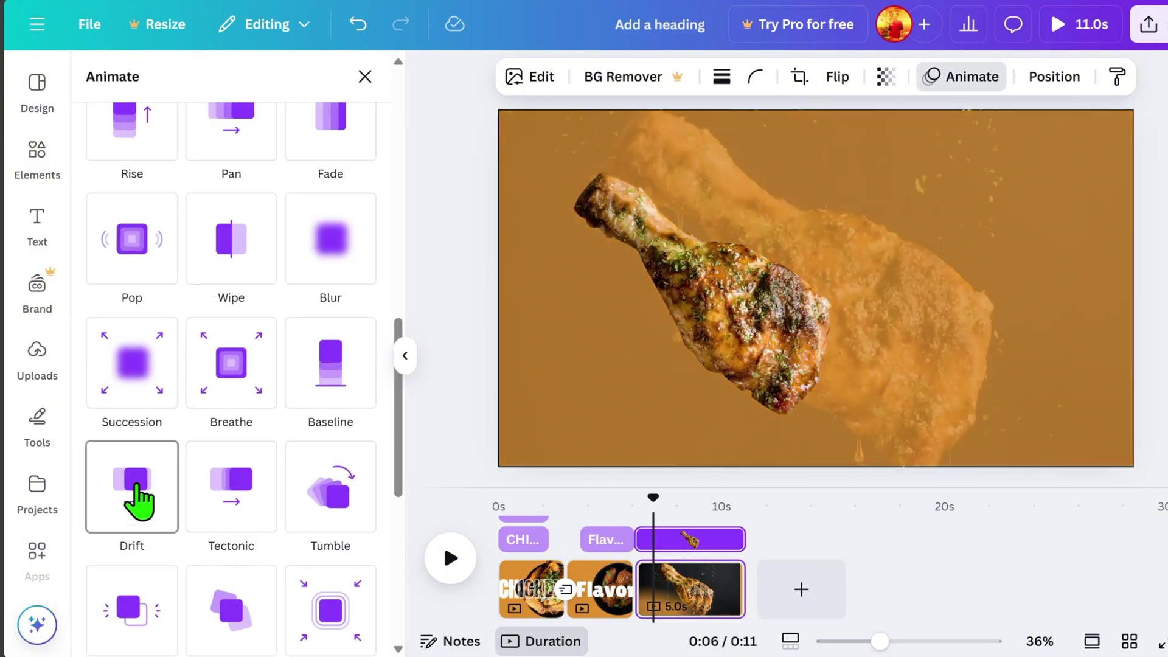
pyautogui.click(137, 498)
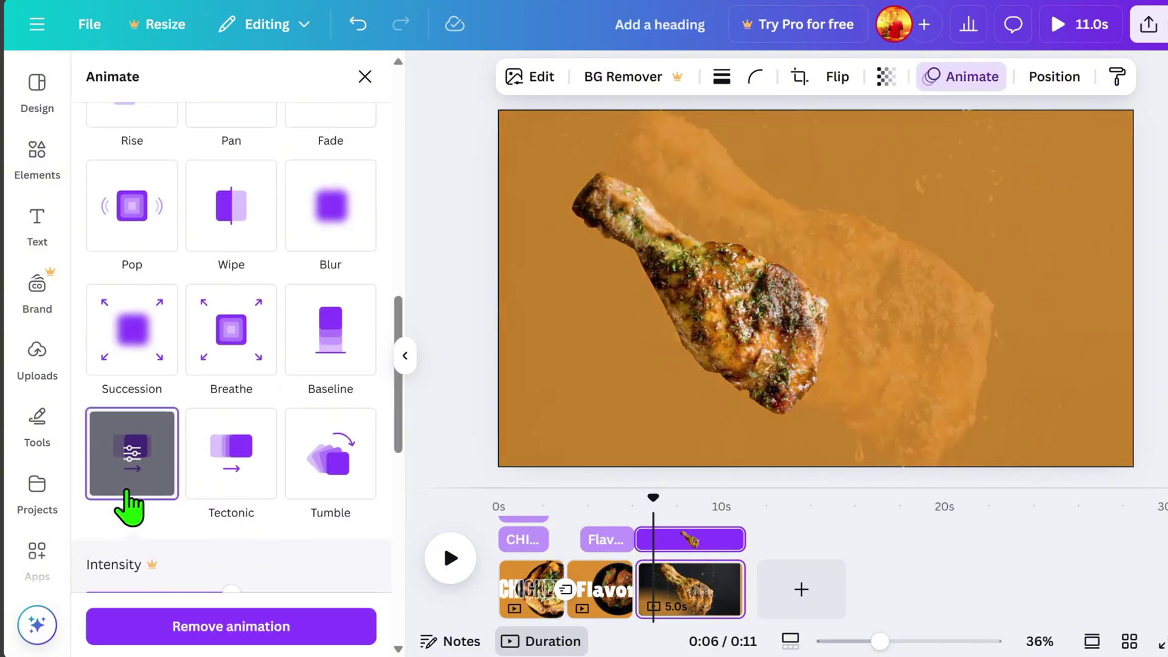
# - Add a JUICY heading and enlarge it across the page
pyautogui.click(37, 222)
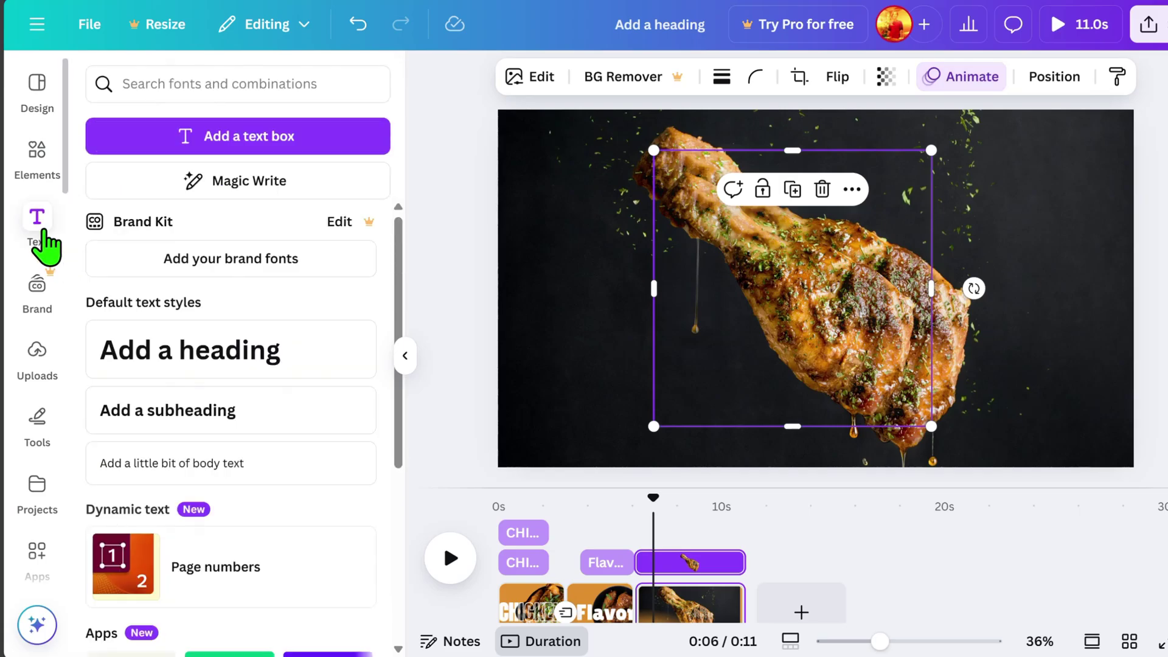
pyautogui.click(191, 353)
pyautogui.write('JUICY')
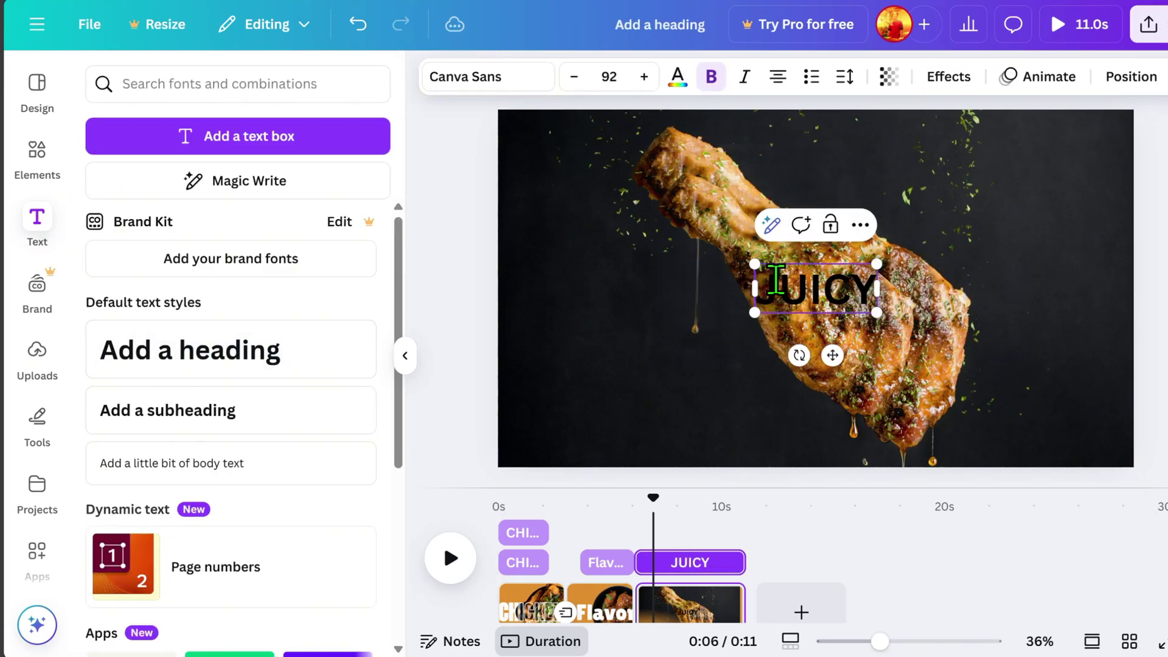
pyautogui.moveTo(878, 264); pyautogui.dragTo(1095, 177)
pyautogui.moveTo(758, 317); pyautogui.dragTo(583, 383)
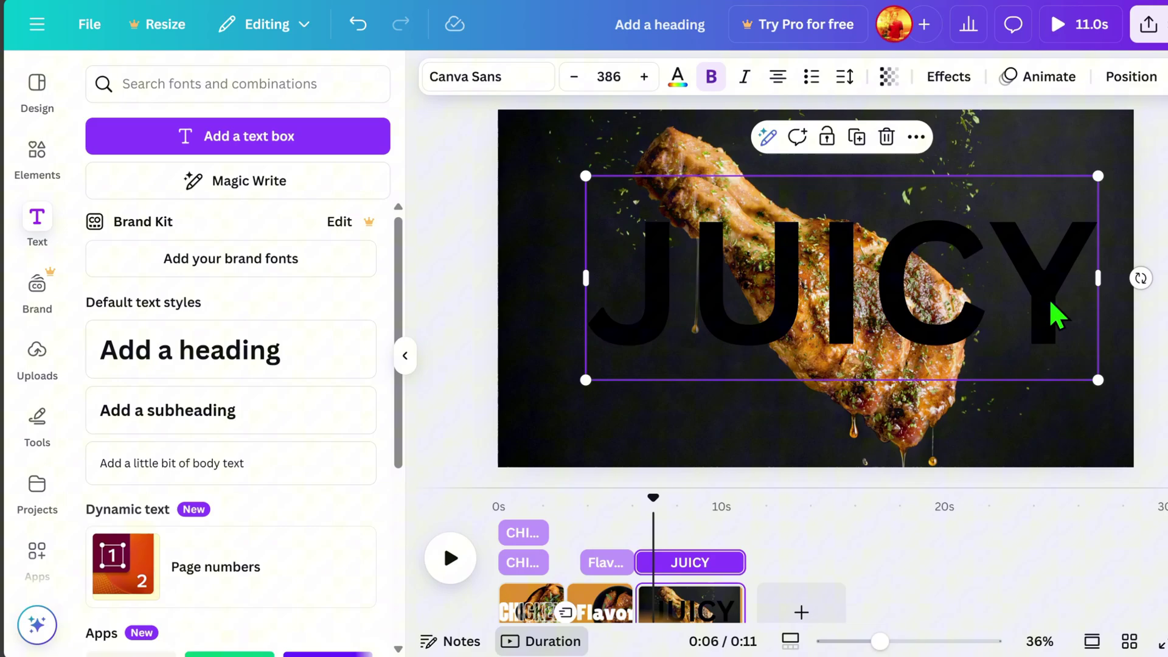
# - Style JUICY in Lilita One at size 471, coloured orange #df902e
pyautogui.click(493, 79)
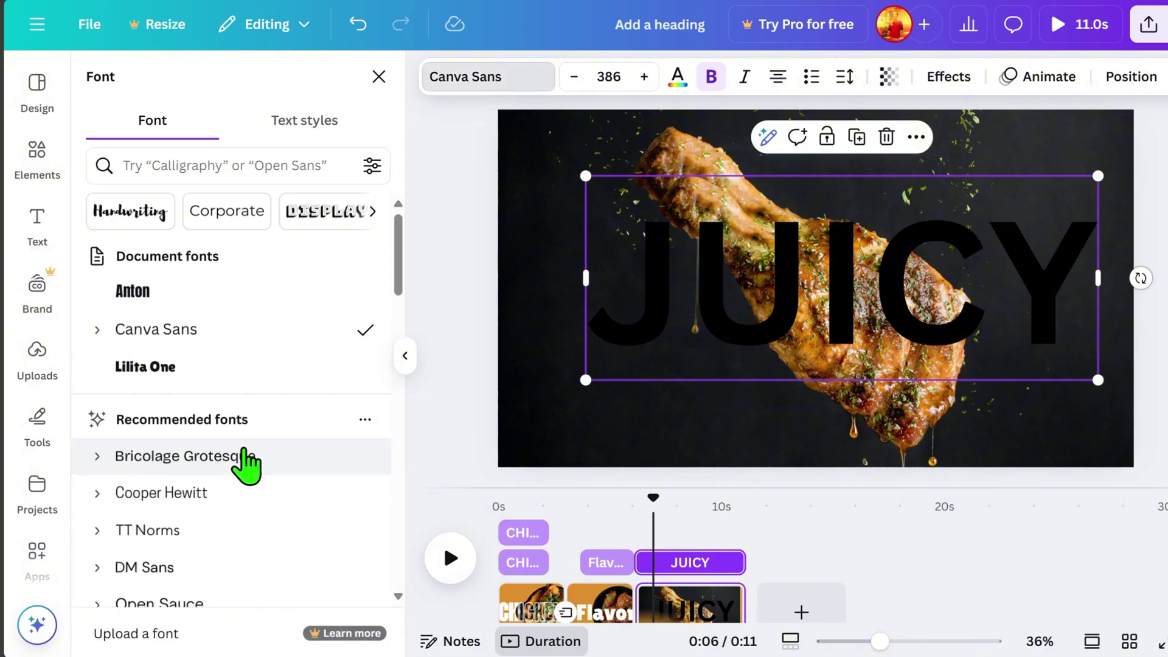
pyautogui.click(207, 368)
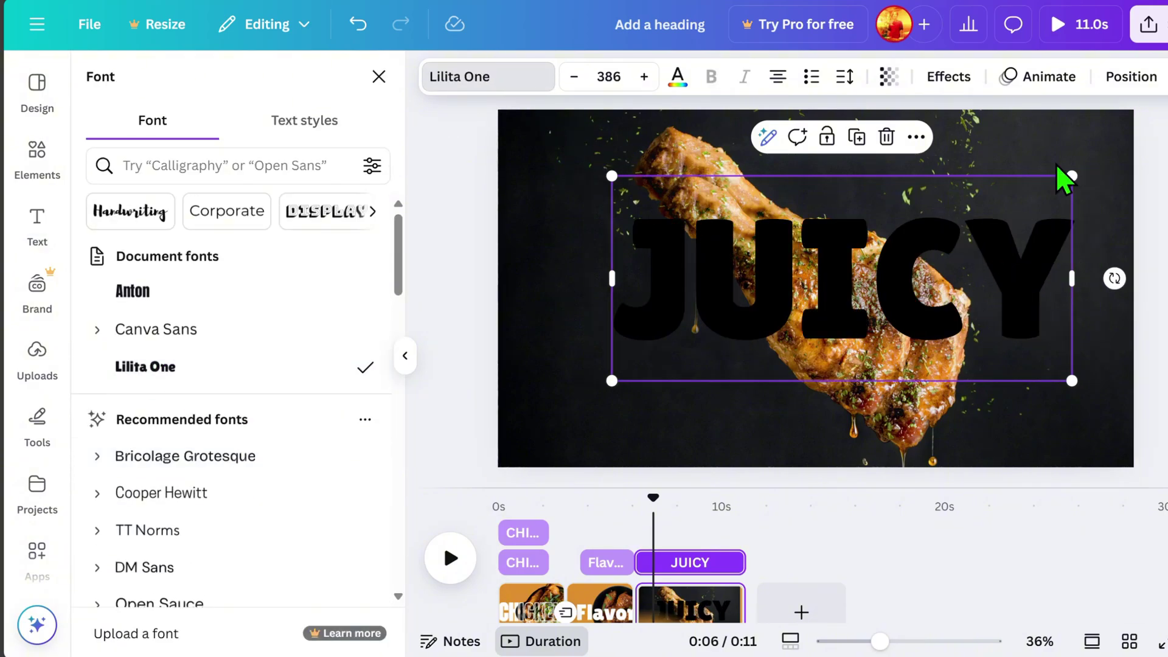
pyautogui.moveTo(1068, 381); pyautogui.dragTo(1098, 420)
pyautogui.moveTo(1041, 339); pyautogui.dragTo(1039, 331)
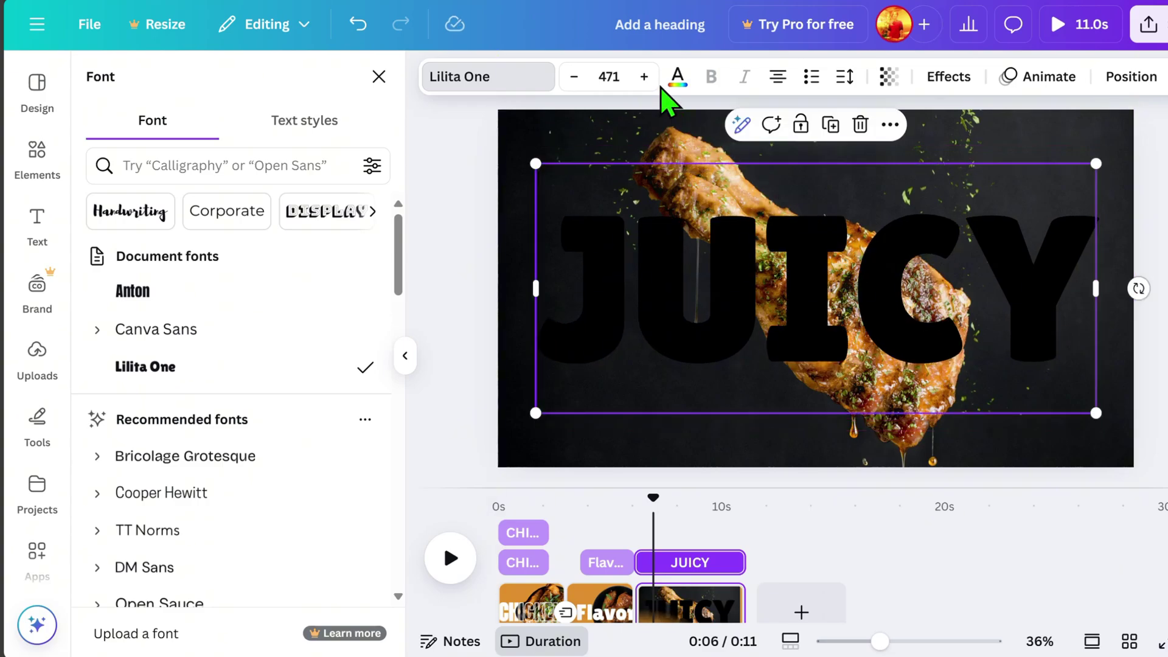
pyautogui.click(677, 77)
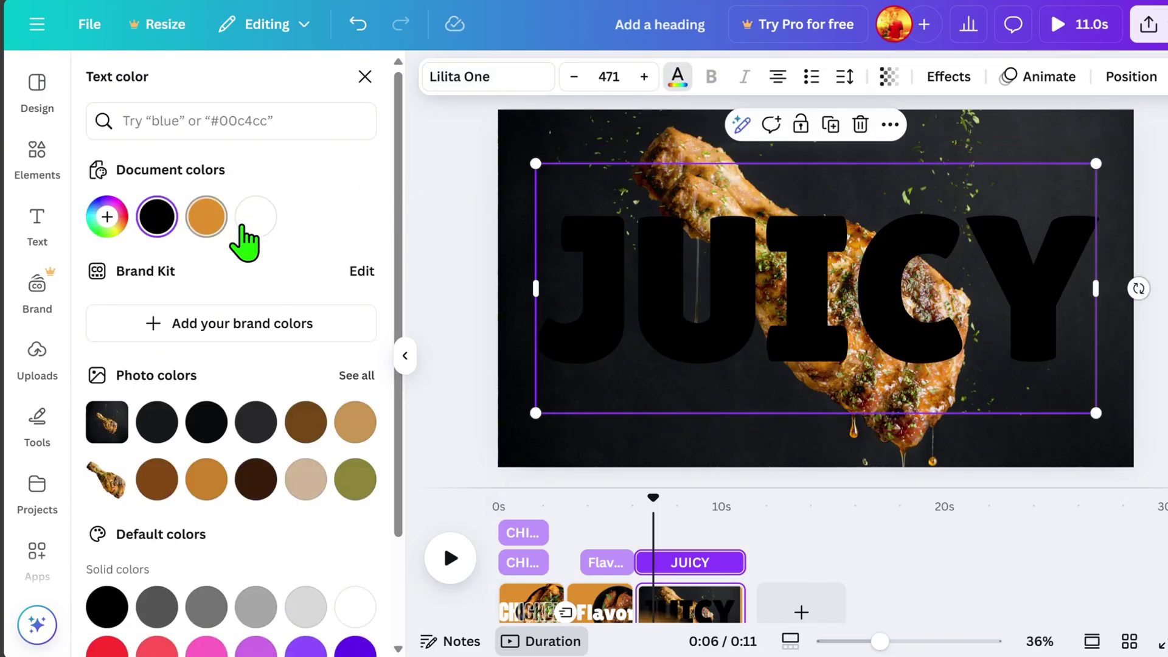
pyautogui.click(206, 218)
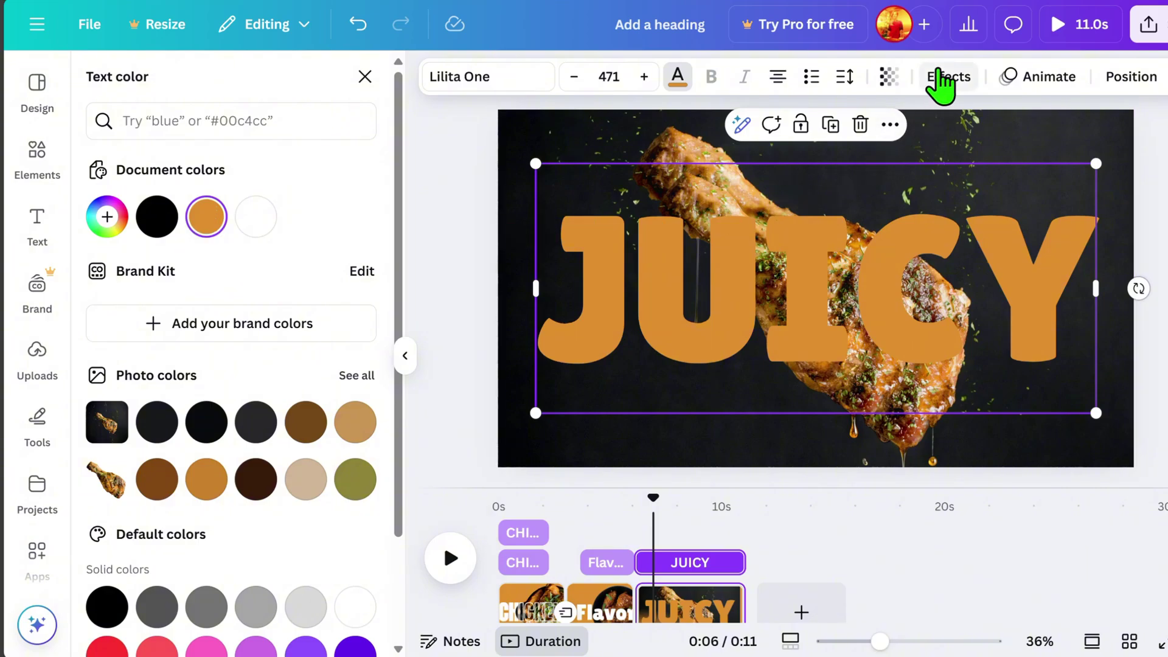
# - Give JUICY a Neon effect with intensity near 100
pyautogui.click(940, 79)
pyautogui.click(343, 444)
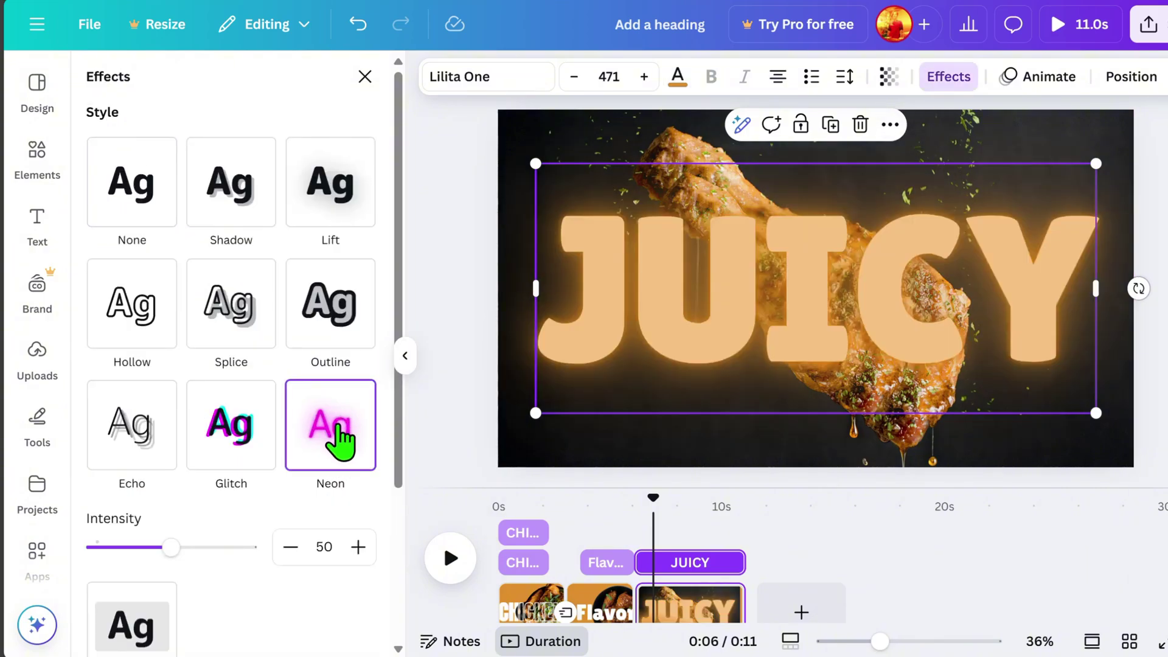
pyautogui.scroll(-4, 256, 544)
pyautogui.moveTo(172, 332); pyautogui.dragTo(246, 331)
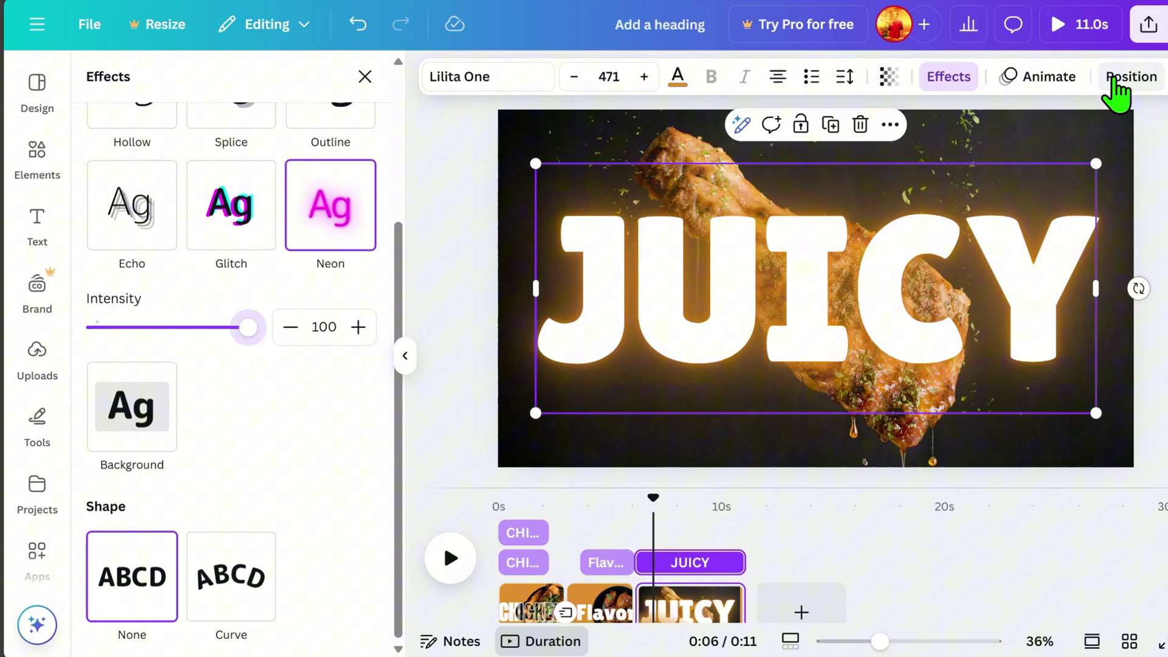
# - Move JUICY behind the chicken leg, preview the video, and add a fourth page
pyautogui.click(1120, 77)
pyautogui.moveTo(280, 246); pyautogui.dragTo(282, 323)
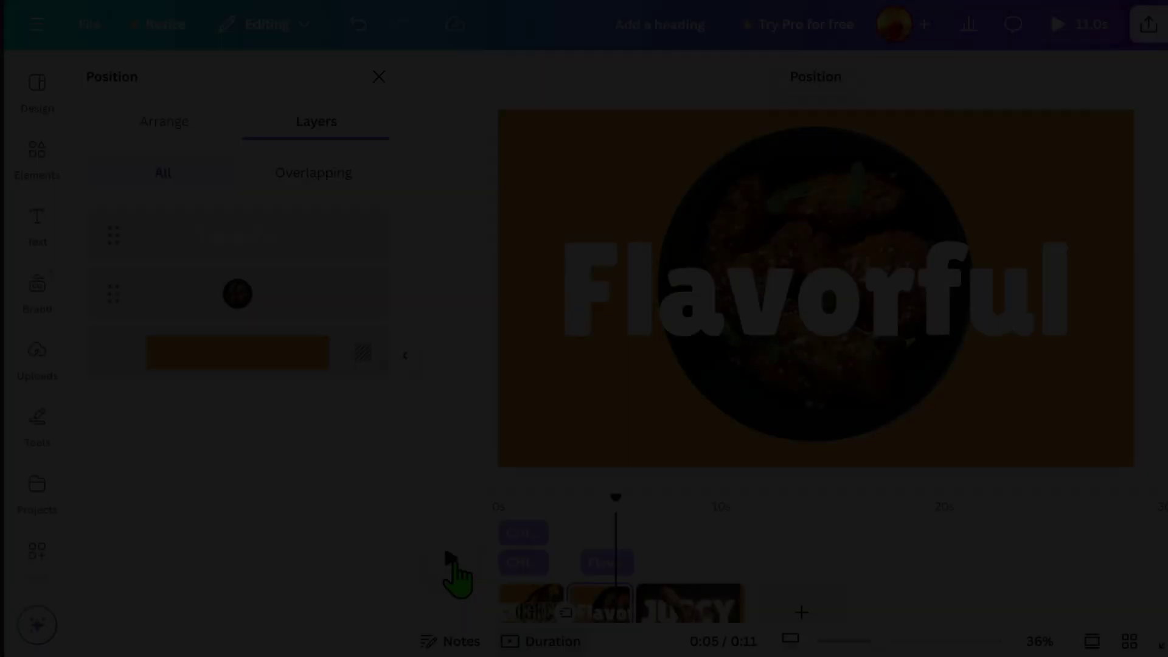
pyautogui.click(451, 558)
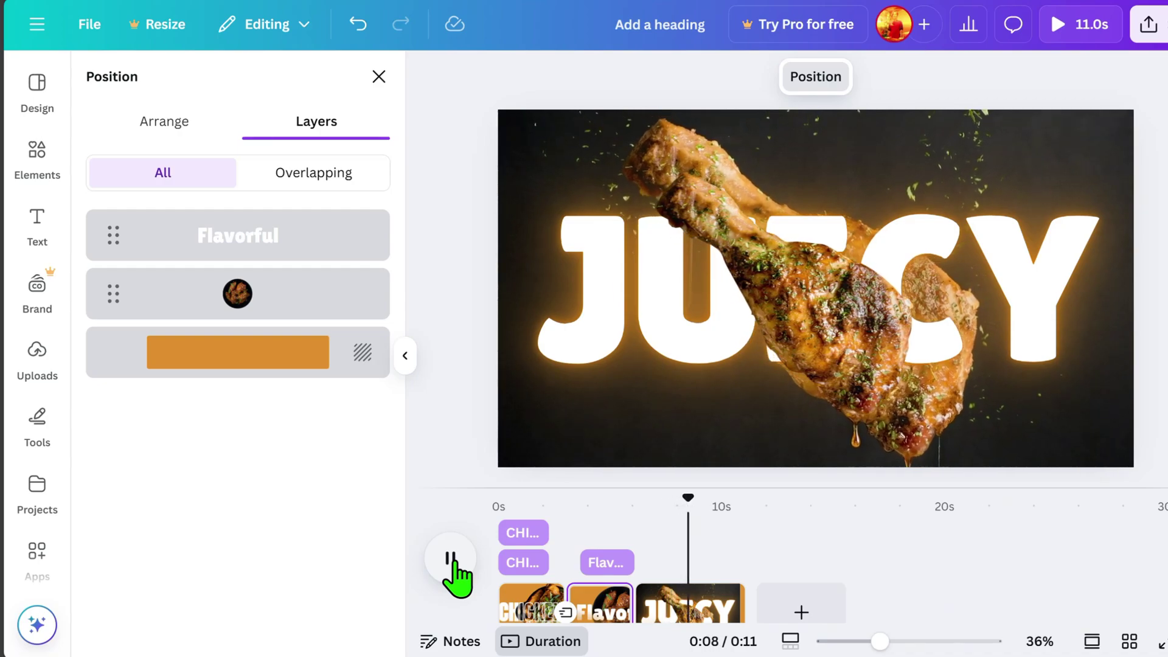
pyautogui.click(744, 571)
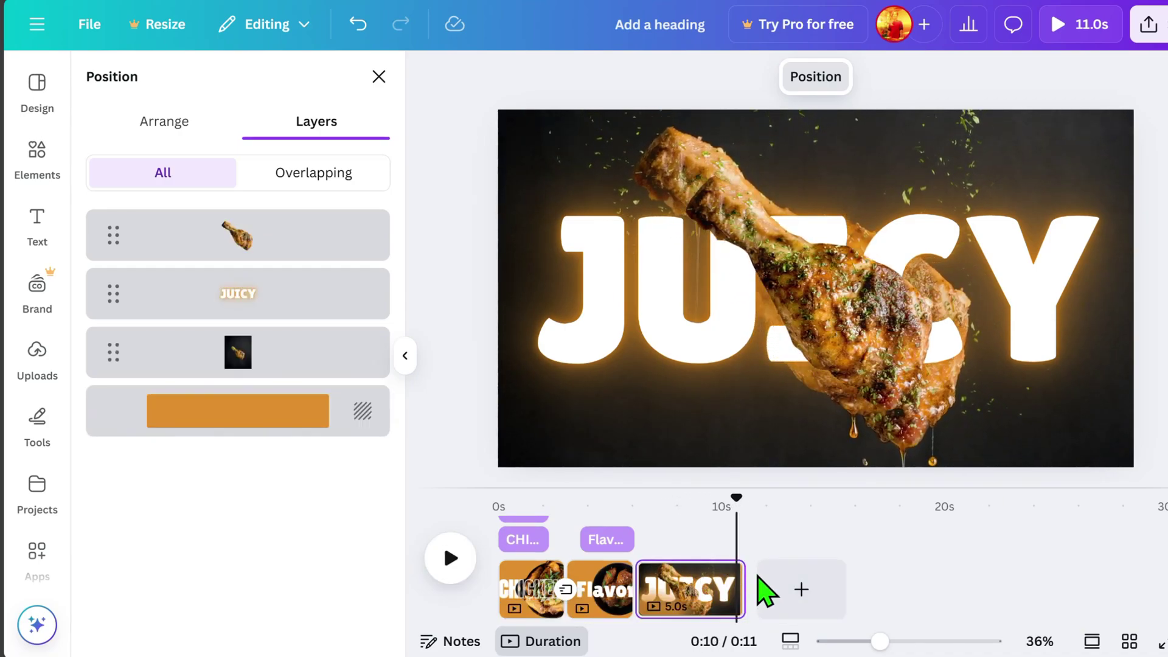
pyautogui.click(791, 590)
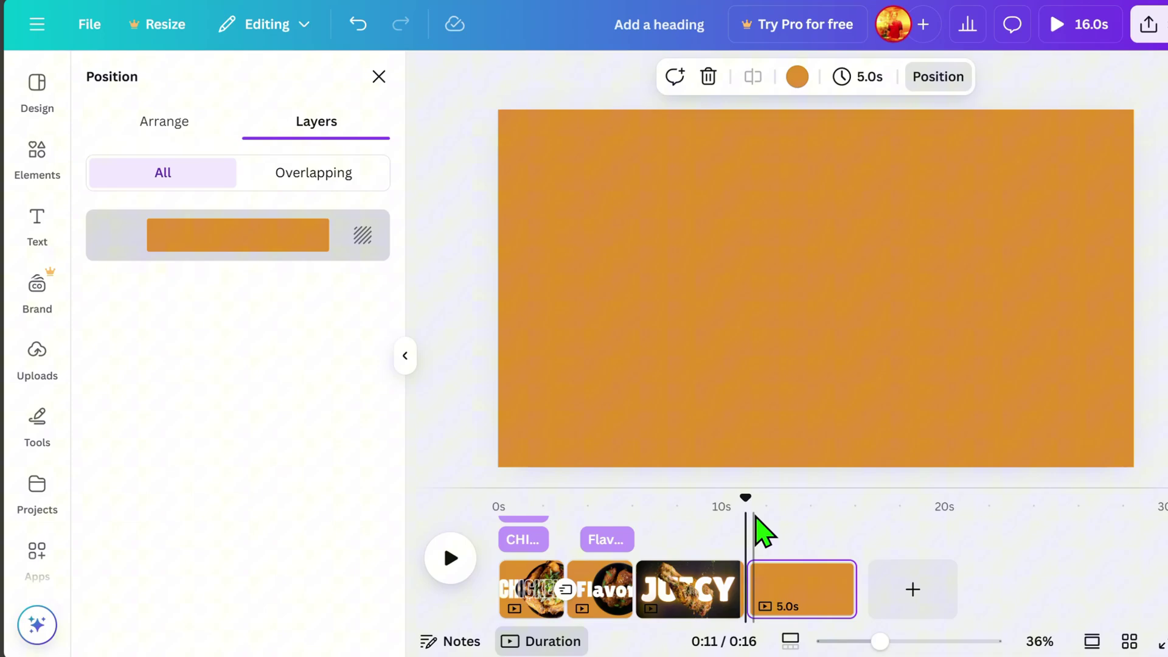
# - Place the fried-chicken salad plate photo on the fourth page, enlarged toward the left
pyautogui.moveTo(745, 500)
pyautogui.mouseDown()
pyautogui.moveTo(733, 503)
pyautogui.moveTo(753, 505)
pyautogui.mouseUp()
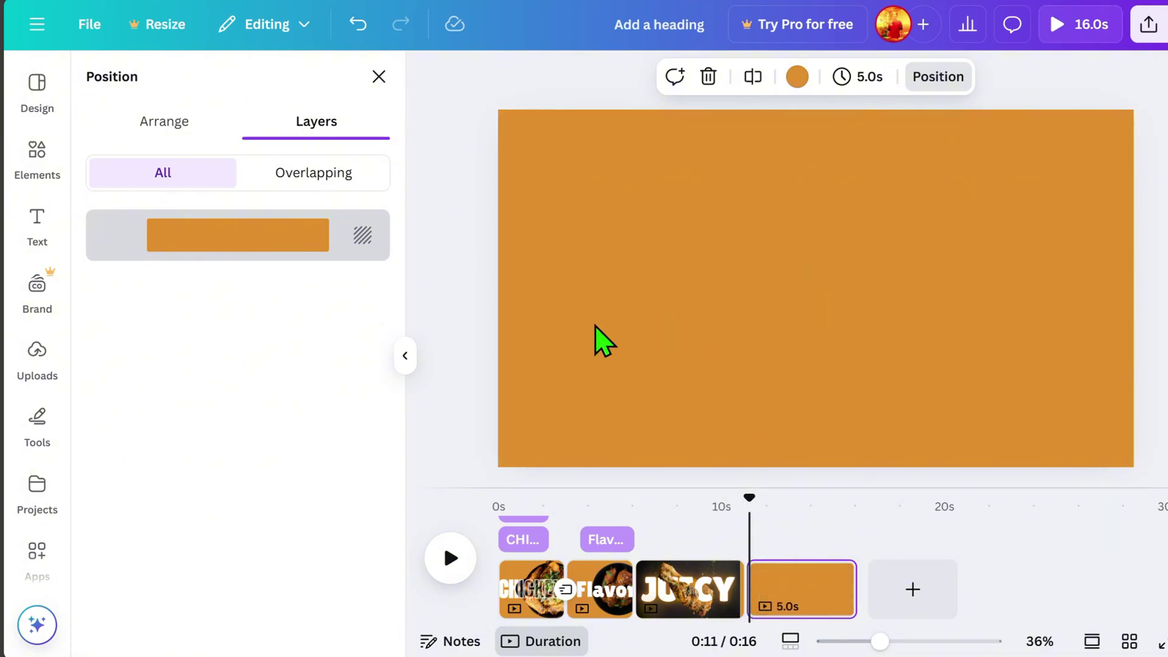
pyautogui.click(39, 365)
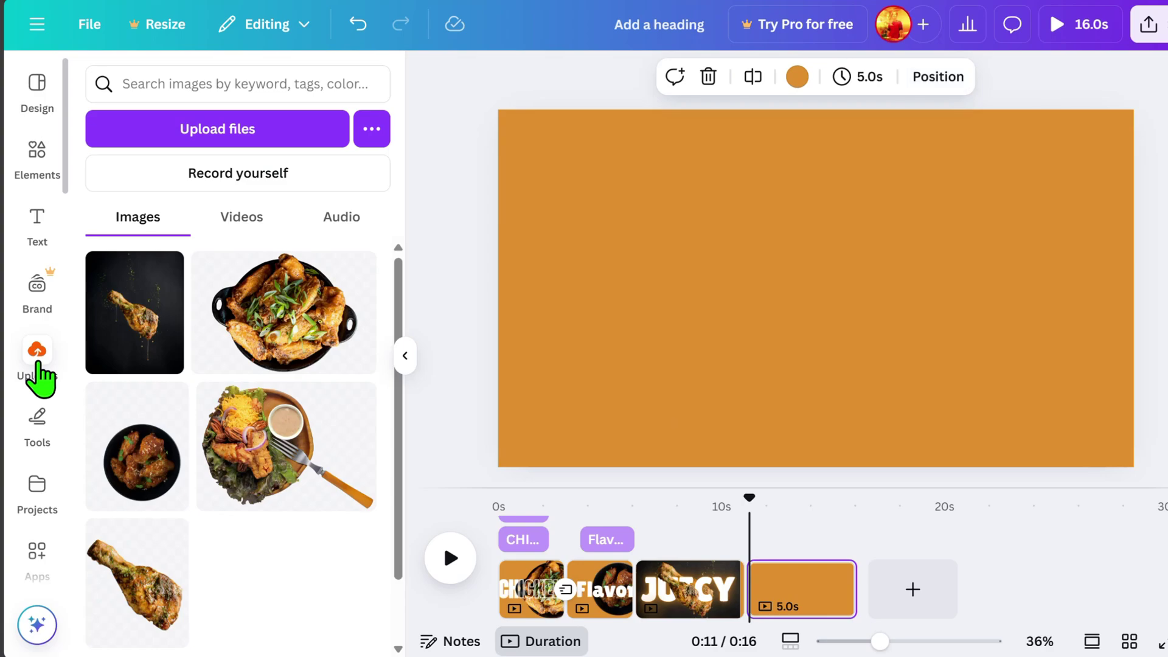
pyautogui.click(268, 469)
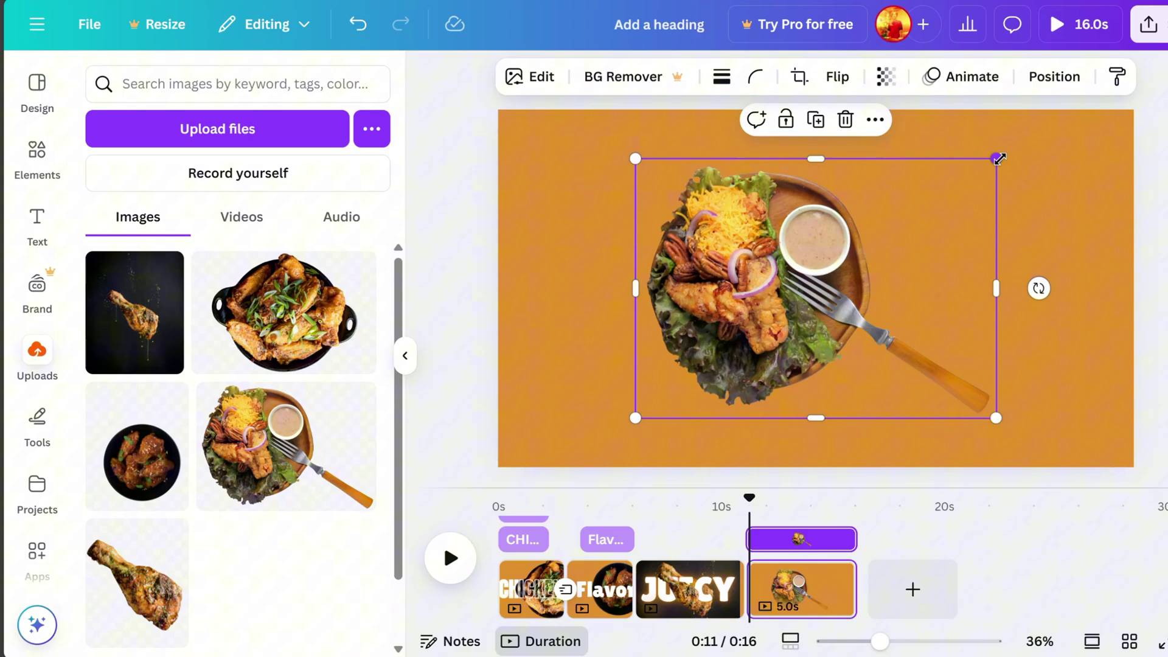
pyautogui.moveTo(998, 159); pyautogui.dragTo(1065, 110)
pyautogui.moveTo(637, 420); pyautogui.dragTo(546, 484)
pyautogui.moveTo(775, 364); pyautogui.dragTo(699, 373)
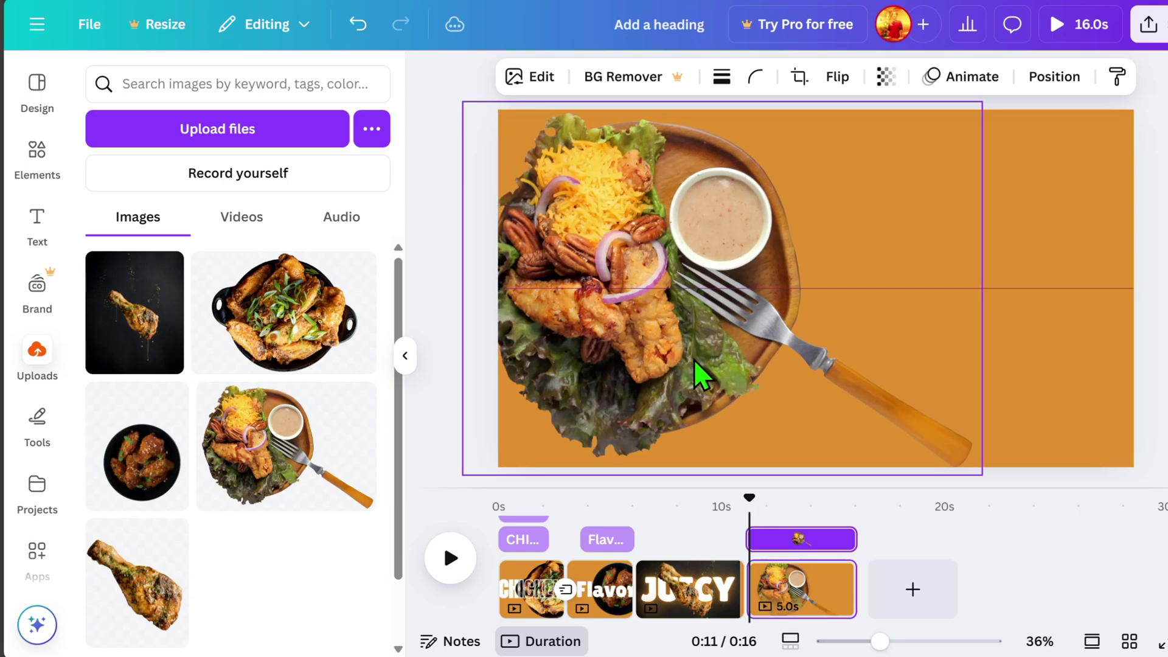
pyautogui.moveTo(985, 477); pyautogui.dragTo(1069, 560)
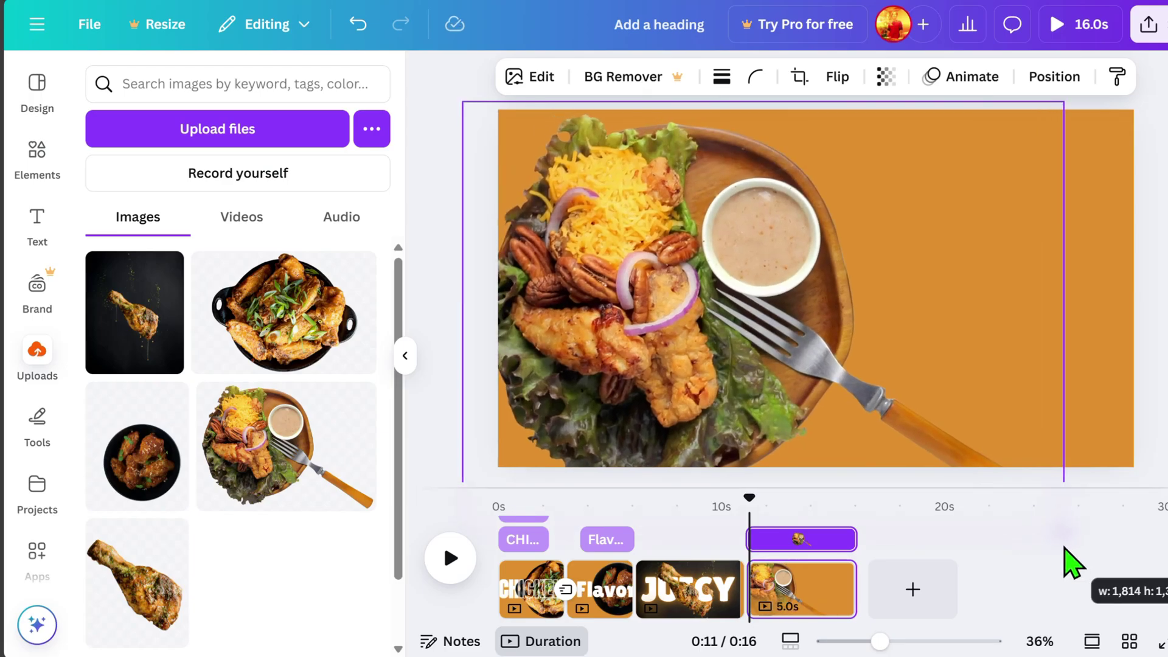
pyautogui.moveTo(694, 320); pyautogui.dragTo(666, 310)
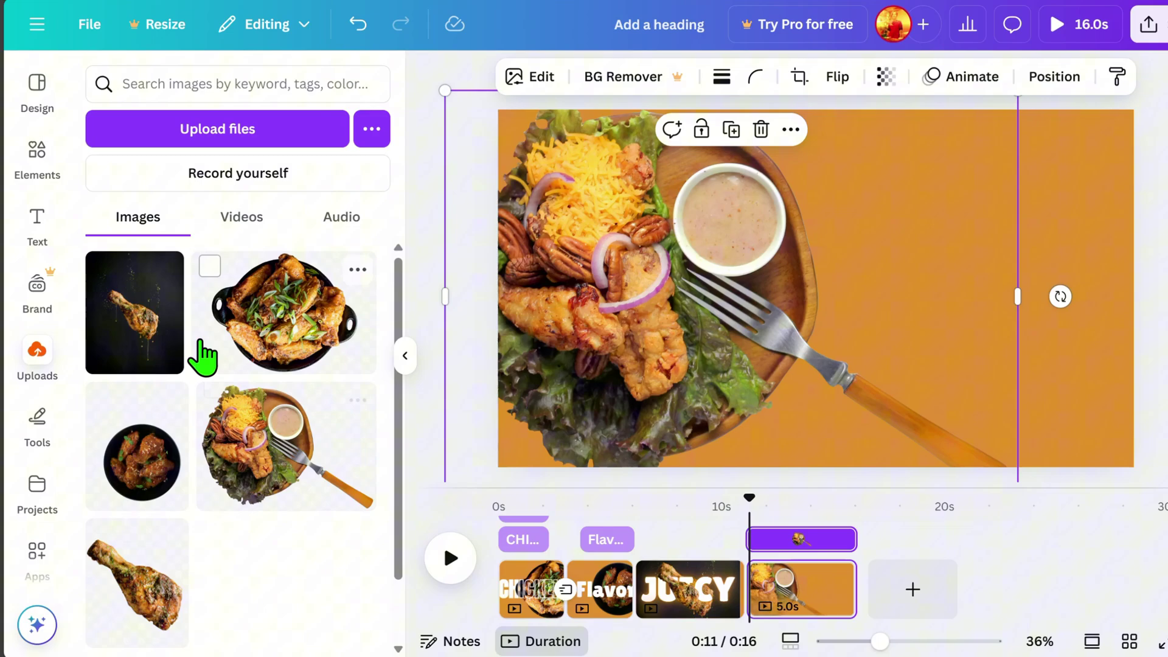
# - Search Elements for SHAPE graphics and add the blue corner wave graphic
pyautogui.click(43, 172)
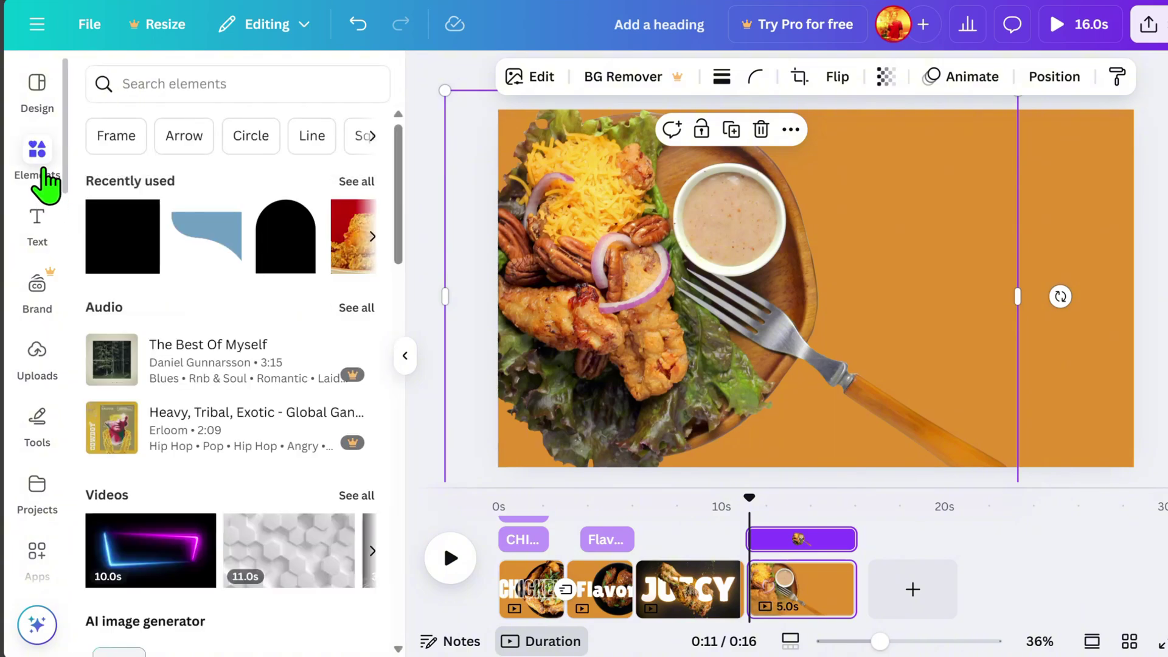
pyautogui.click(166, 83)
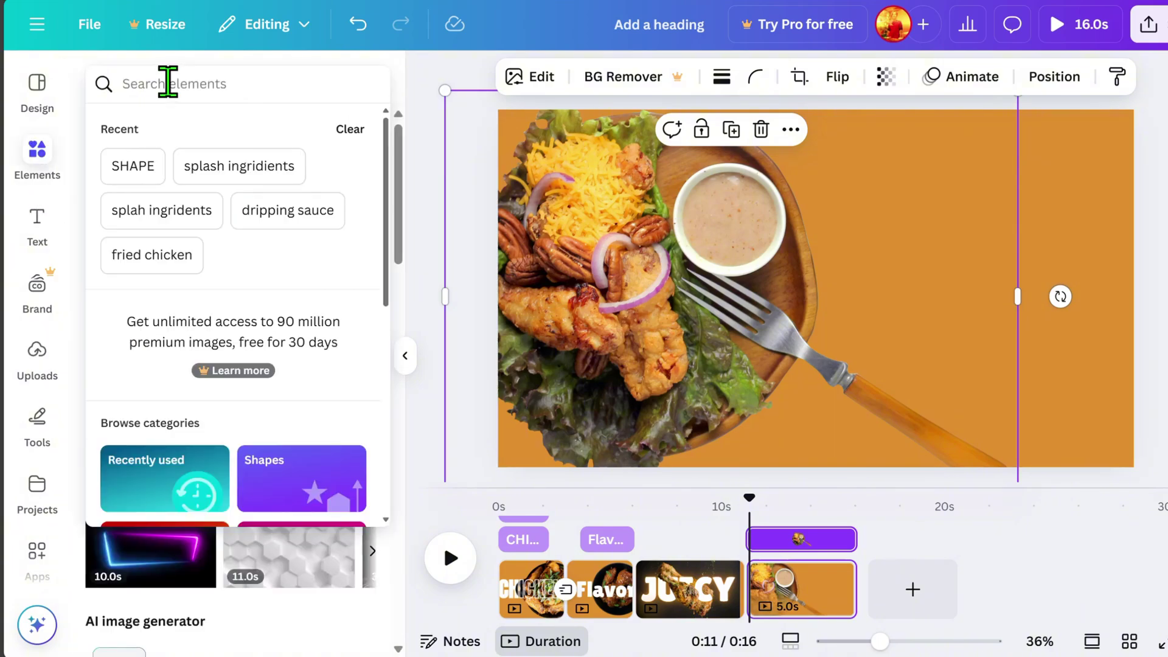
pyautogui.write('SHAPE')
pyautogui.press('Return')
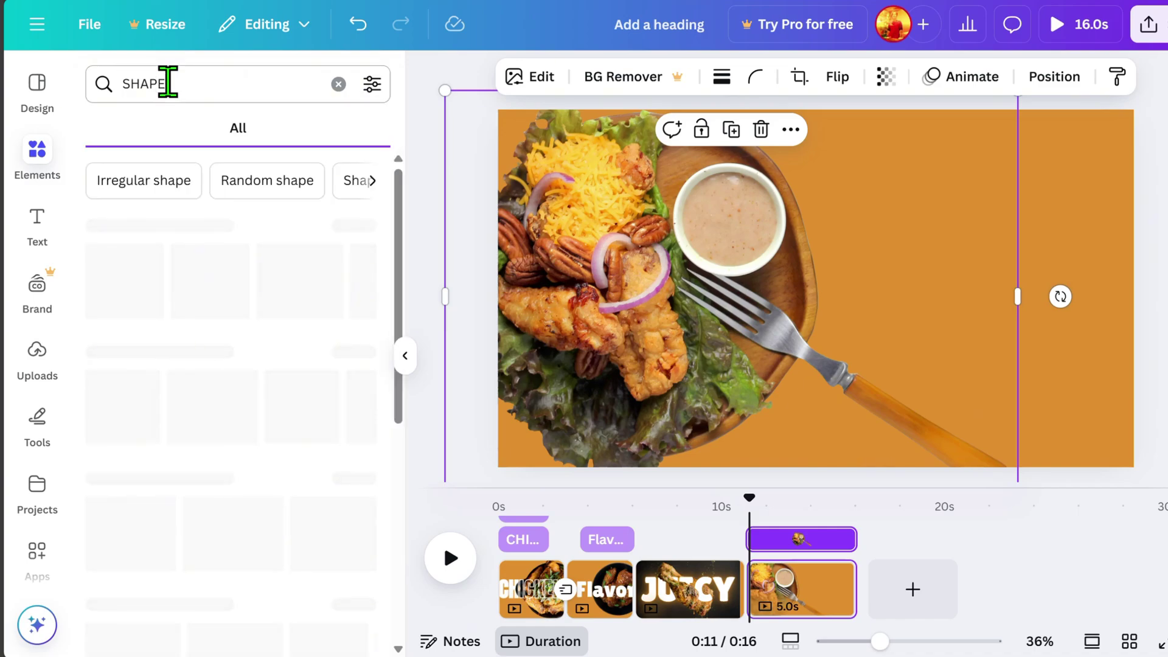
pyautogui.click(205, 130)
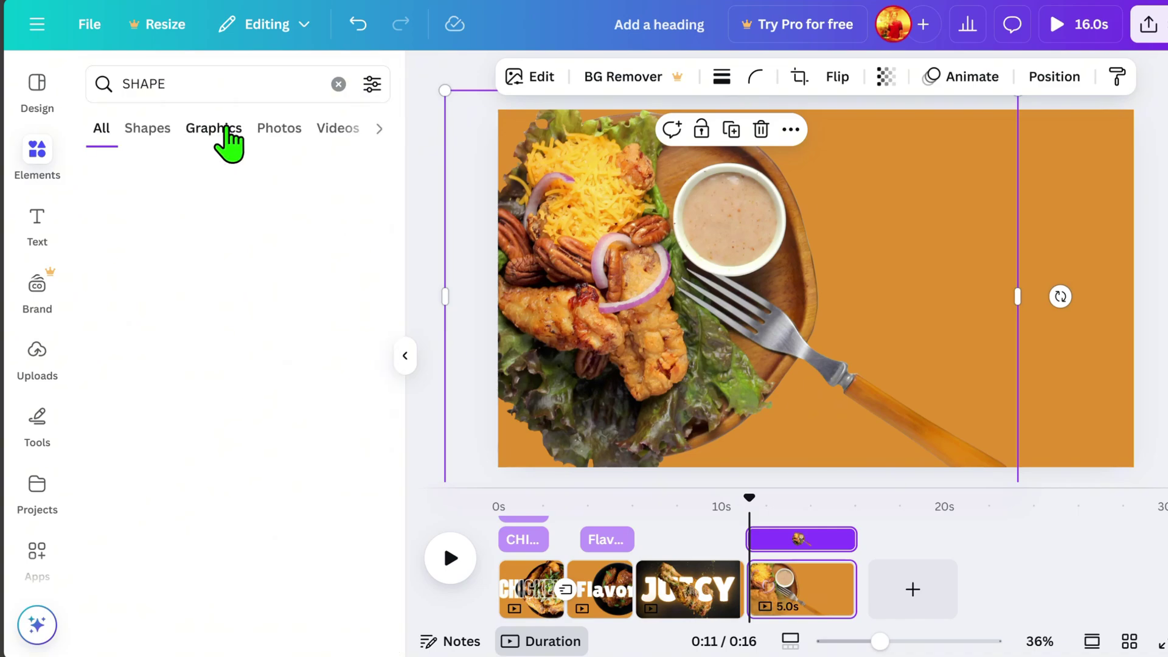
pyautogui.scroll(-5, 346, 482)
pyautogui.scroll(-8, 356, 484)
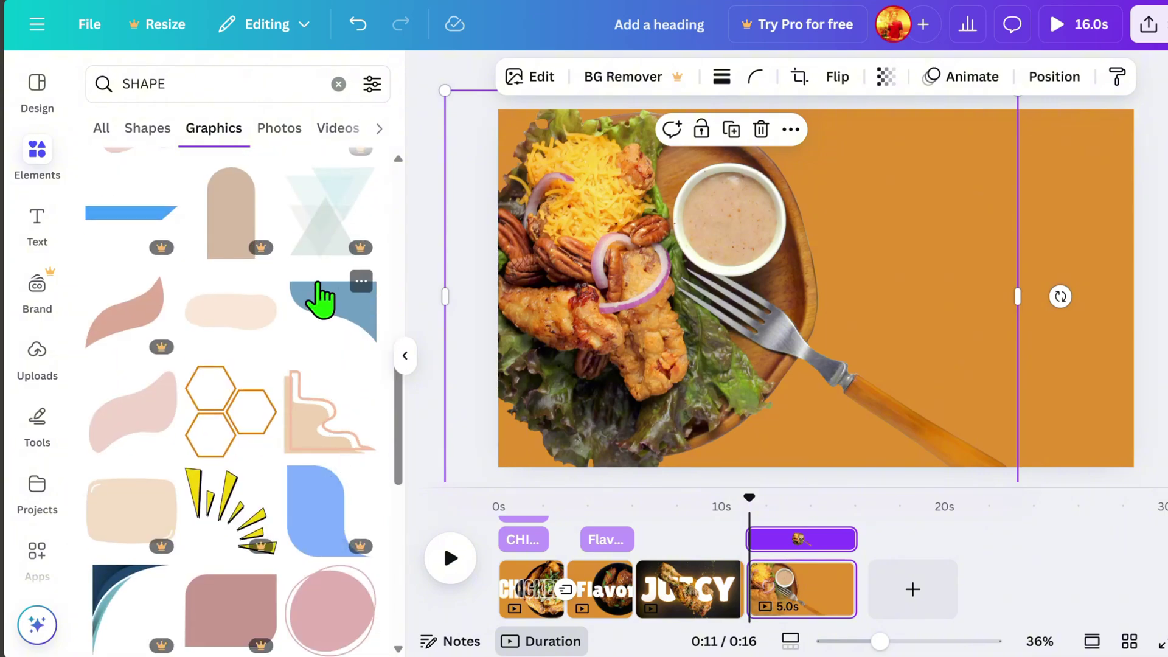
pyautogui.click(320, 298)
# - Stretch the wave graphic across the top-right corner and recolour it brown from the photo
pyautogui.moveTo(860, 287); pyautogui.dragTo(1067, 169)
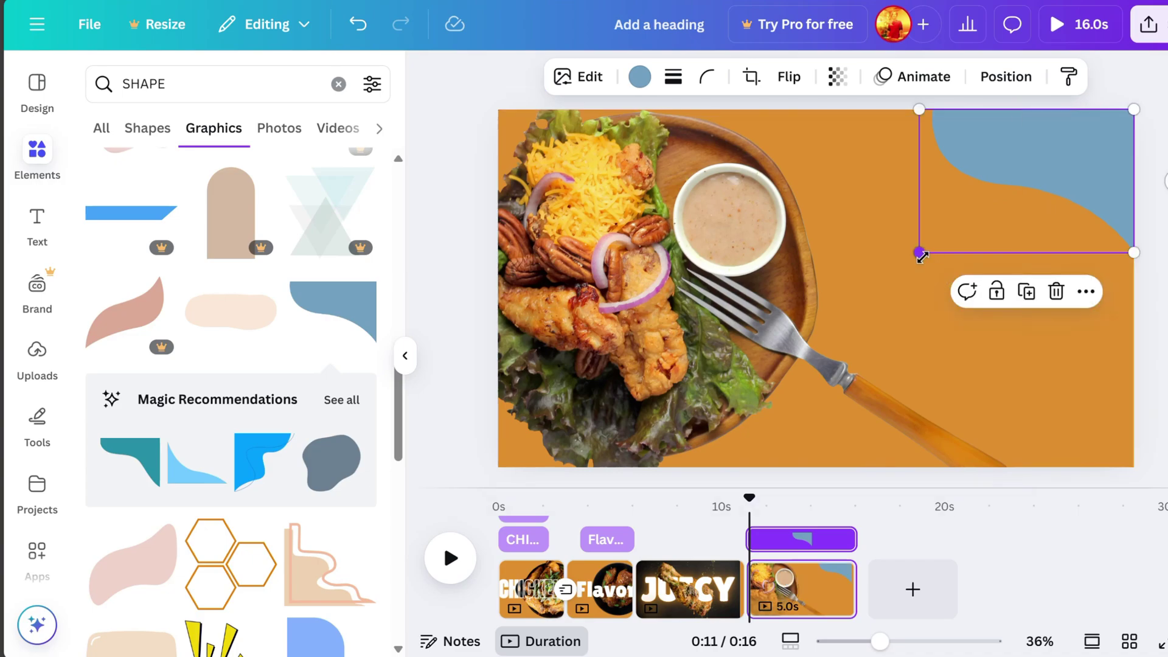
pyautogui.moveTo(921, 252); pyautogui.dragTo(784, 357)
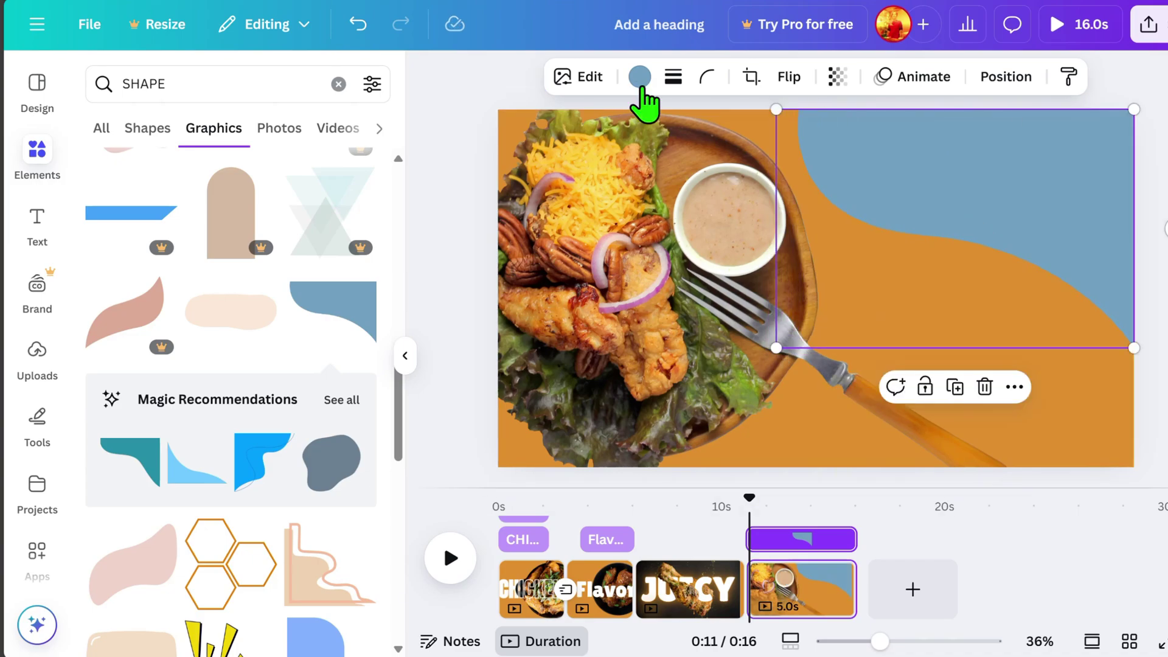
pyautogui.click(638, 77)
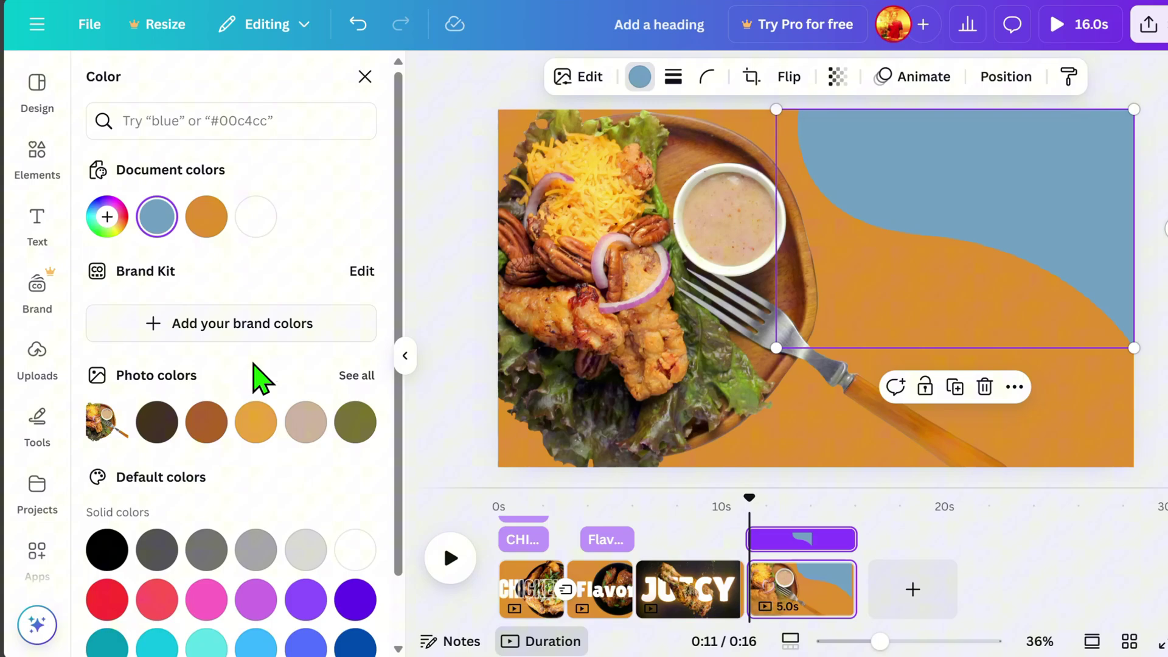
pyautogui.click(206, 423)
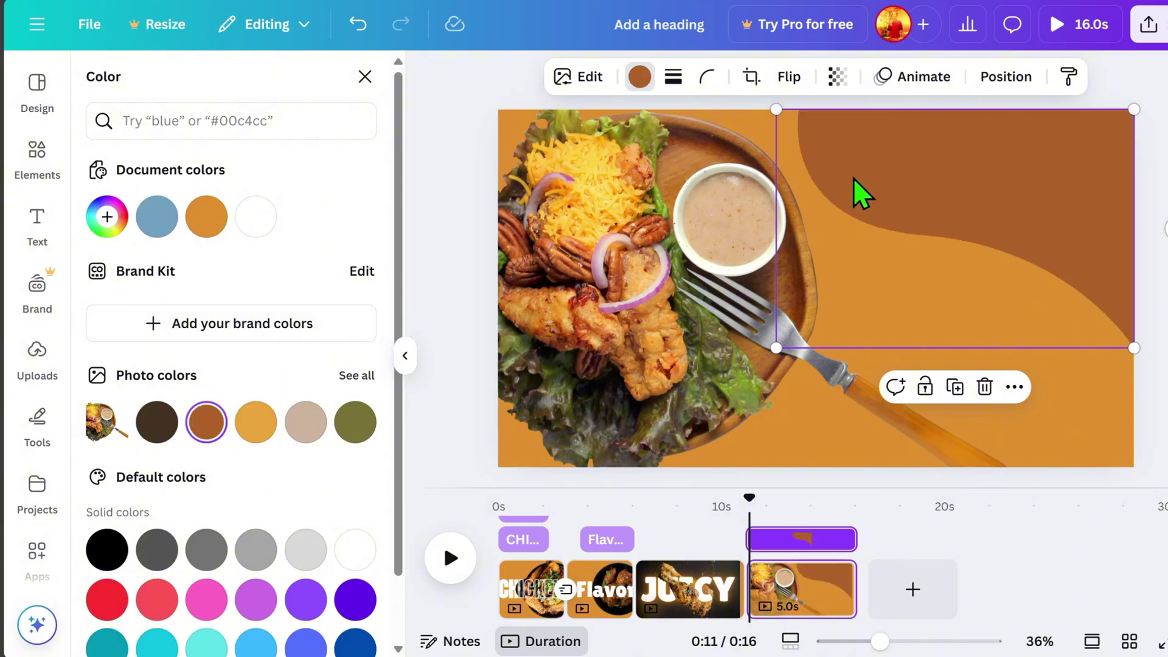
# - Add an enlarged A TASTE OF PURE heading in the Anton font
pyautogui.press('Escape')
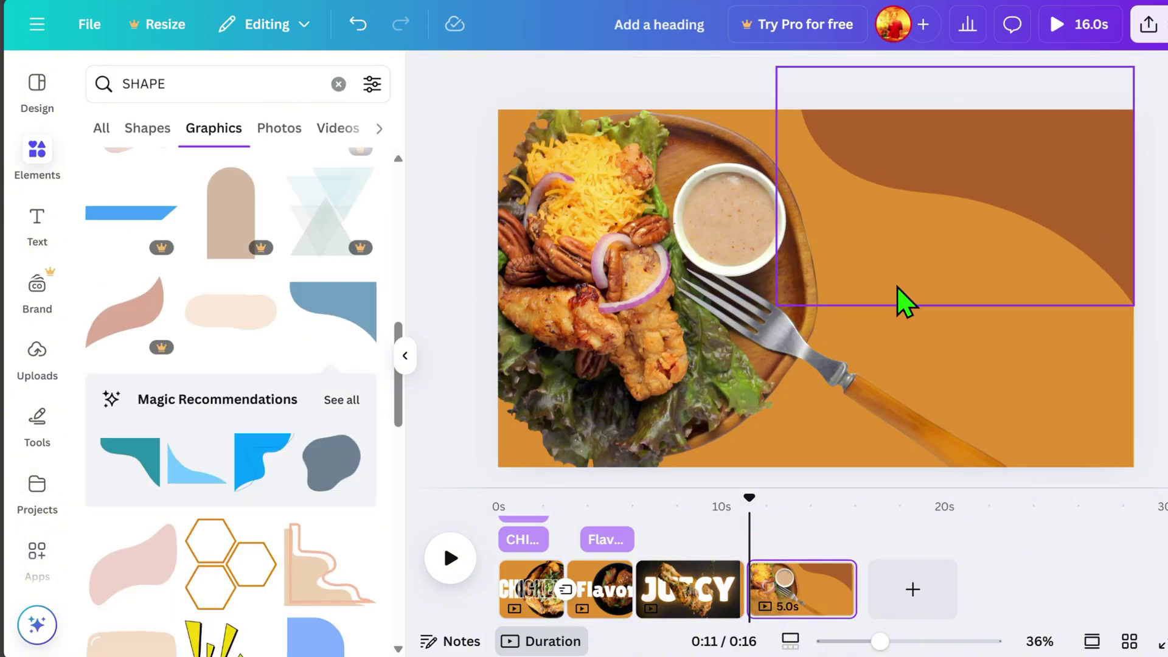
pyautogui.click(43, 229)
pyautogui.click(160, 365)
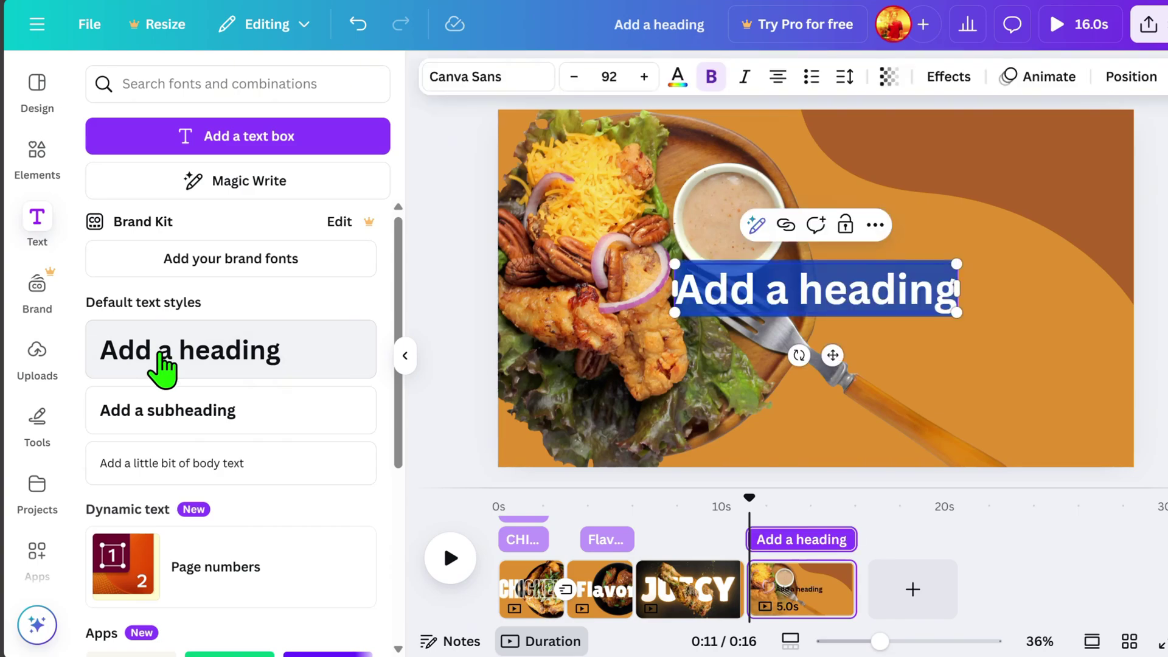
pyautogui.write('A TASTE')
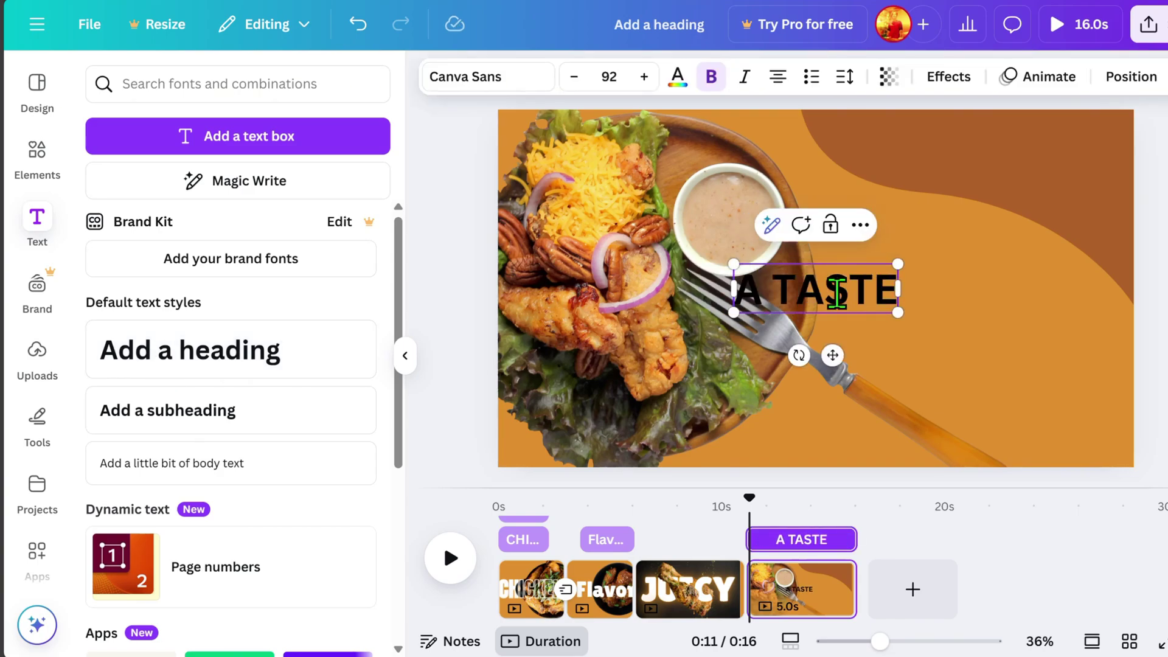
pyautogui.write(' OF PURE')
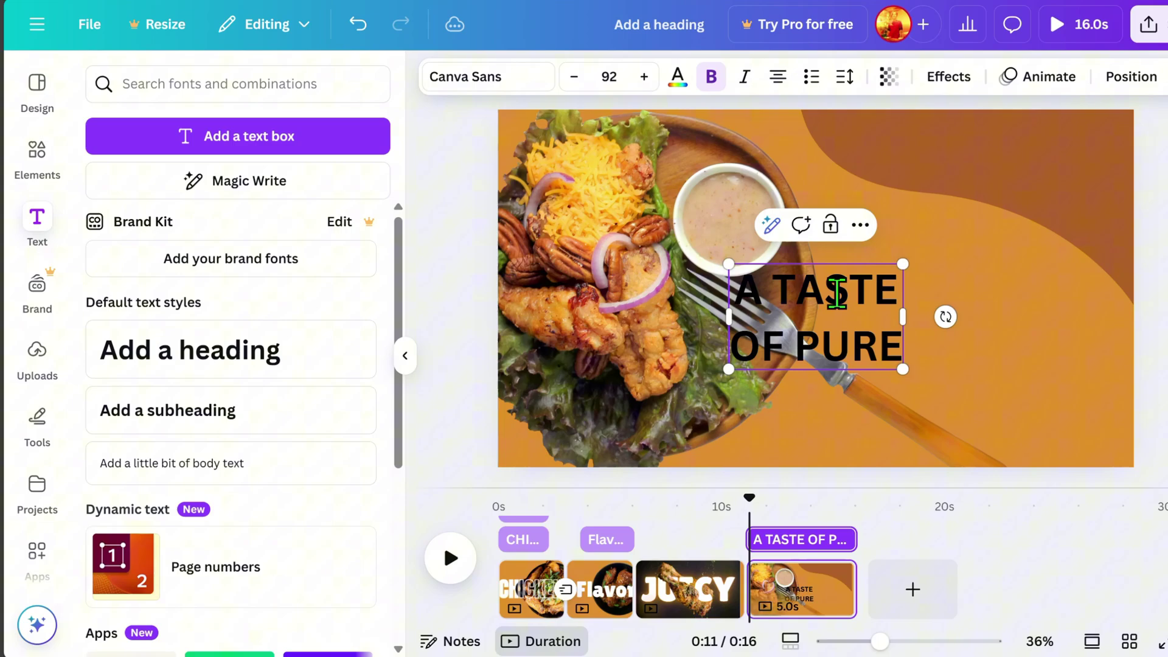
pyautogui.moveTo(907, 263); pyautogui.dragTo(1102, 139)
pyautogui.click(511, 78)
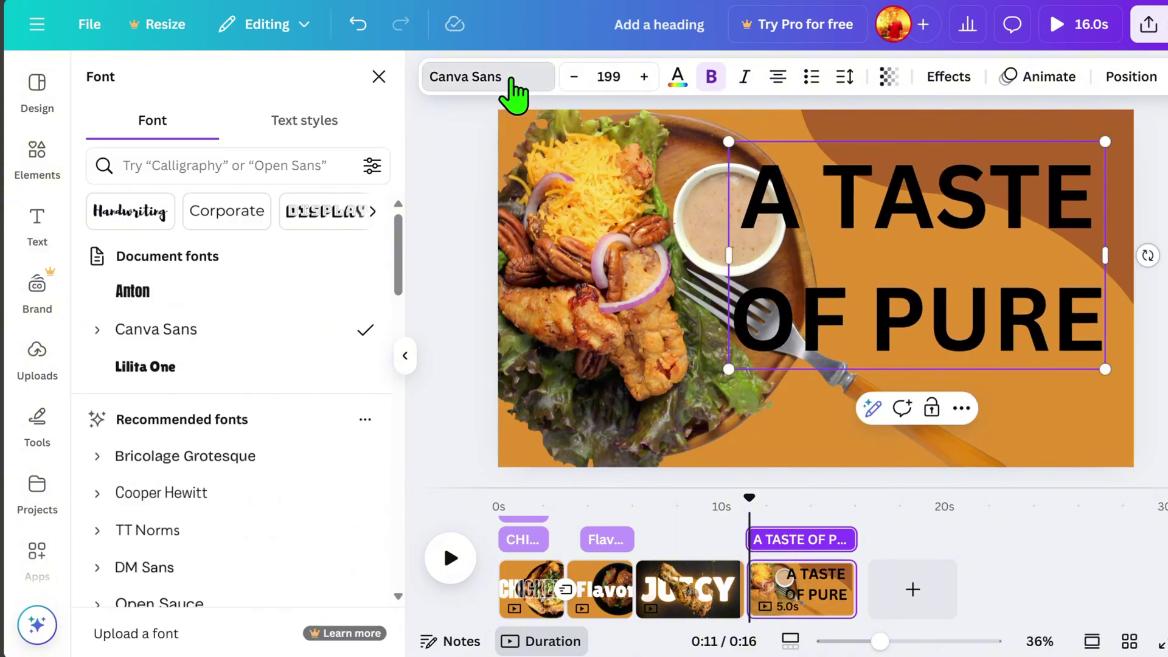
pyautogui.click(132, 292)
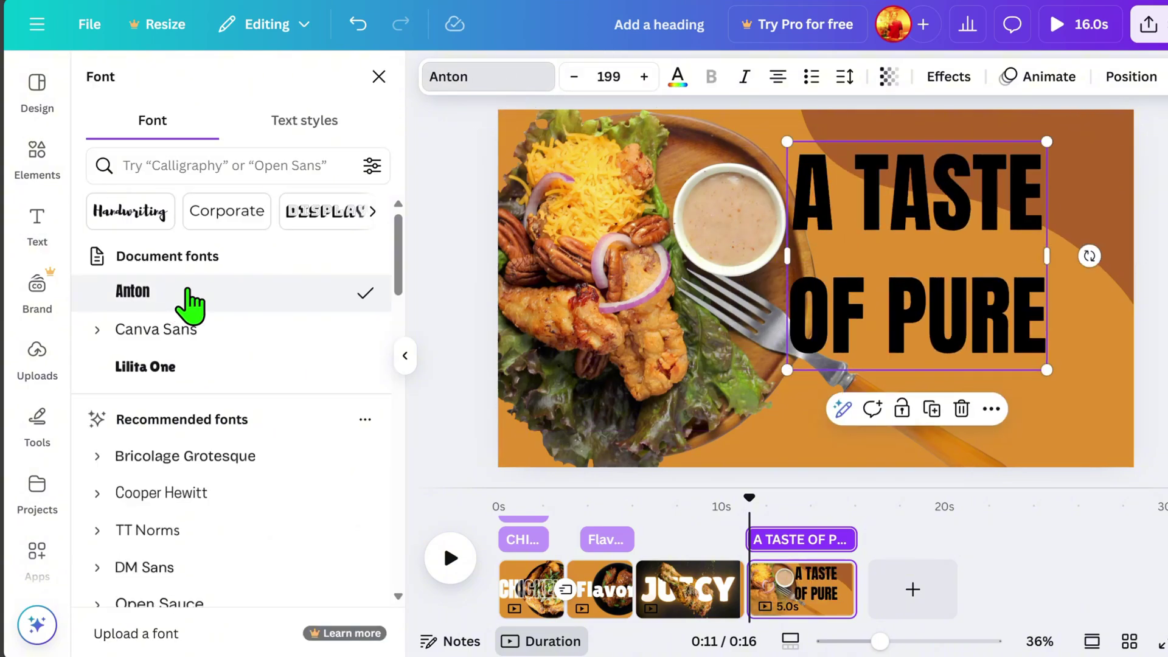
pyautogui.moveTo(999, 257); pyautogui.dragTo(1013, 354)
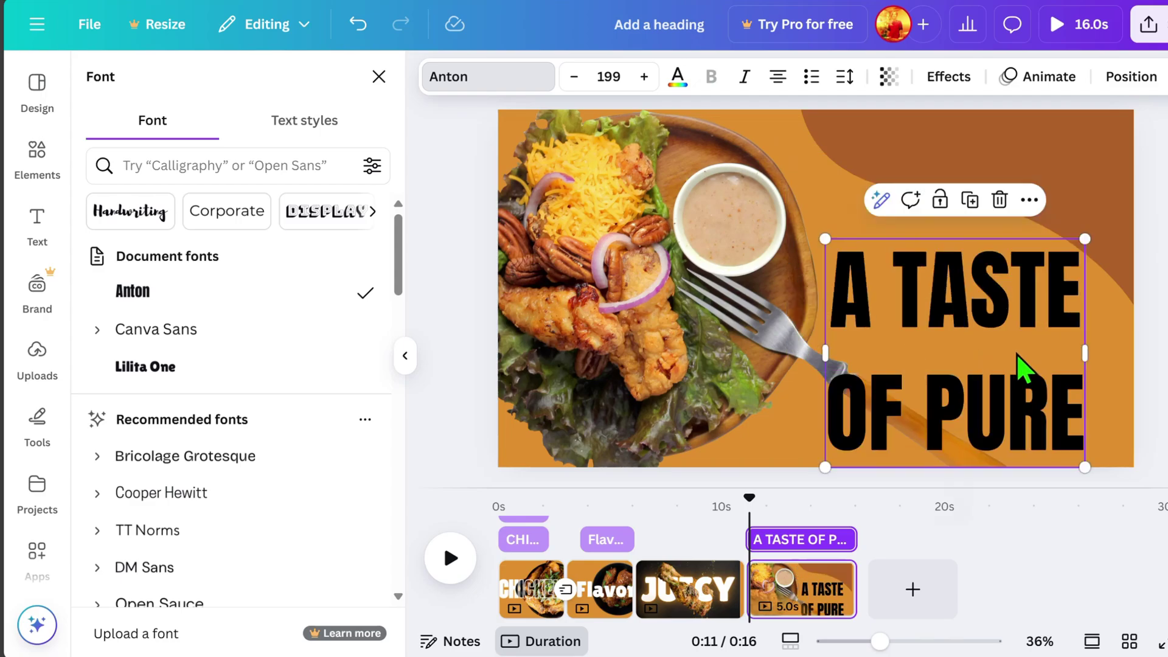
# - Tighten the heading's line spacing, move it top-right, make it white with Lift
pyautogui.click(845, 78)
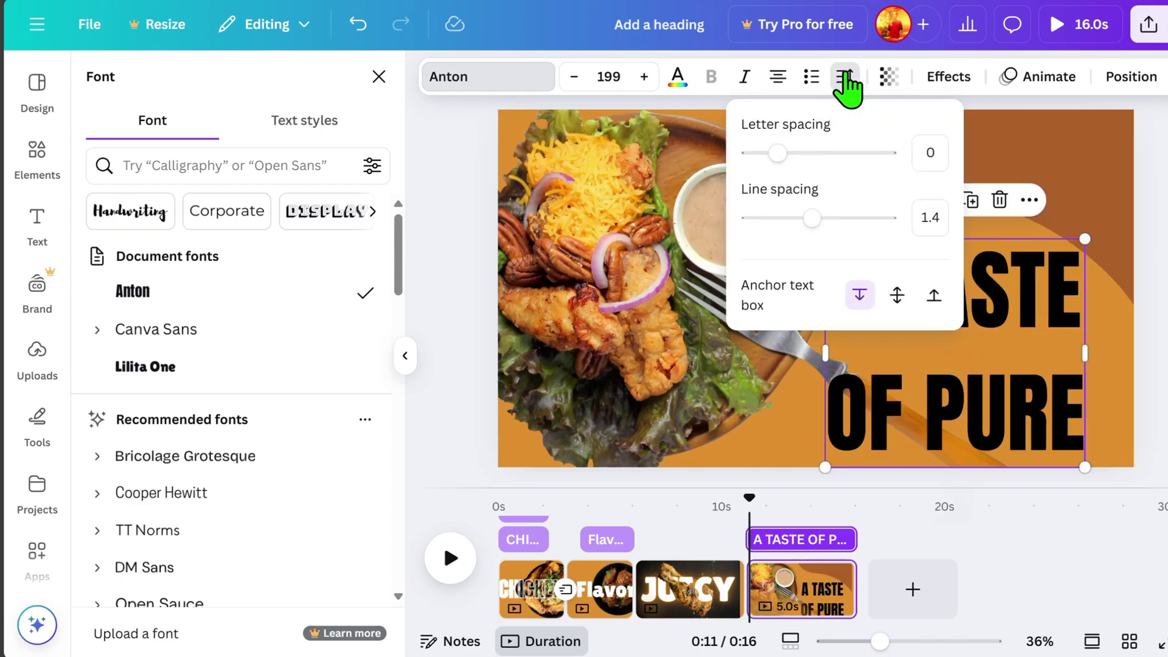
pyautogui.moveTo(811, 218); pyautogui.dragTo(779, 219)
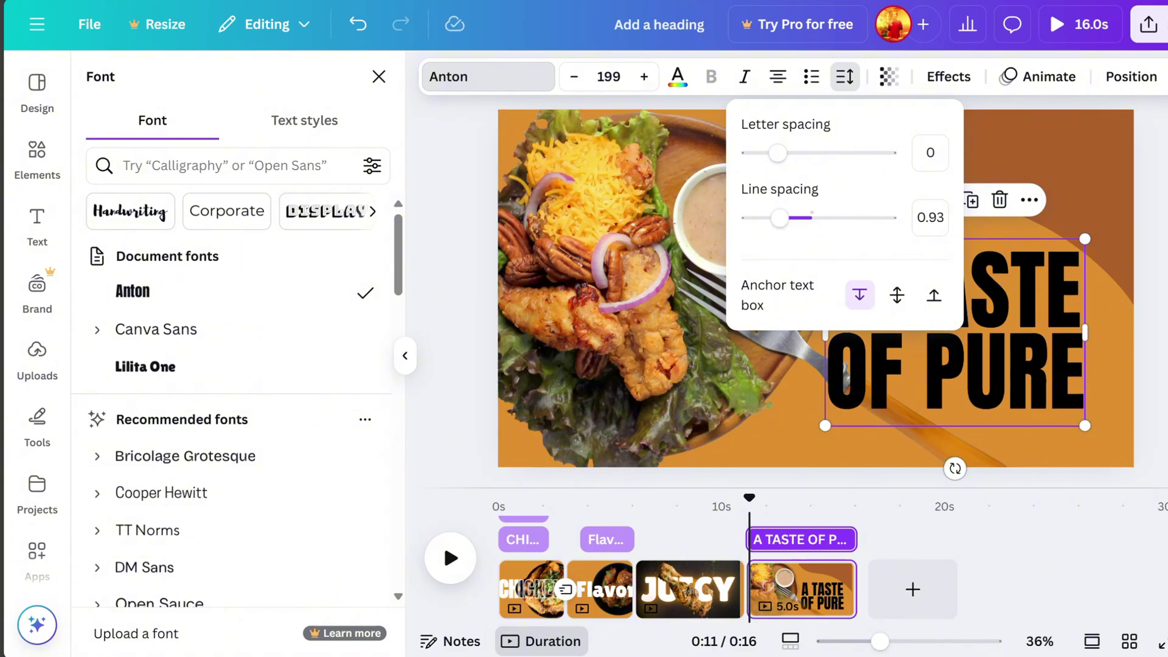
pyautogui.moveTo(1030, 383); pyautogui.dragTo(1027, 244)
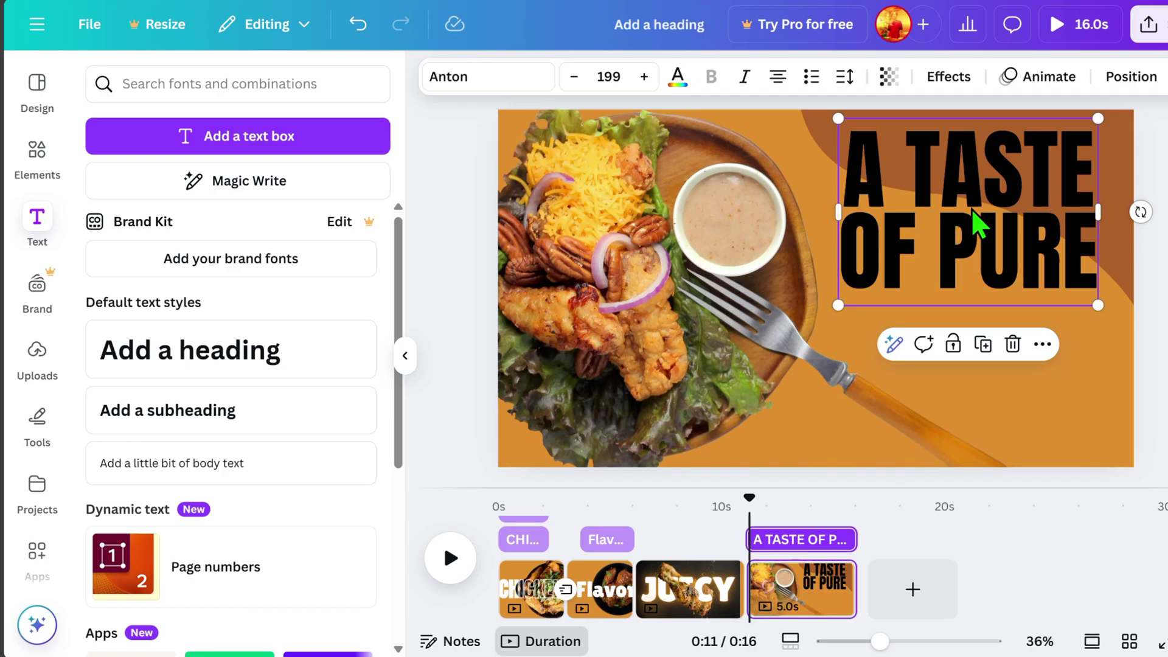
pyautogui.click(677, 77)
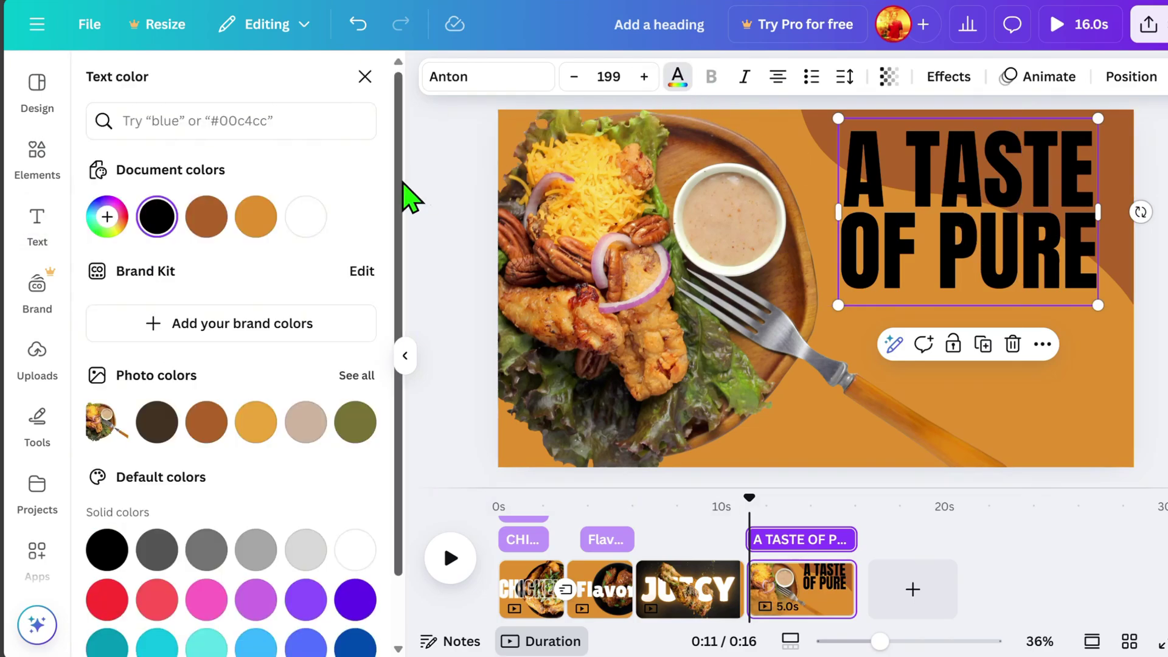
pyautogui.click(306, 217)
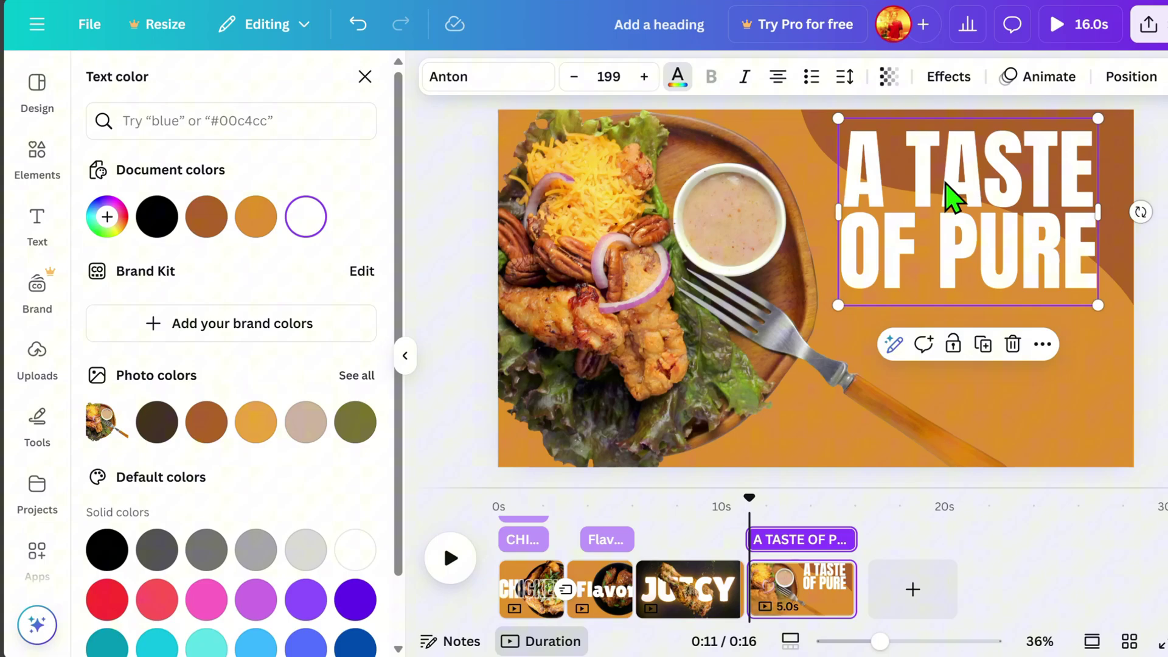
pyautogui.click(948, 78)
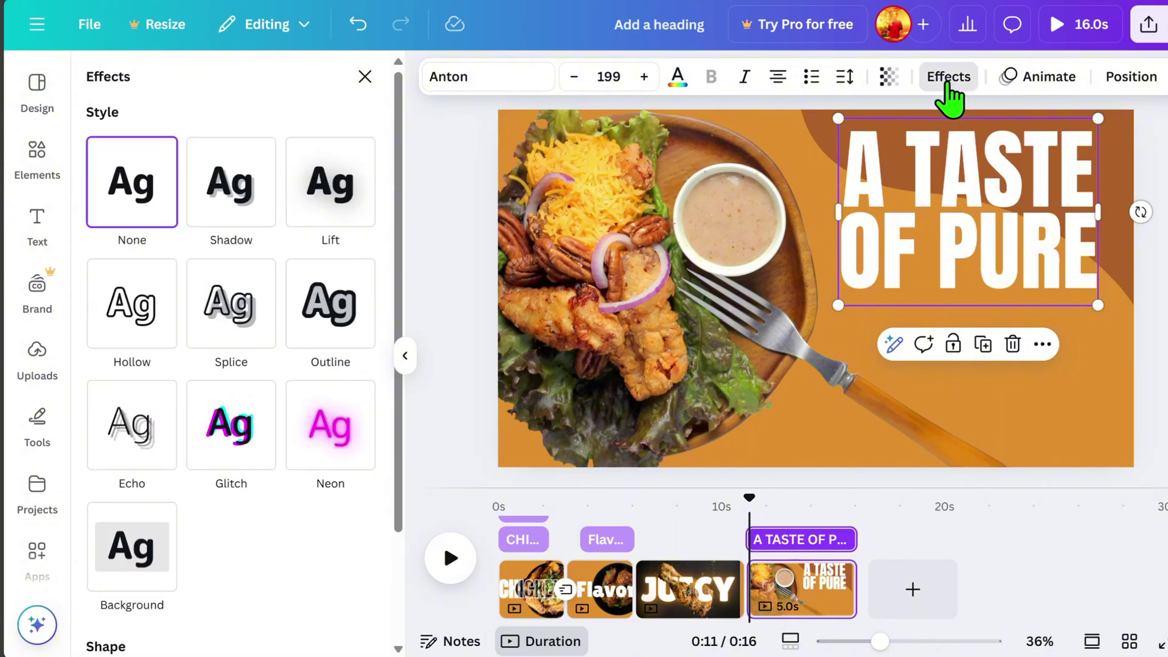
pyautogui.click(353, 194)
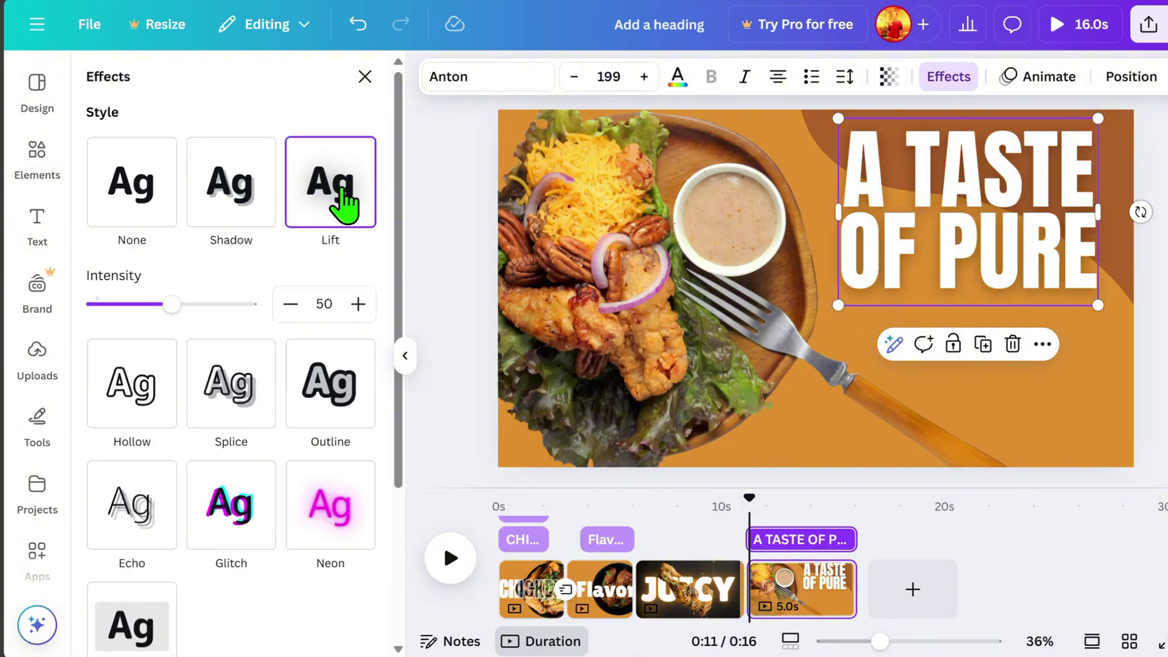
# - Shrink the A TASTE OF PURE heading slightly to size 160 and nudge it right
pyautogui.press('Escape')
pyautogui.press('Escape')
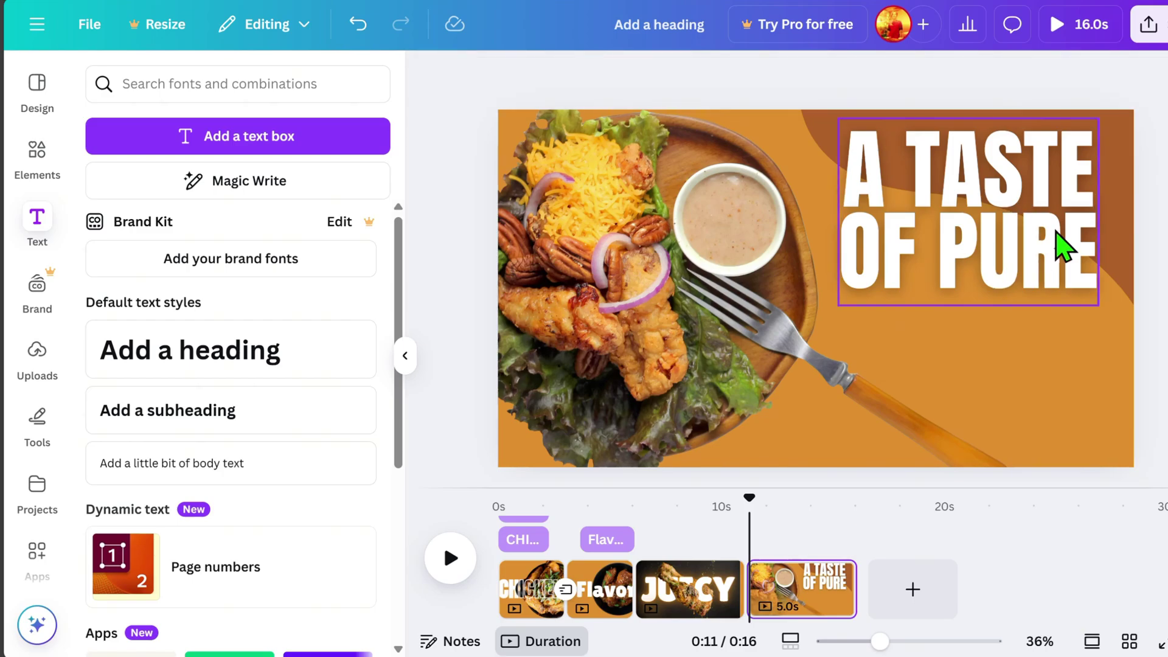
pyautogui.click(1023, 201)
pyautogui.moveTo(1098, 306); pyautogui.dragTo(1052, 265)
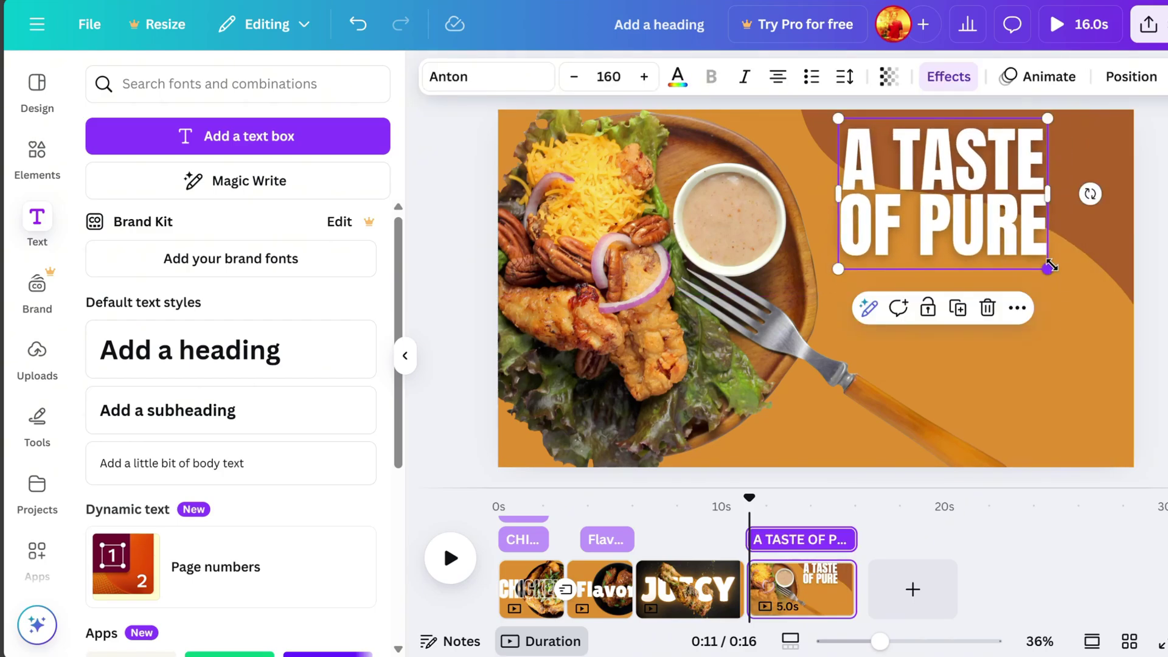
pyautogui.moveTo(964, 236); pyautogui.dragTo(988, 237)
pyautogui.press('Escape')
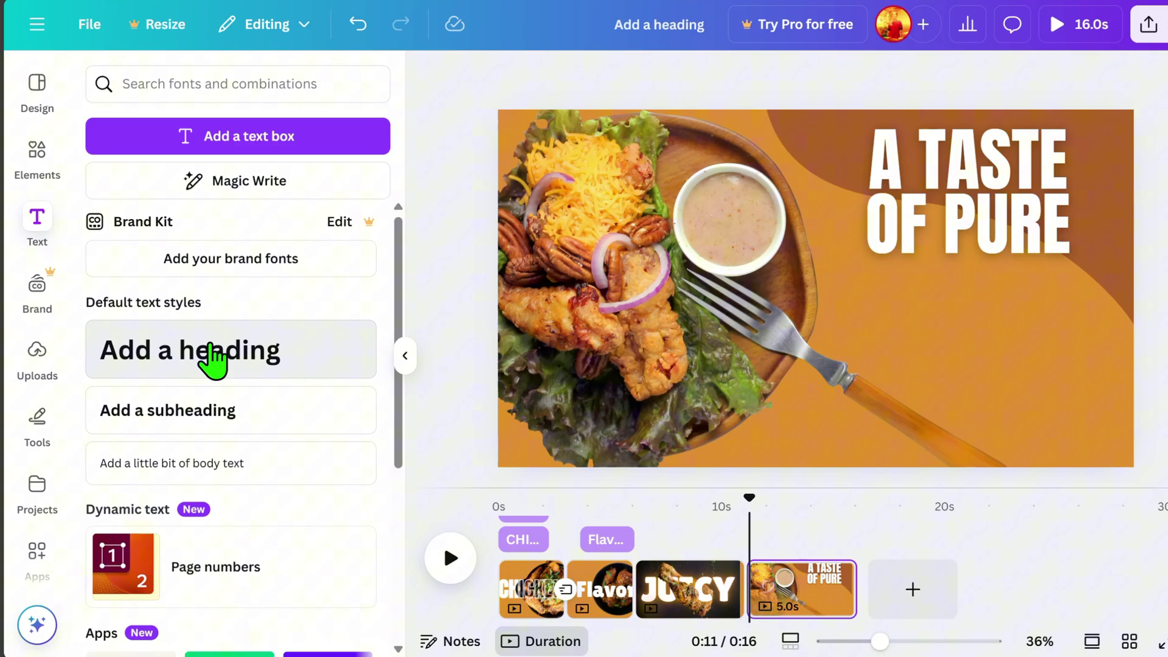
# - Add a Satisfaction heading in the Brittany script font
pyautogui.click(211, 353)
pyautogui.write('Satisfact')
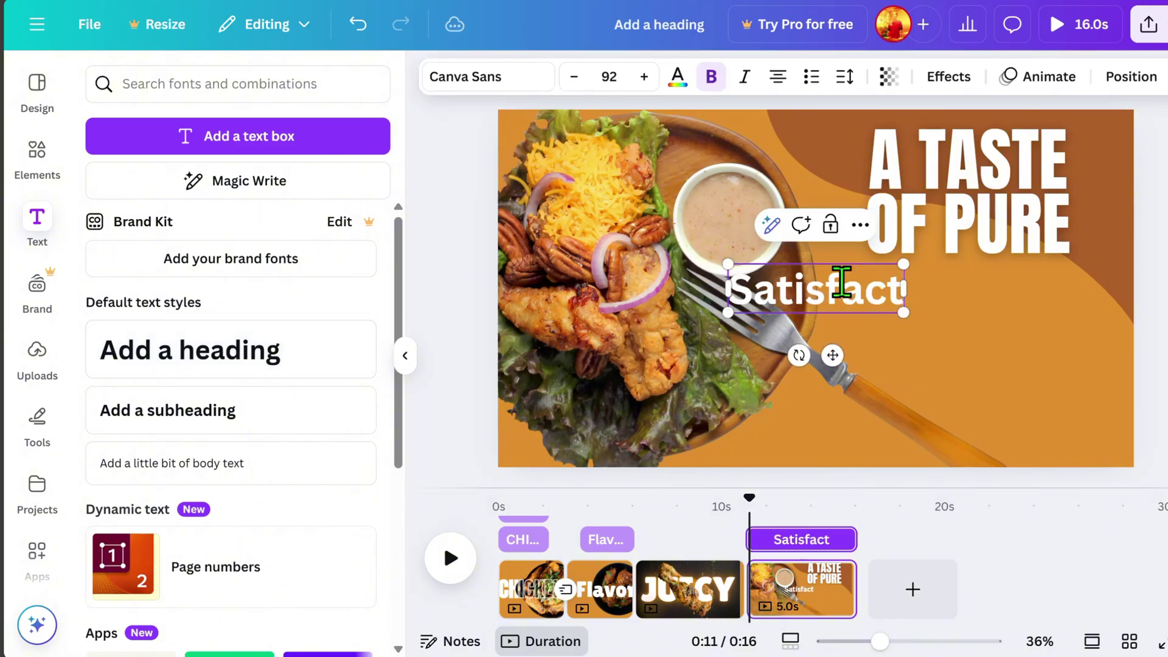
pyautogui.write('ion')
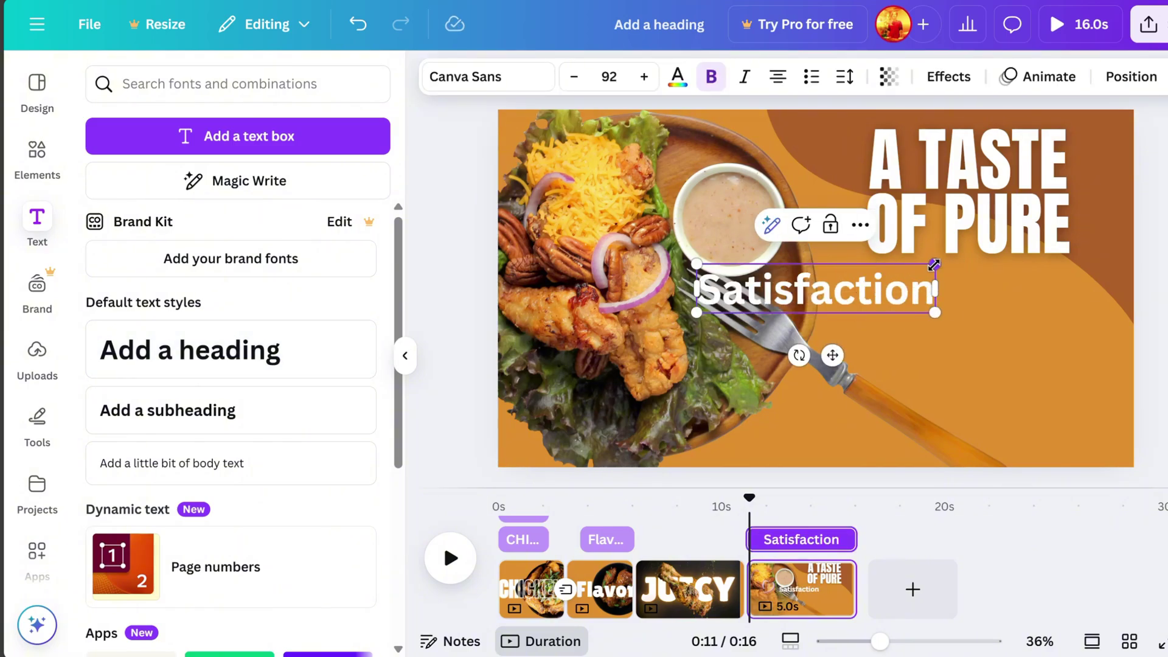
pyautogui.moveTo(937, 263); pyautogui.dragTo(1008, 248)
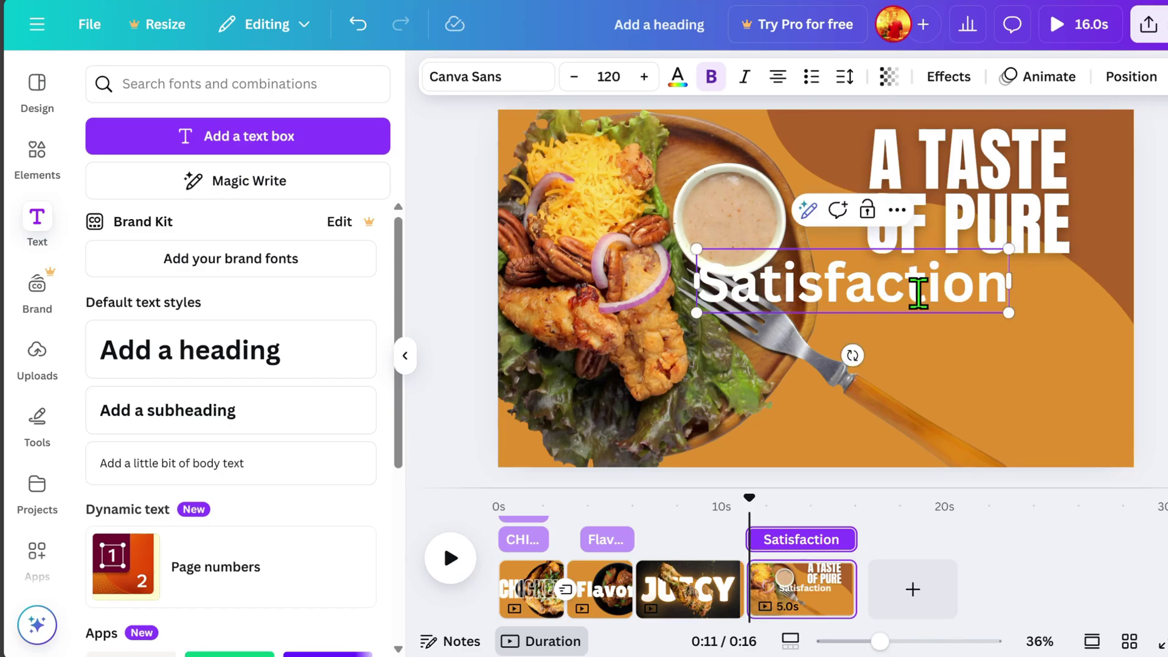
pyautogui.click(478, 86)
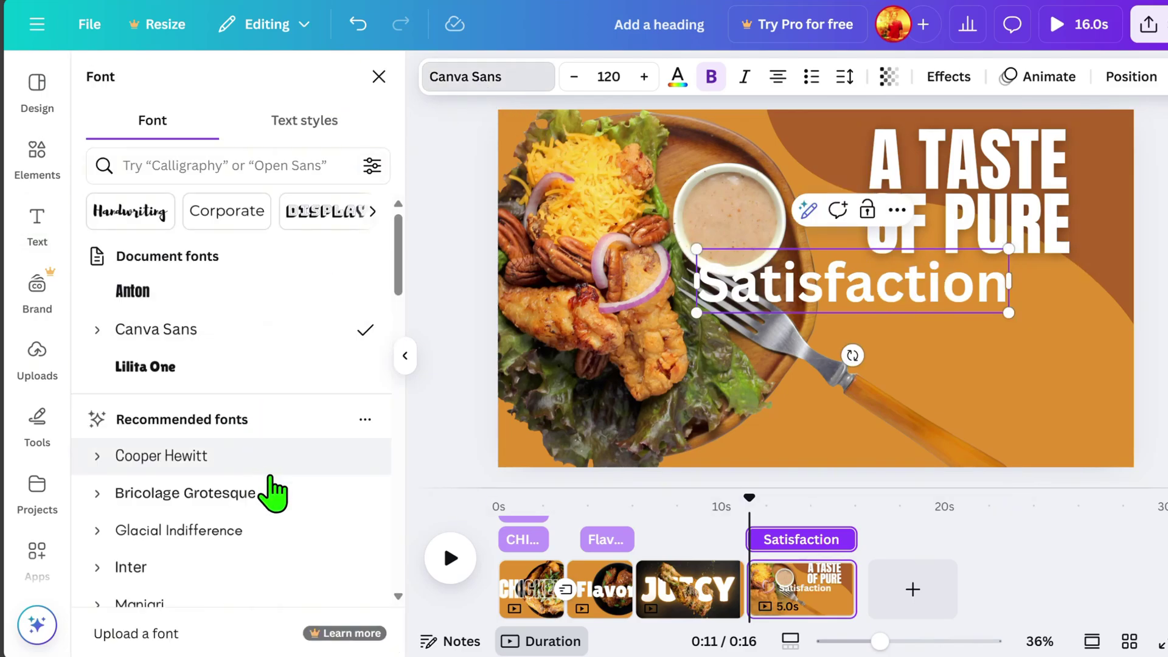
pyautogui.scroll(-5, 271, 480)
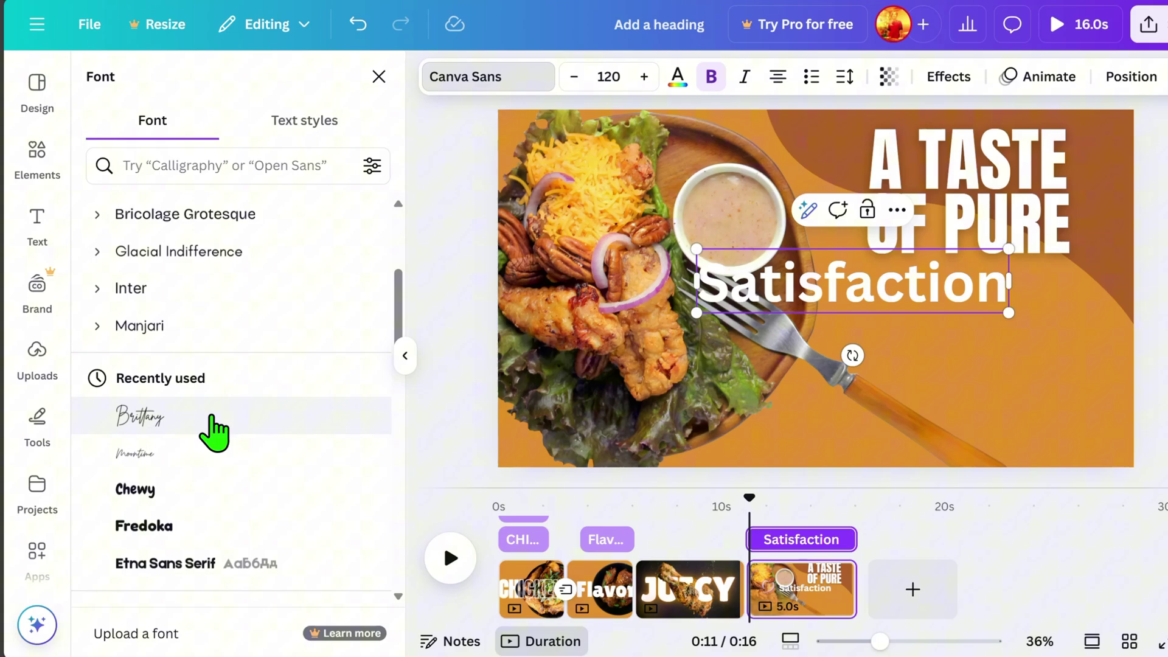
pyautogui.click(1016, 292)
# - Enlarge Satisfaction to size 148 beneath the heading, then scrub back to earlier pages
pyautogui.click(912, 292)
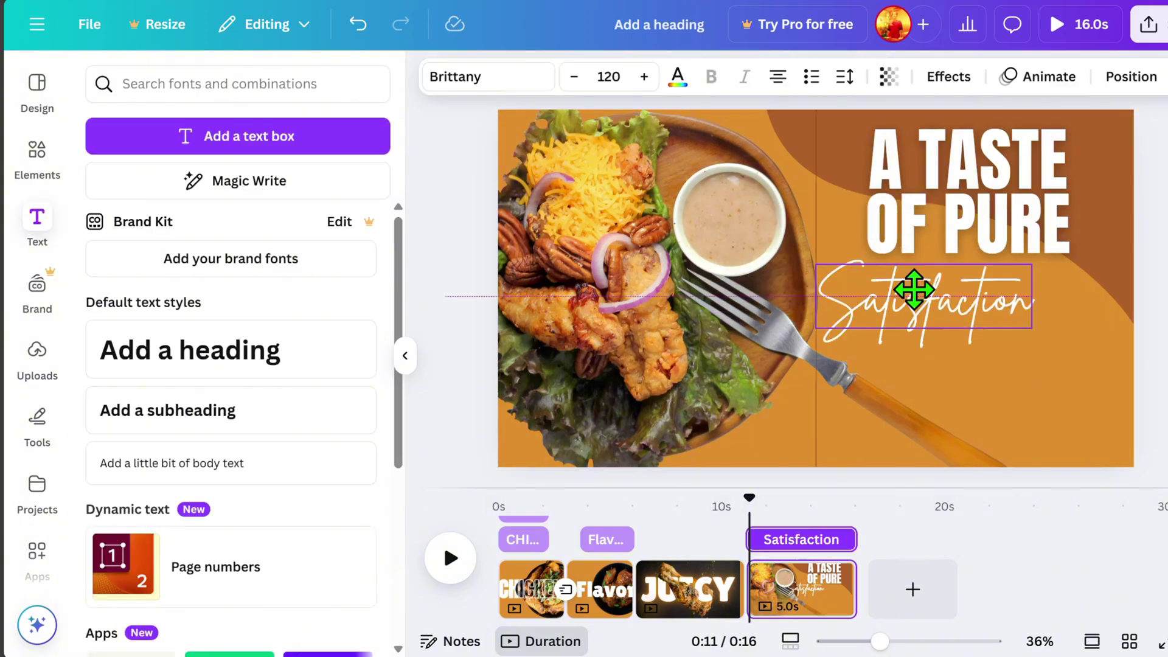
pyautogui.moveTo(1030, 263); pyautogui.dragTo(1114, 226)
pyautogui.moveTo(1043, 293); pyautogui.dragTo(1022, 305)
pyautogui.click(1160, 294)
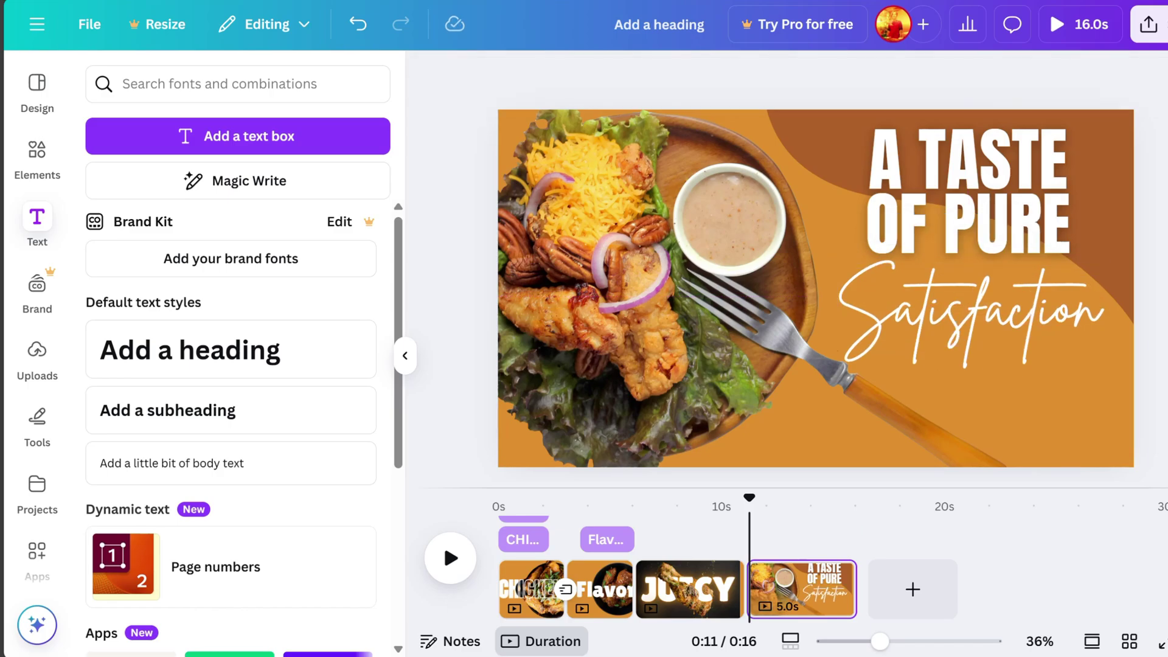
pyautogui.moveTo(749, 523); pyautogui.dragTo(673, 534)
# - Add a 1.5 s Circle Wipe between Flavorful and JUICY, and extend Flavorful to 3.0 s
pyautogui.click(672, 575)
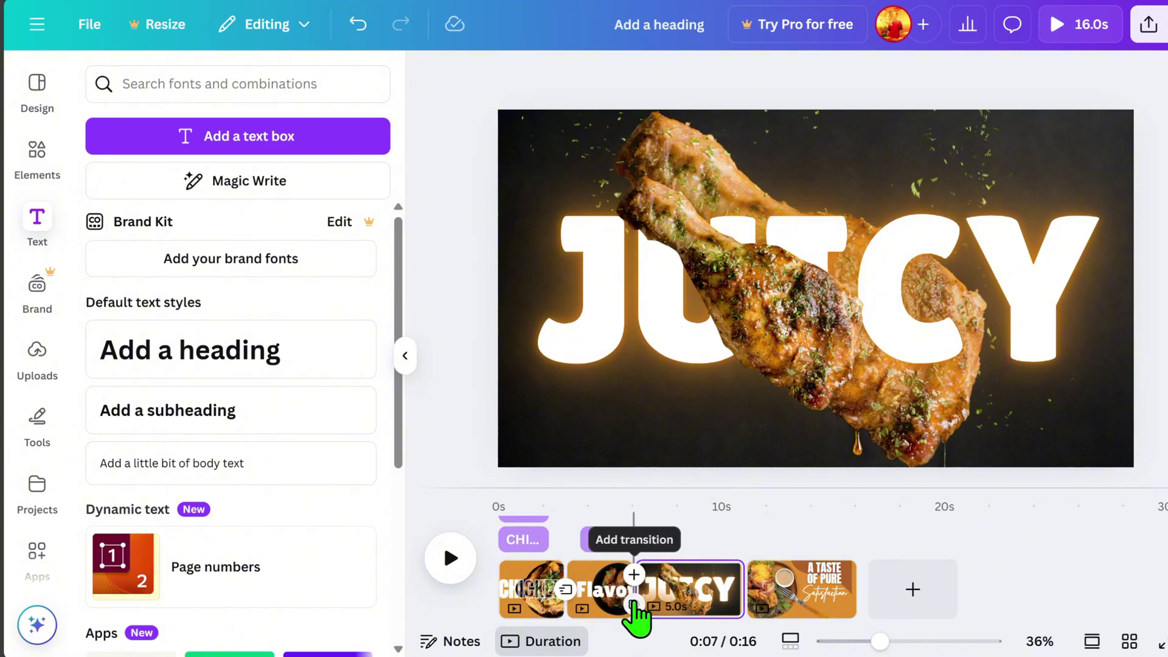
pyautogui.click(633, 604)
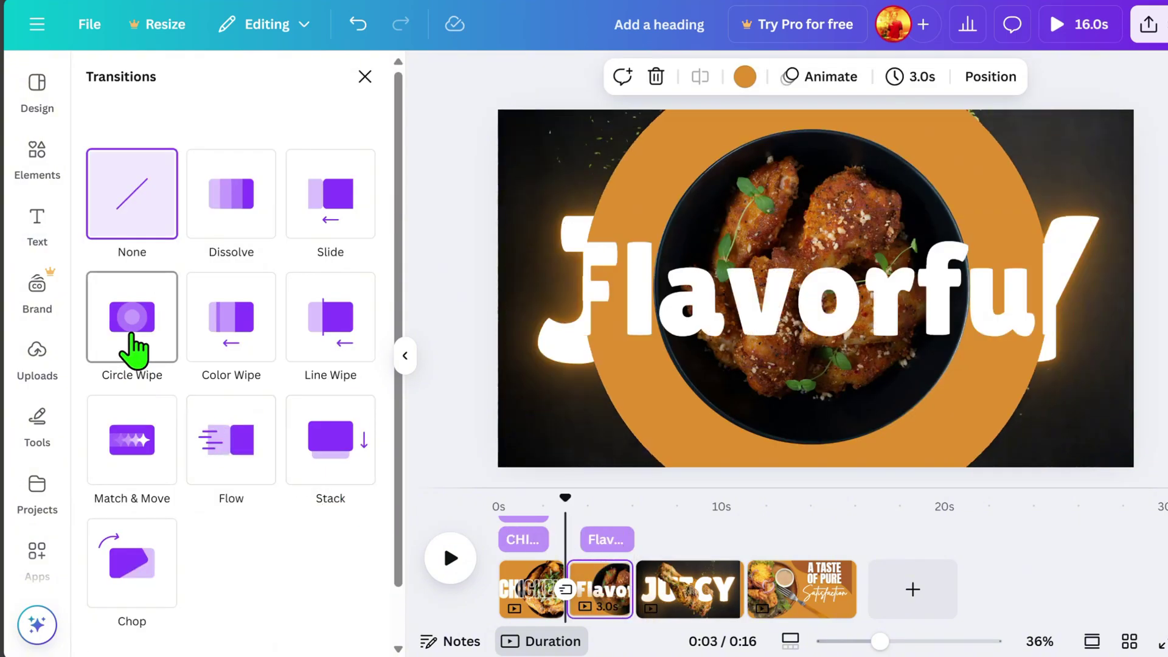
pyautogui.click(134, 347)
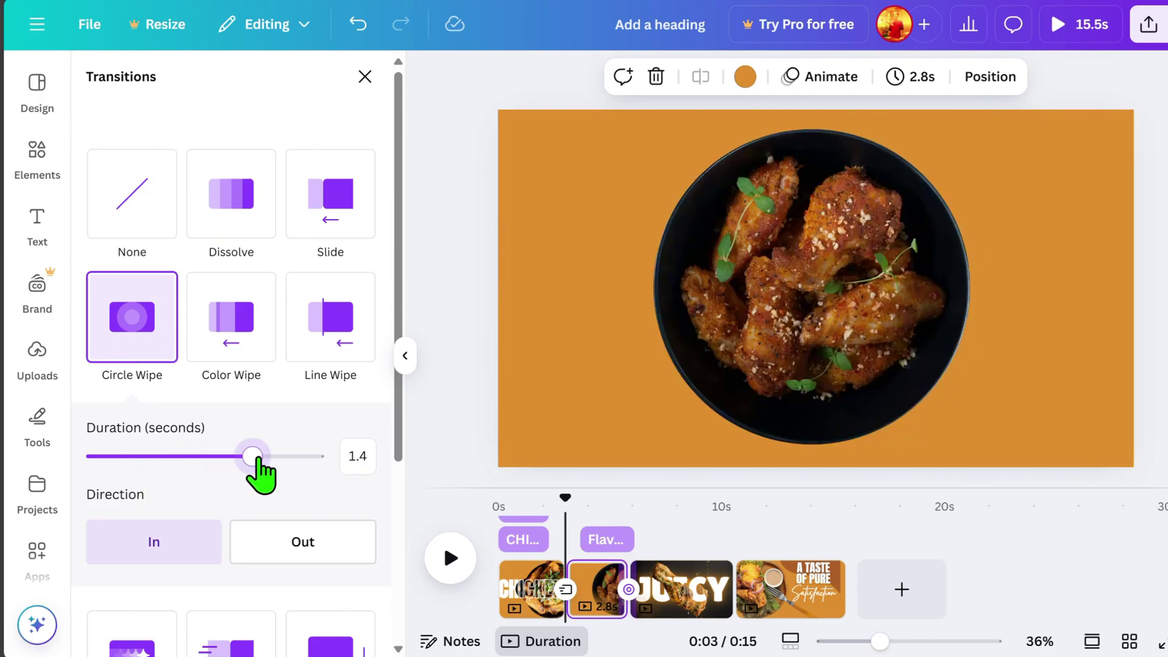
pyautogui.moveTo(252, 456); pyautogui.dragTo(264, 457)
pyautogui.moveTo(565, 500); pyautogui.dragTo(587, 512)
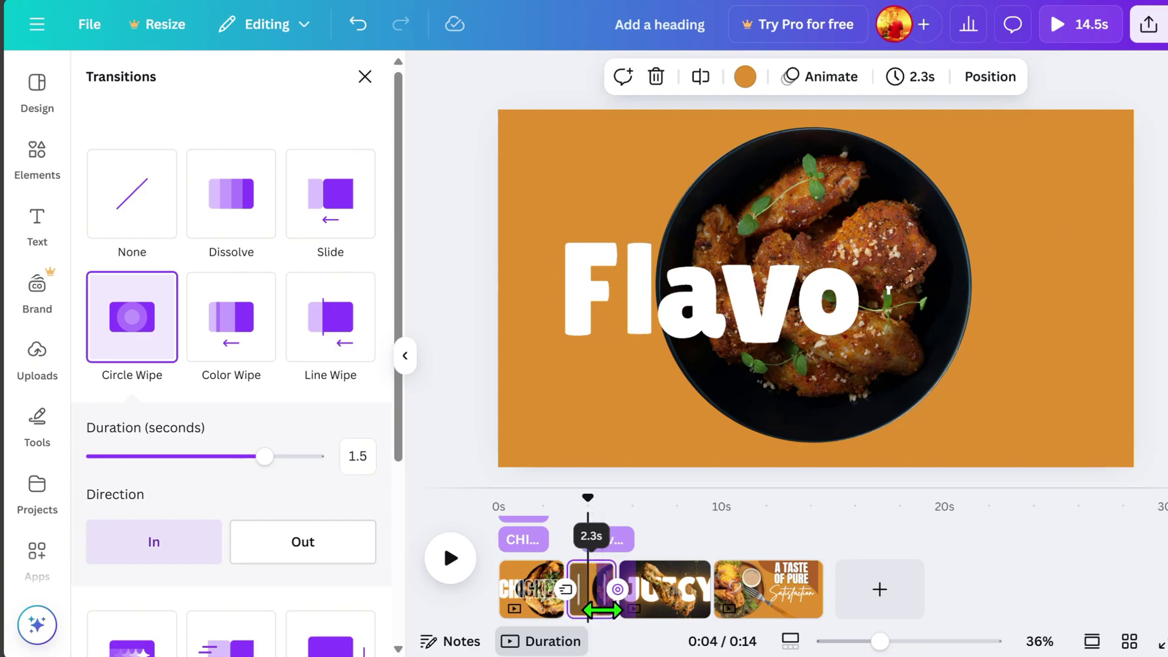
pyautogui.moveTo(604, 609); pyautogui.dragTo(619, 610)
pyautogui.moveTo(625, 493); pyautogui.dragTo(719, 530)
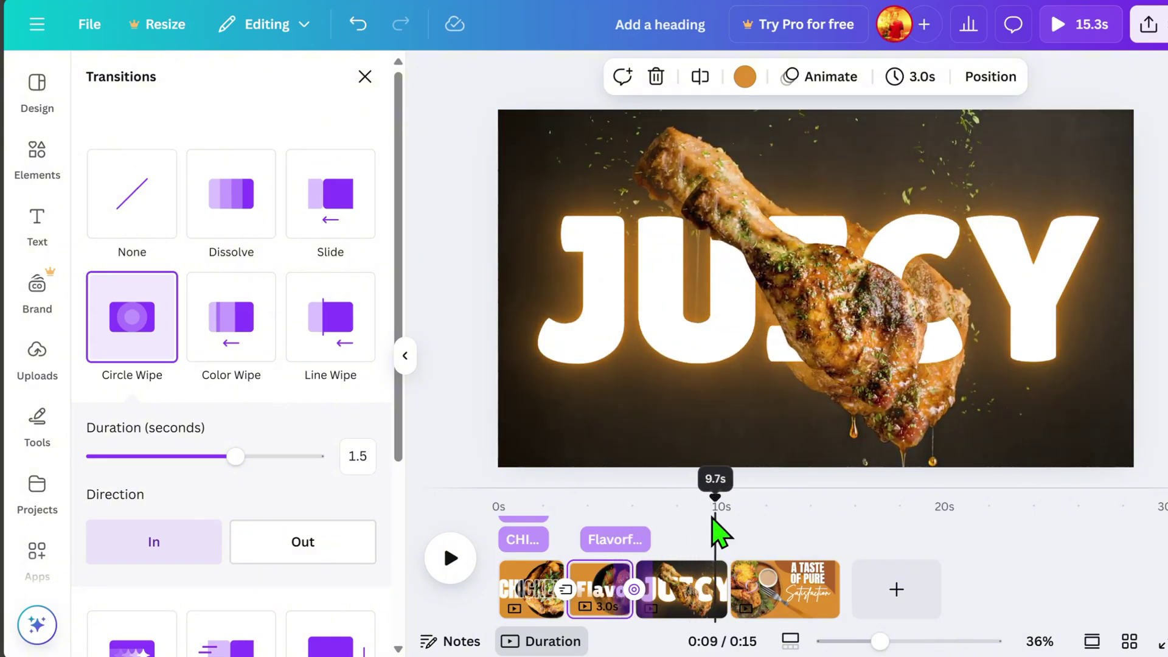
# - Add a Flow transition after the JUICY page
pyautogui.click(729, 617)
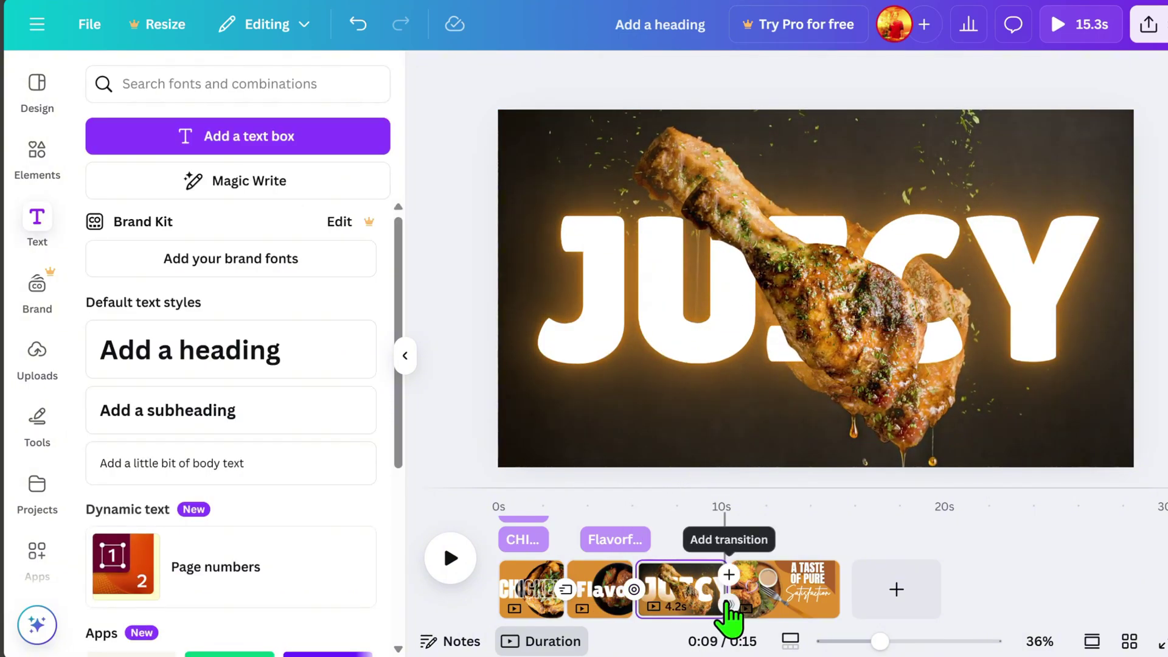
pyautogui.click(730, 605)
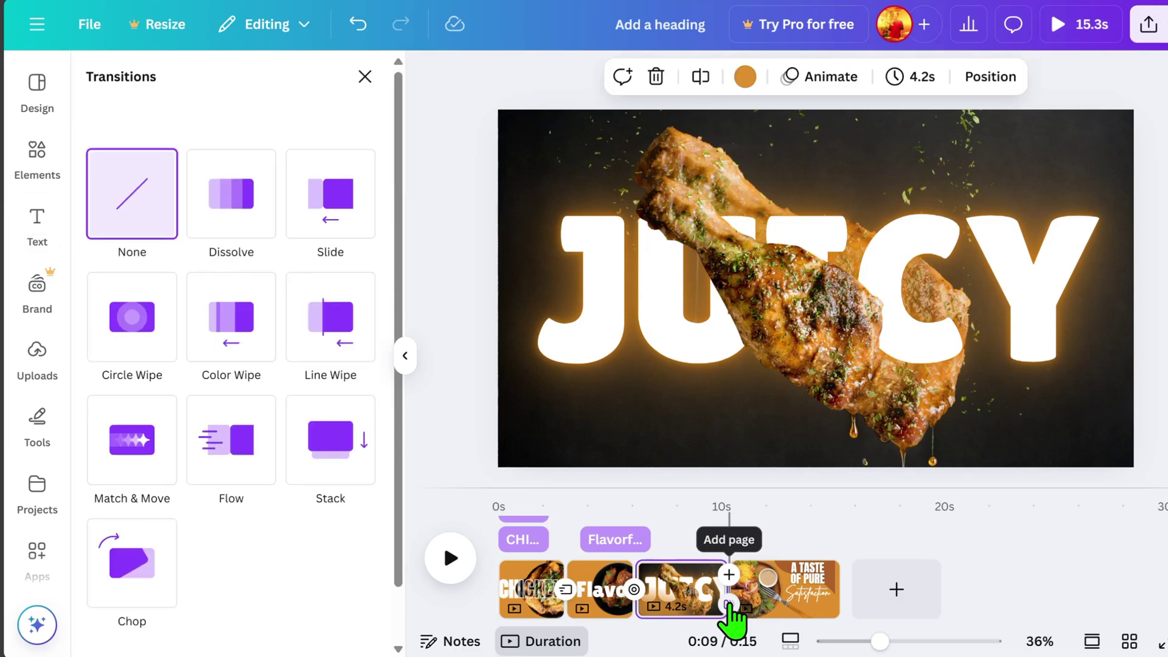
pyautogui.click(231, 448)
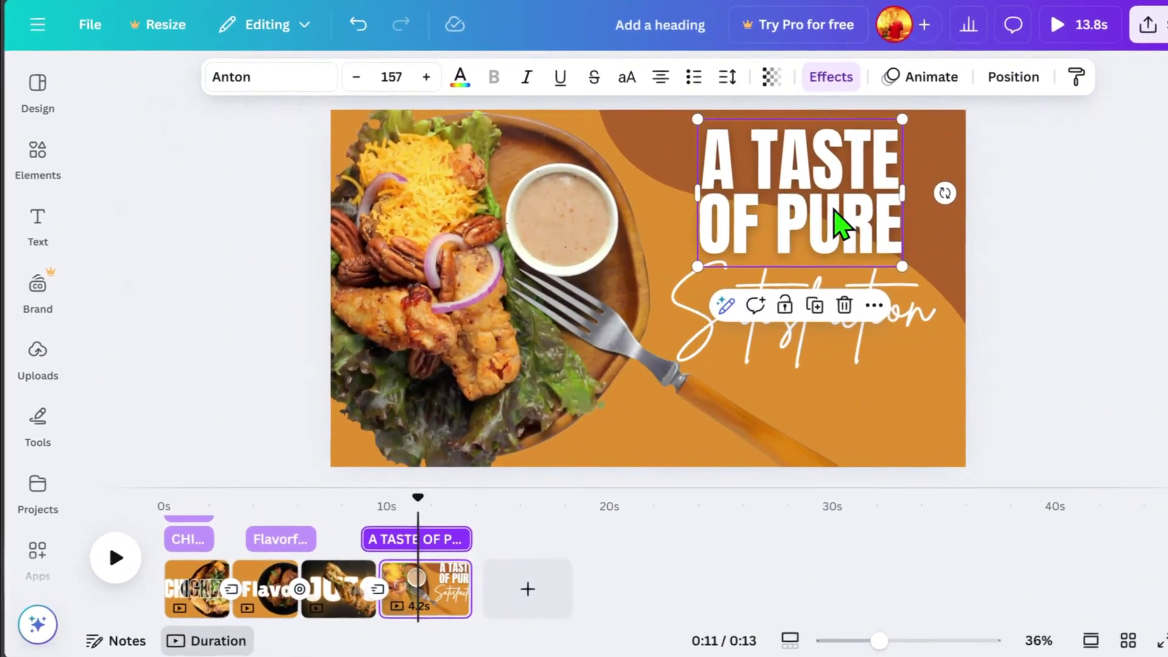
# - Animate the A TASTE OF PURE heading with Ascend and Satisfaction with Typewriter
pyautogui.click(917, 82)
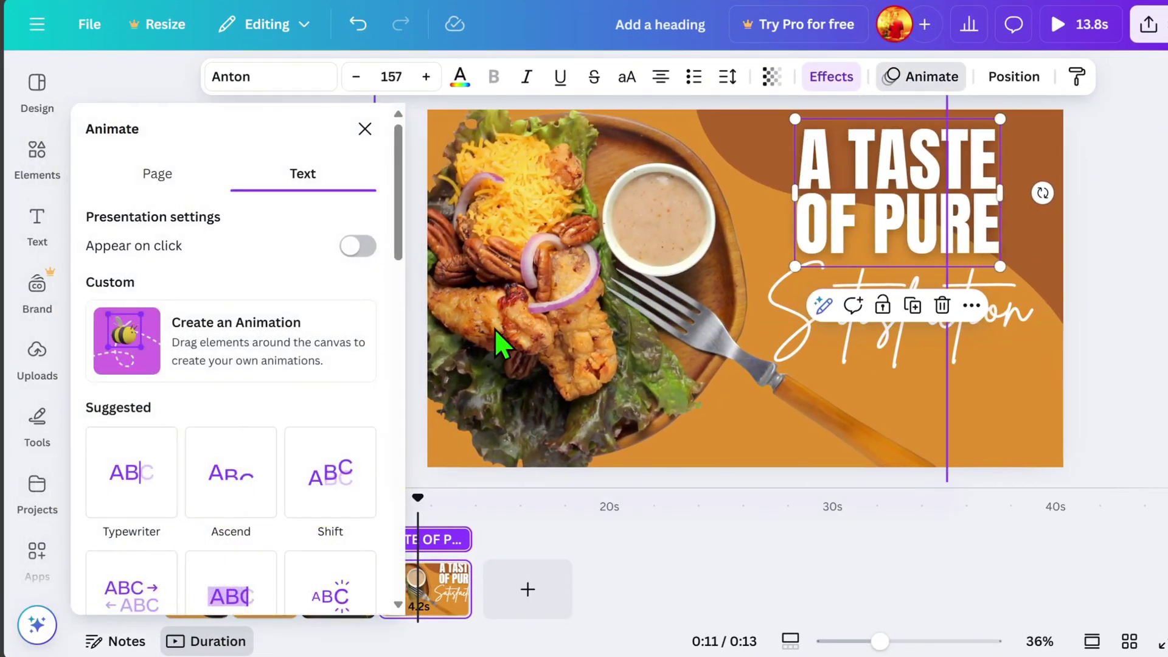
pyautogui.scroll(-3, 326, 495)
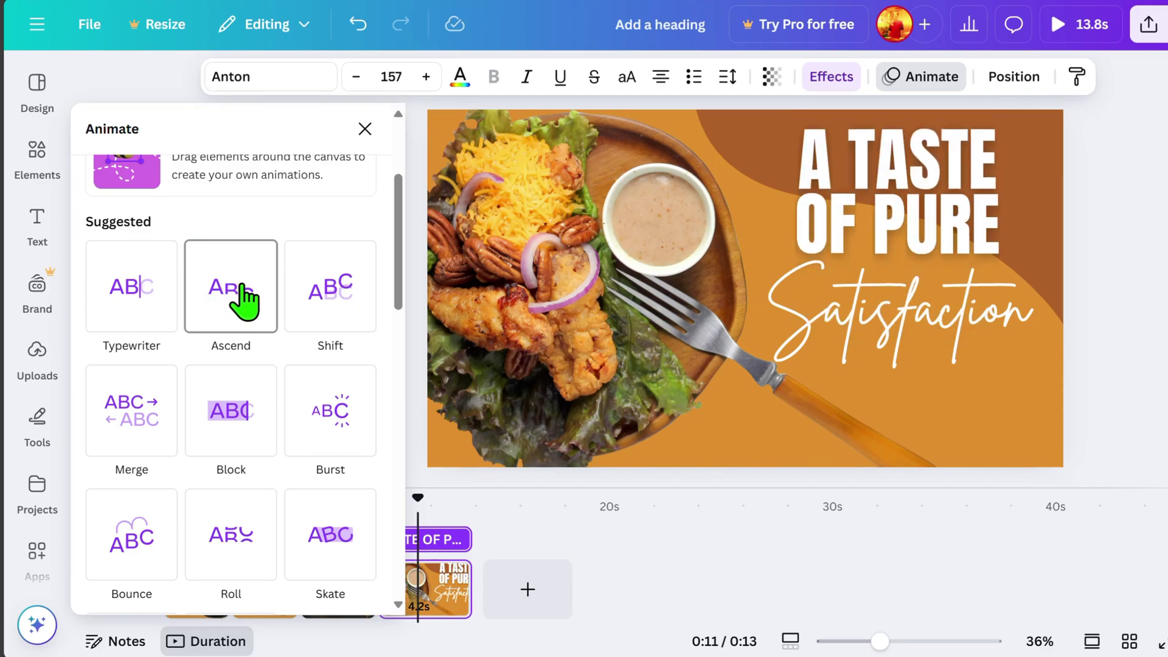
pyautogui.click(243, 298)
pyautogui.click(868, 352)
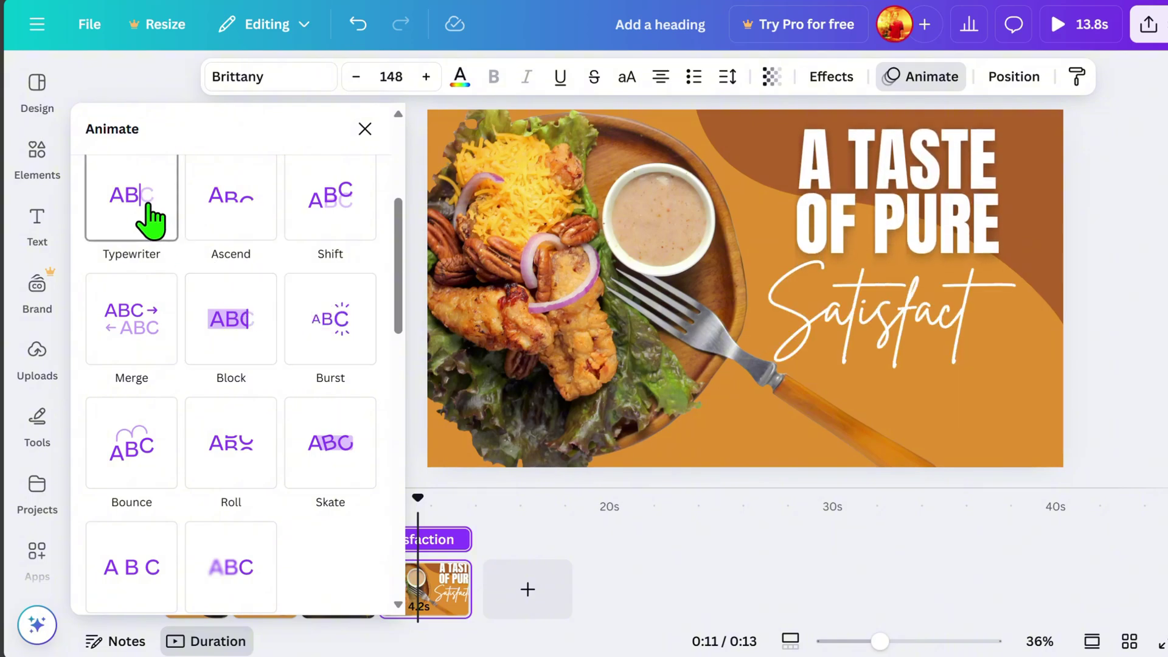
pyautogui.click(150, 222)
# - Delay the heading and Satisfaction so both appear later on the page
pyautogui.click(435, 563)
pyautogui.moveTo(371, 567); pyautogui.dragTo(397, 533)
pyautogui.click(707, 346)
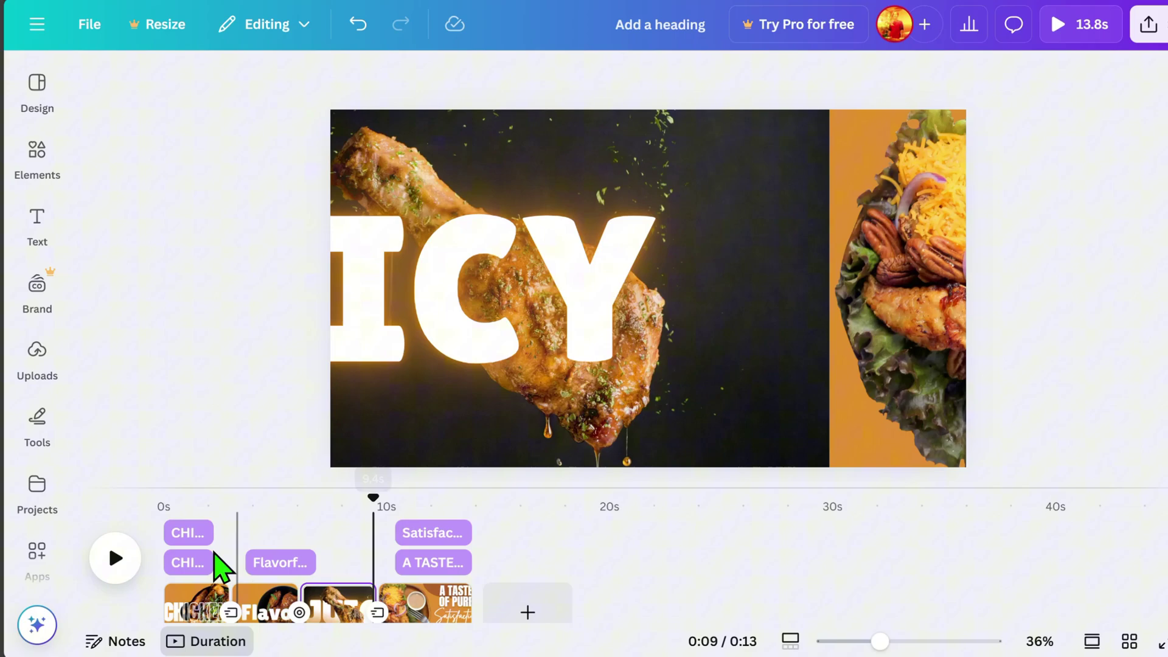
# - Preview page 4 and shift both texts to appear slightly earlier
pyautogui.click(115, 556)
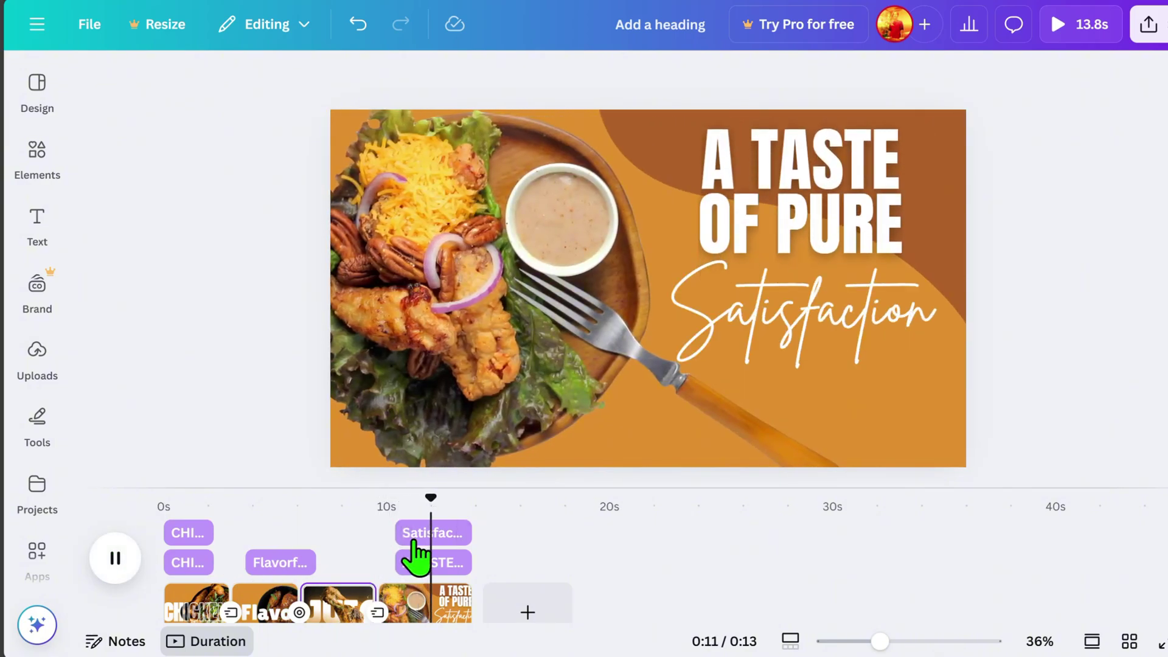
pyautogui.click(414, 562)
pyautogui.moveTo(402, 566); pyautogui.dragTo(367, 497)
pyautogui.click(115, 558)
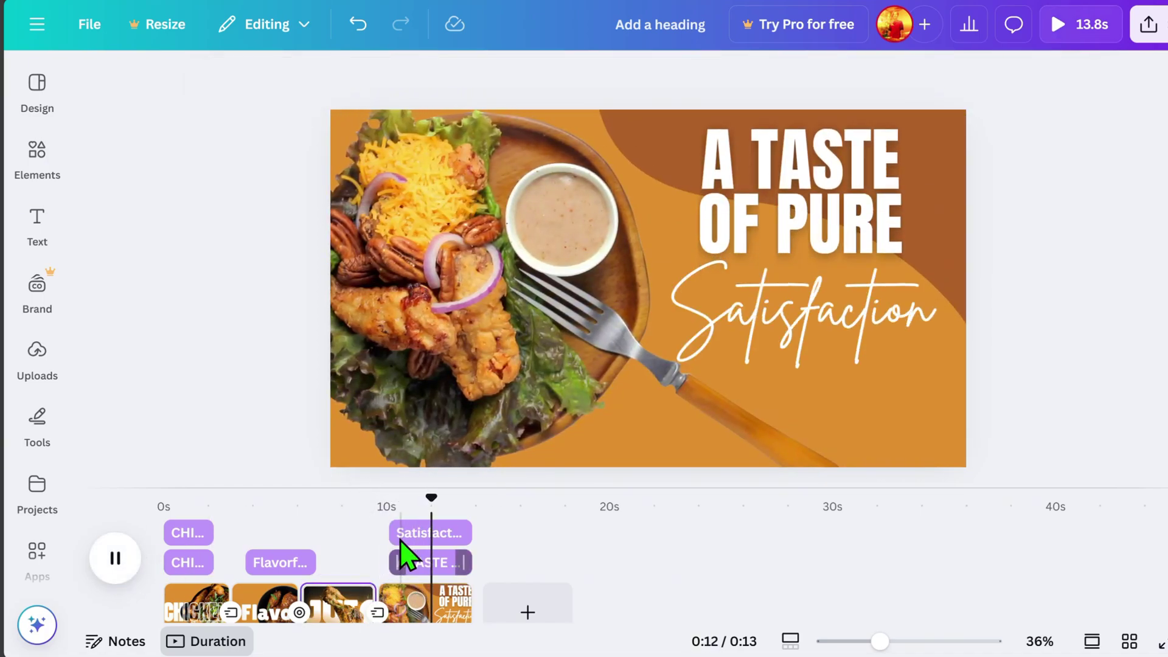
# - Delay Satisfaction until just after the heading, replaying page 4 to check the timing
pyautogui.click(427, 534)
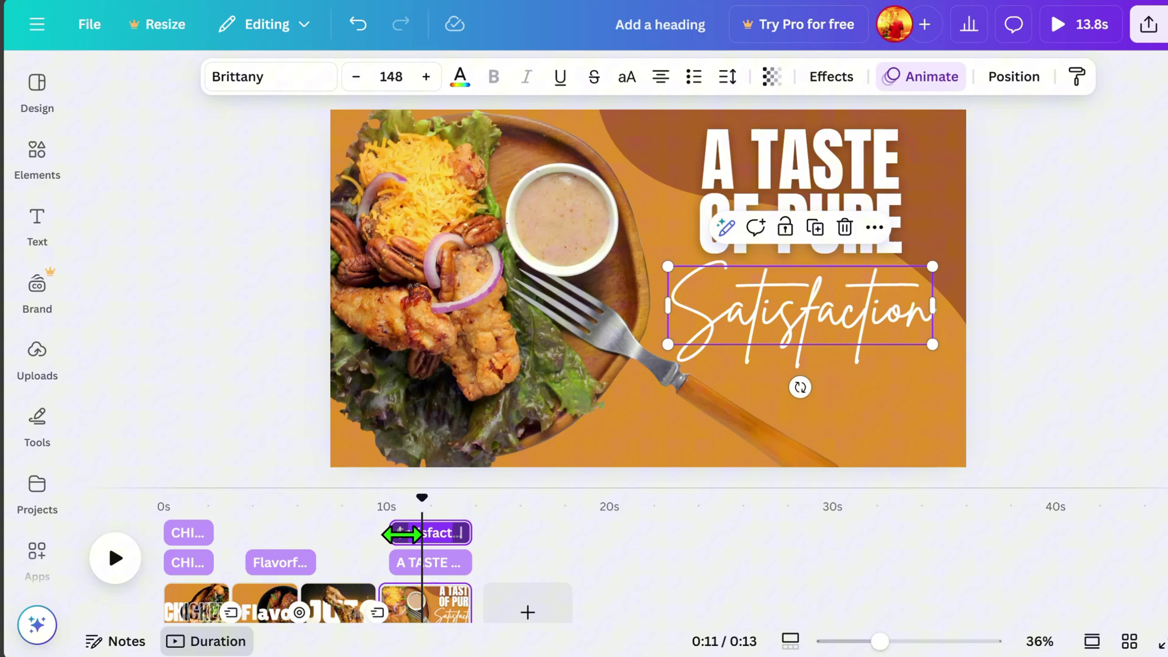
pyautogui.moveTo(402, 534); pyautogui.dragTo(418, 533)
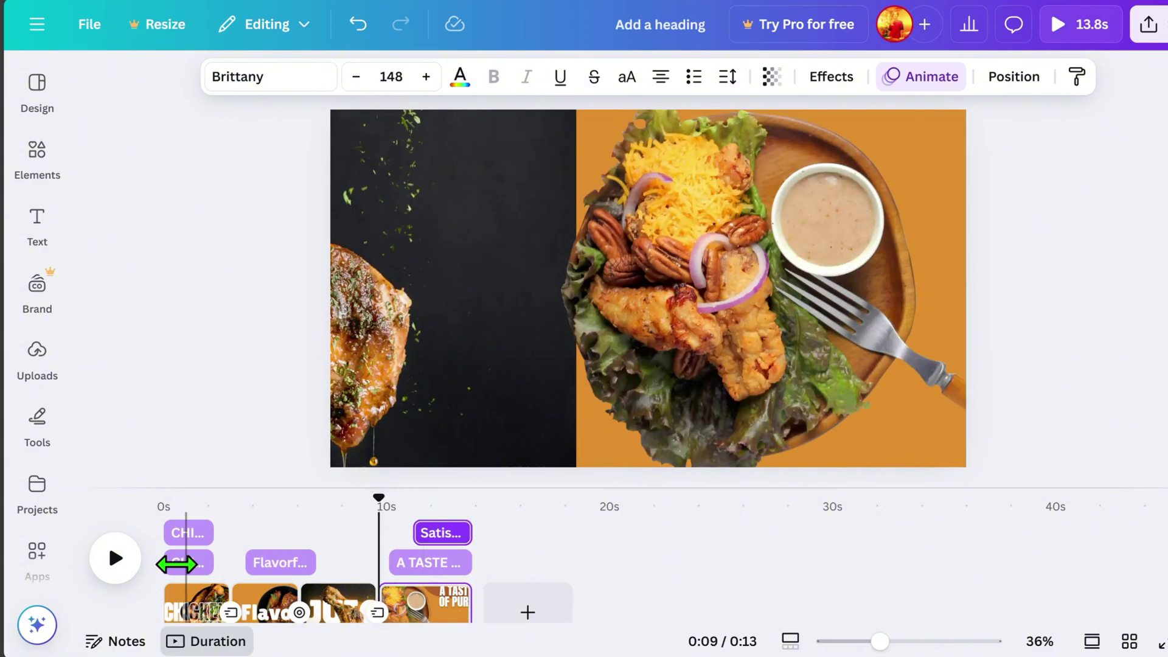
pyautogui.click(115, 563)
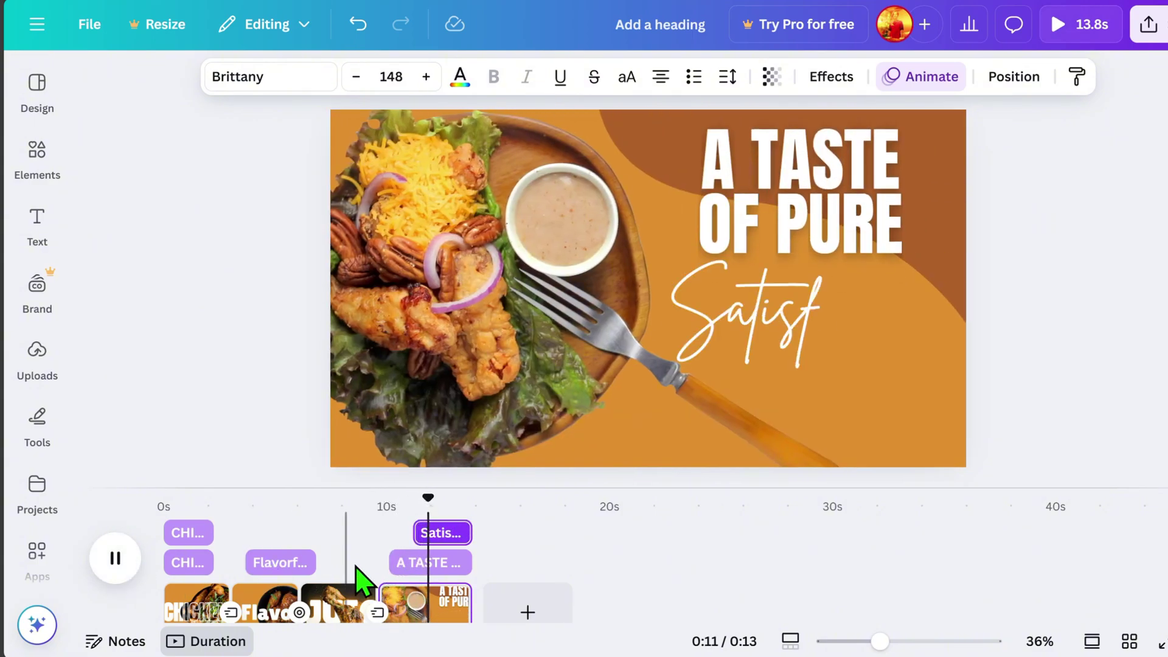
pyautogui.moveTo(416, 533); pyautogui.dragTo(406, 533)
pyautogui.moveTo(449, 499); pyautogui.dragTo(412, 503)
pyautogui.click(115, 555)
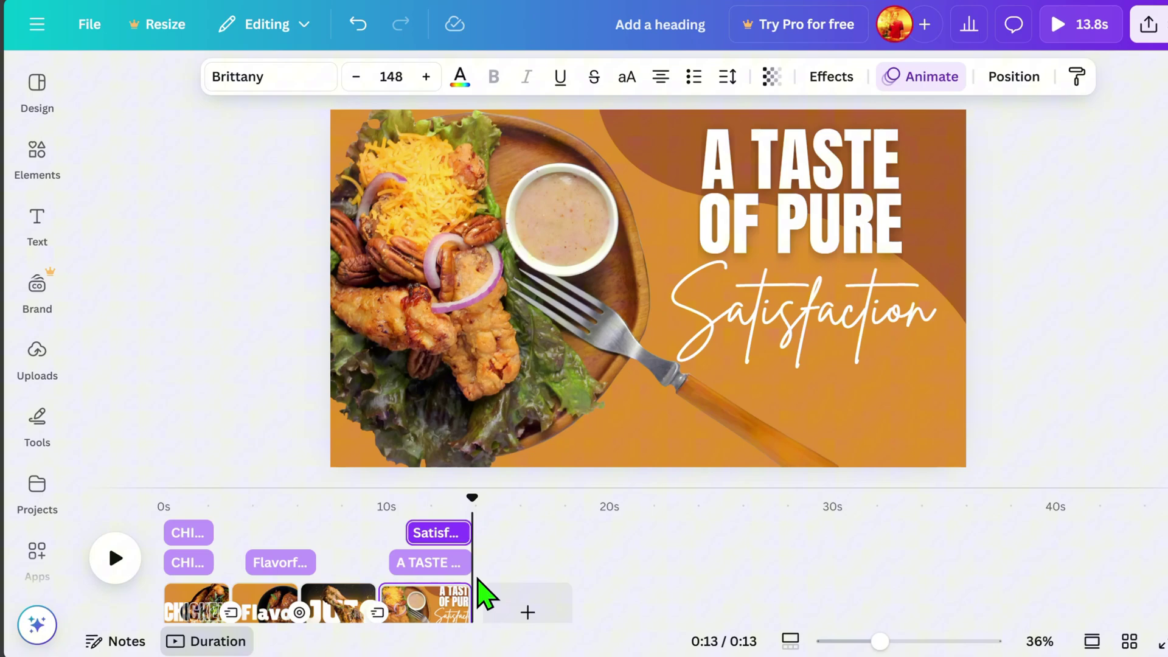
# - Move the fried-chicken photo to the top layer, above Satisfaction and A TASTE OF PURE
pyautogui.click(492, 298)
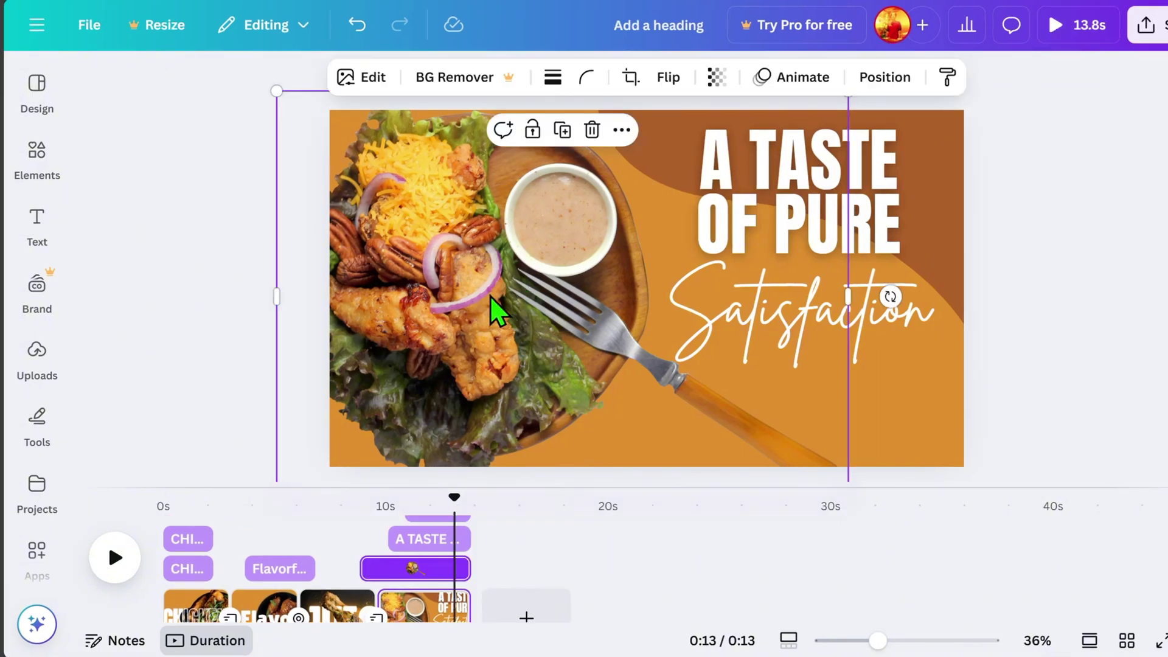
pyautogui.click(873, 90)
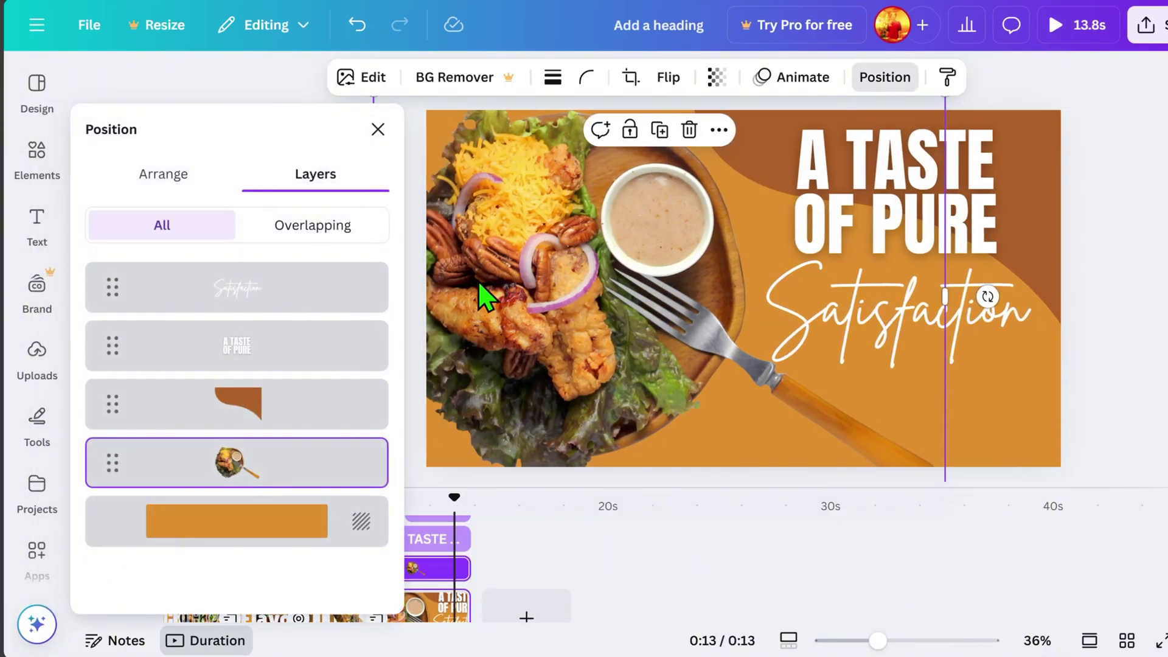
pyautogui.moveTo(224, 473); pyautogui.dragTo(268, 284)
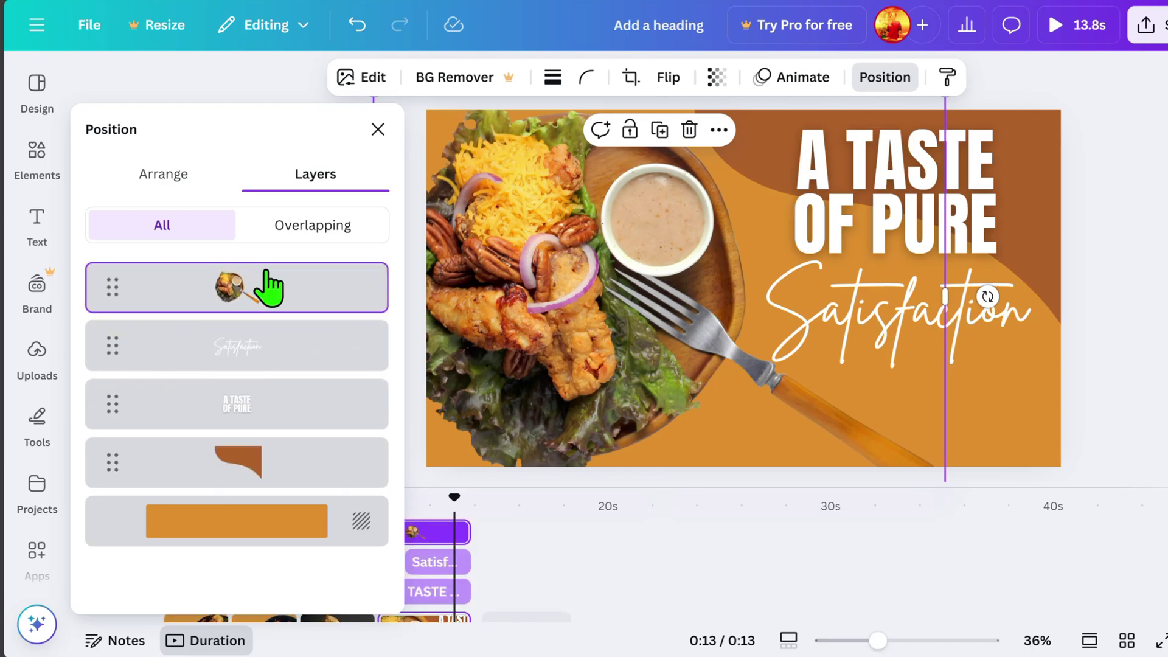
pyautogui.click(378, 129)
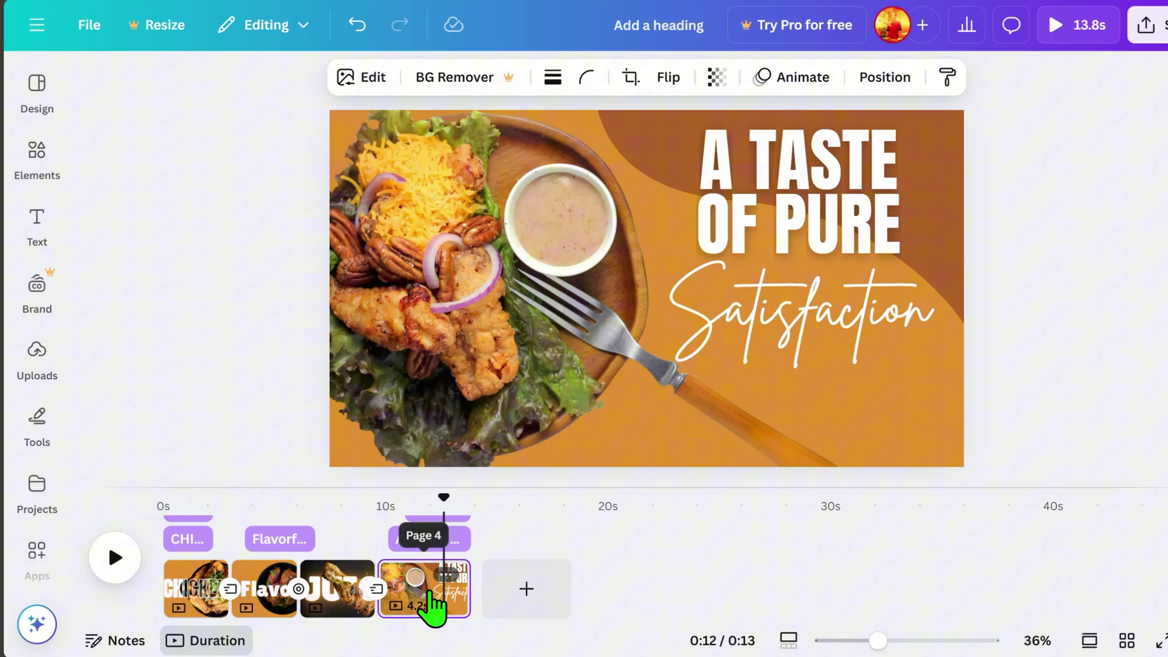
# - Duplicate page 4 to create page 5
pyautogui.rightClick(433, 607)
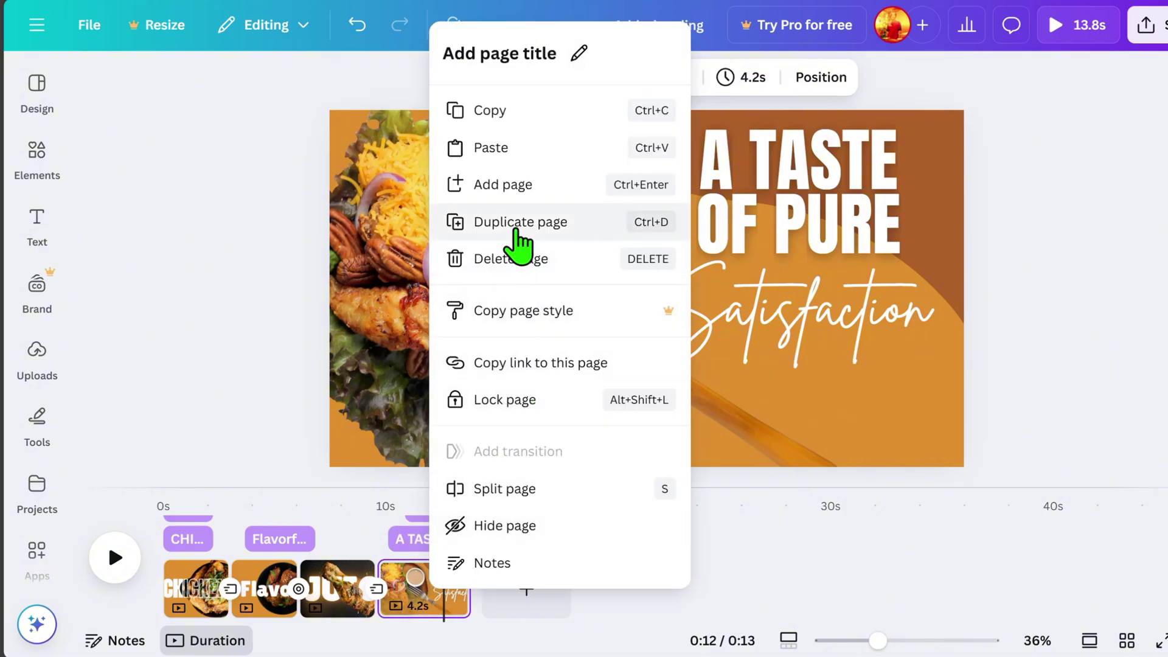
pyautogui.click(517, 225)
pyautogui.click(535, 602)
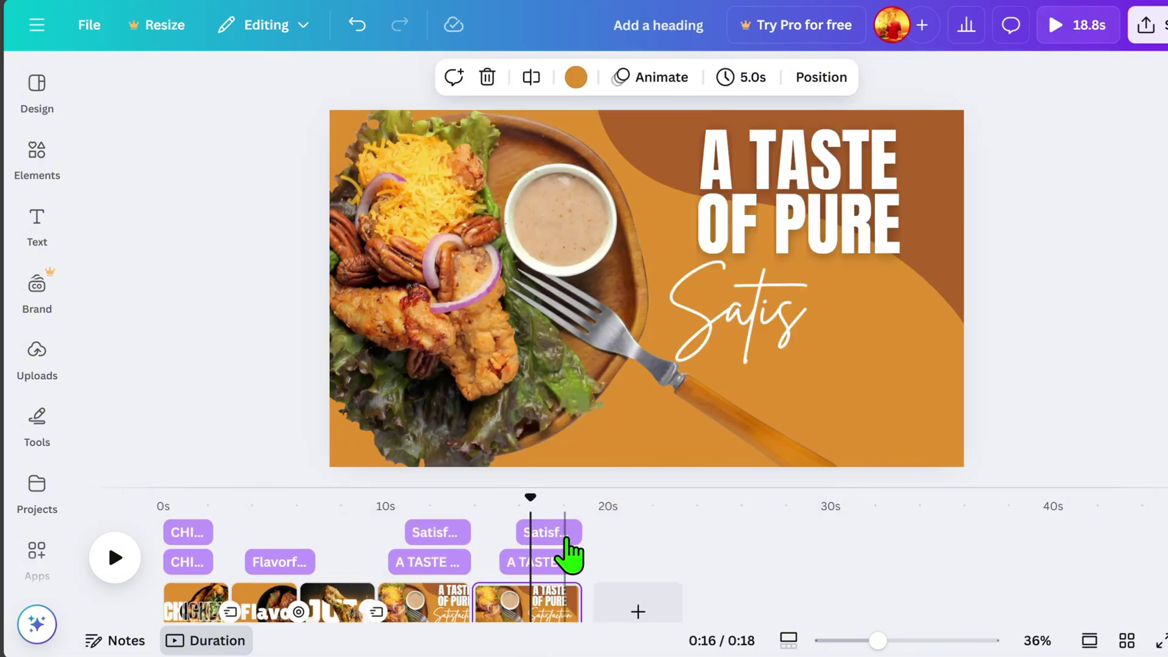
# - Remove the Ascend and Typewriter animations on page 5 and shift the food photo right
pyautogui.click(537, 566)
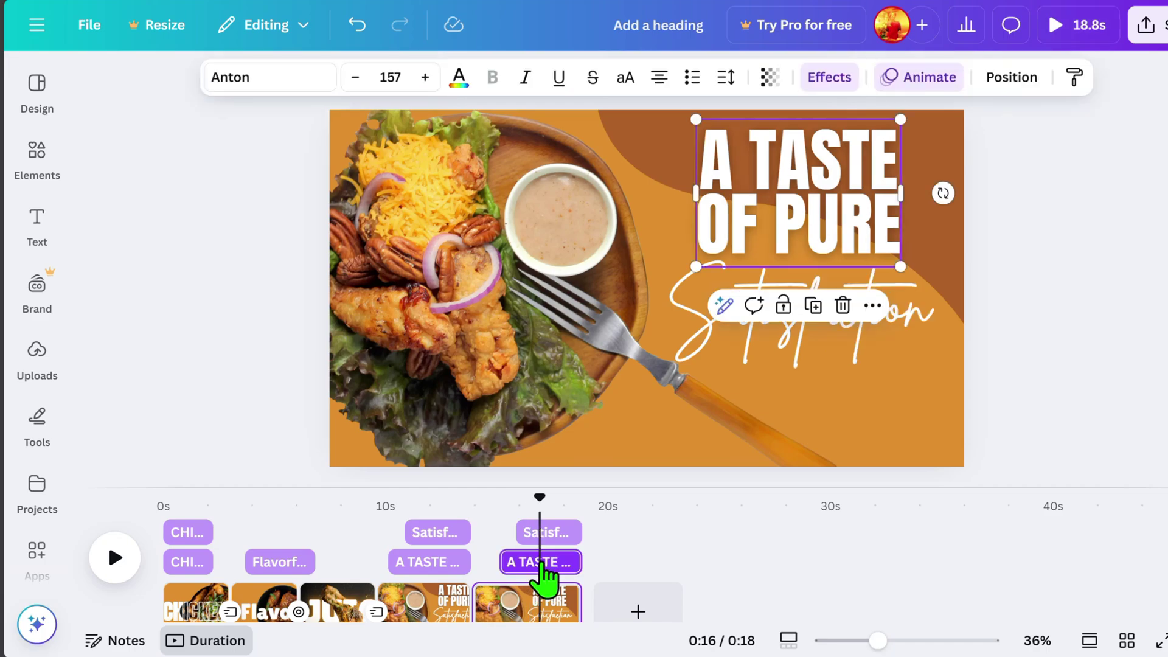
pyautogui.click(918, 90)
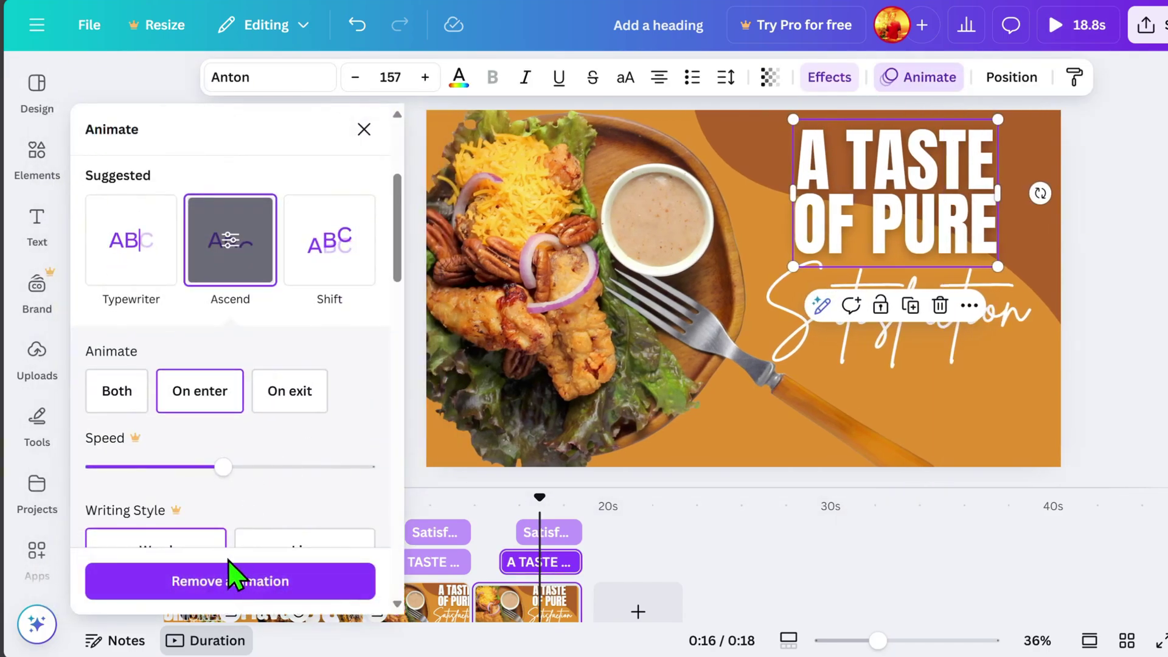
pyautogui.click(231, 569)
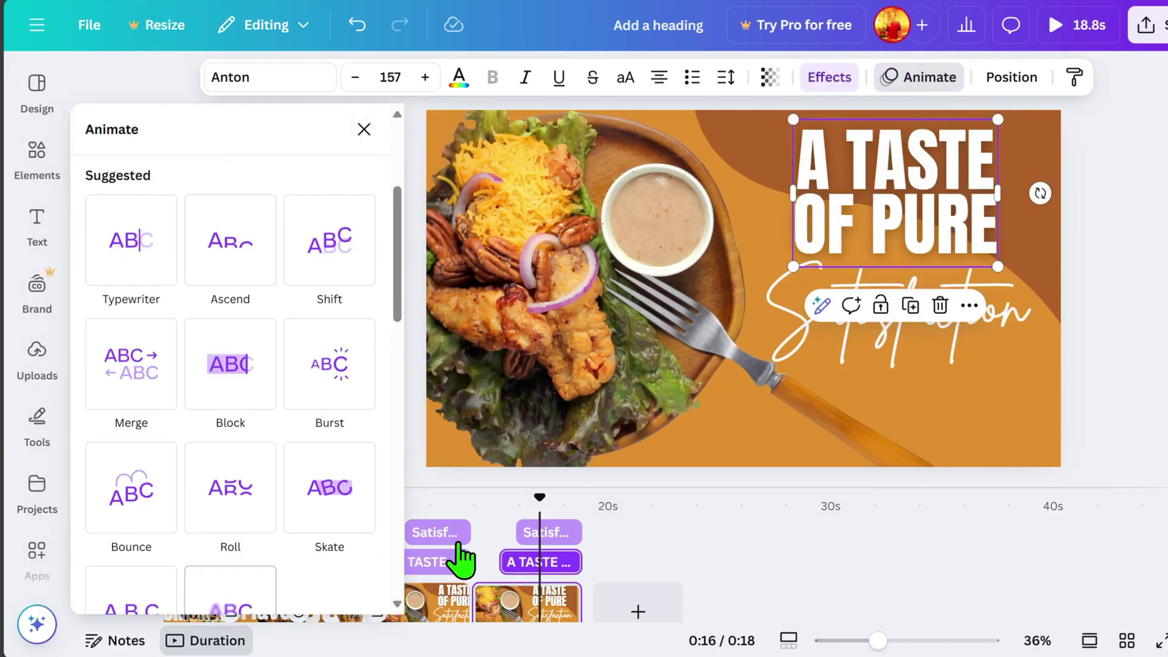
pyautogui.click(546, 535)
pyautogui.click(304, 584)
pyautogui.click(535, 599)
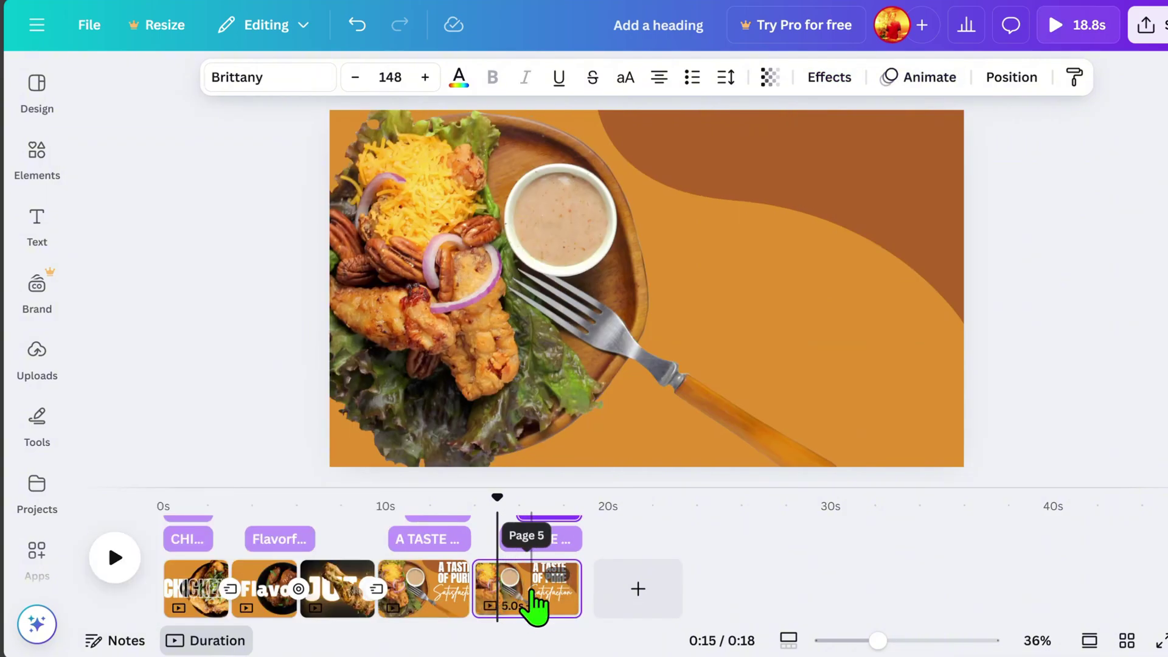
pyautogui.click(464, 396)
pyautogui.moveTo(444, 404); pyautogui.dragTo(760, 378)
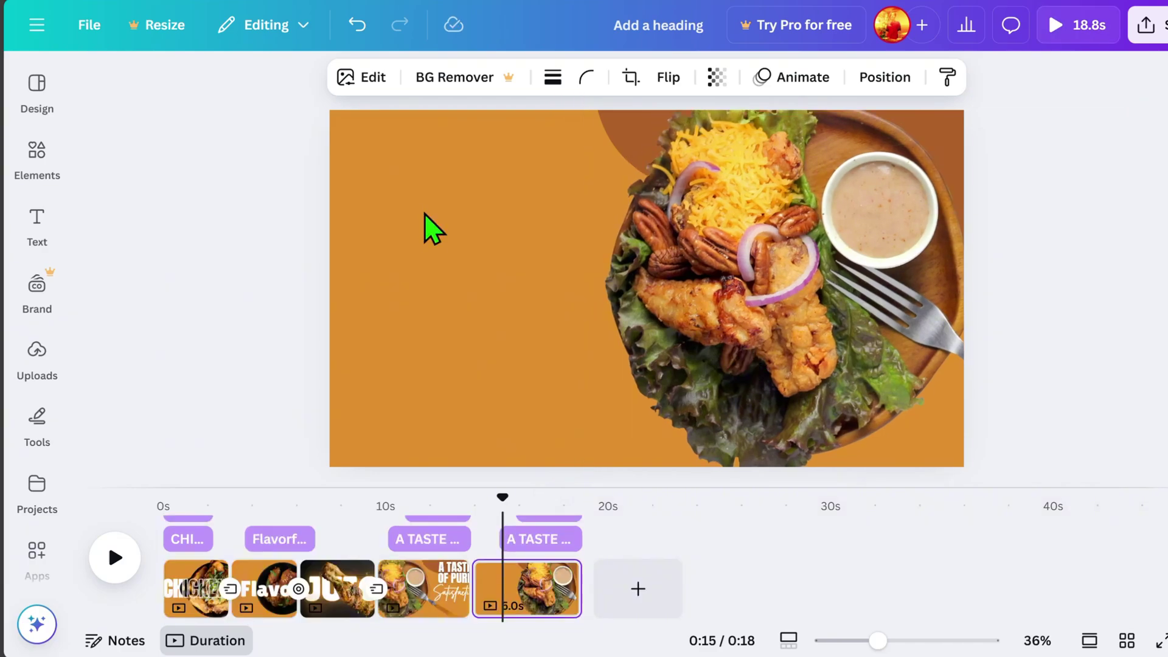
# - Add an 'ORDER NOW!' heading, enlarged and placed over the orange left area
pyautogui.click(37, 222)
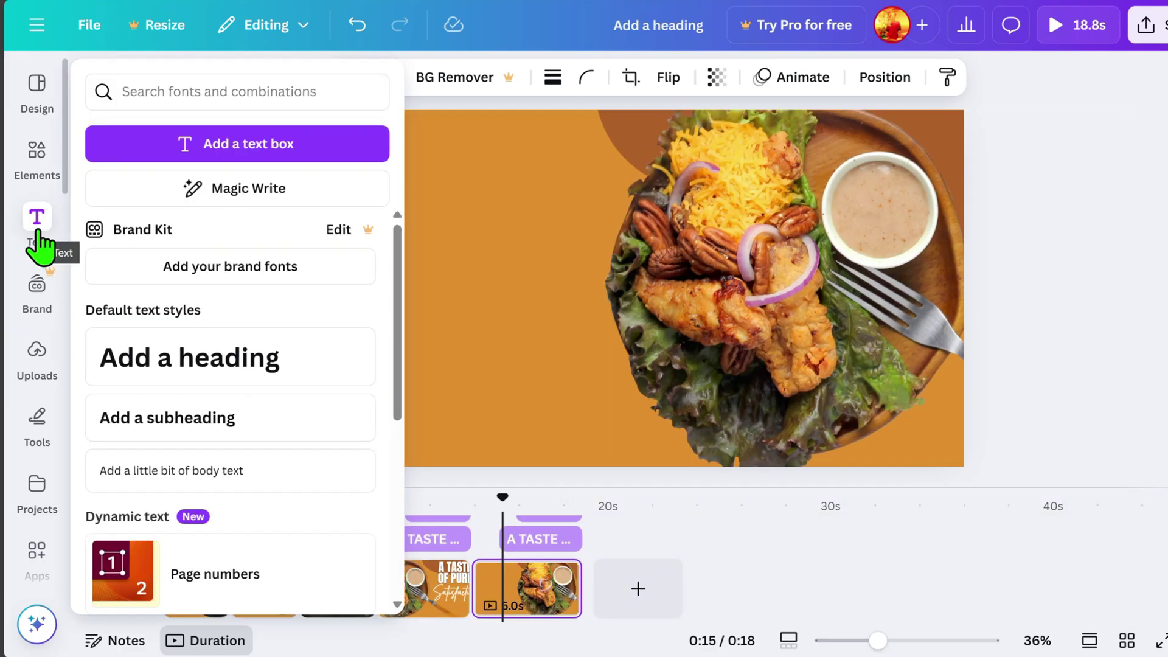
pyautogui.click(140, 359)
pyautogui.write('O')
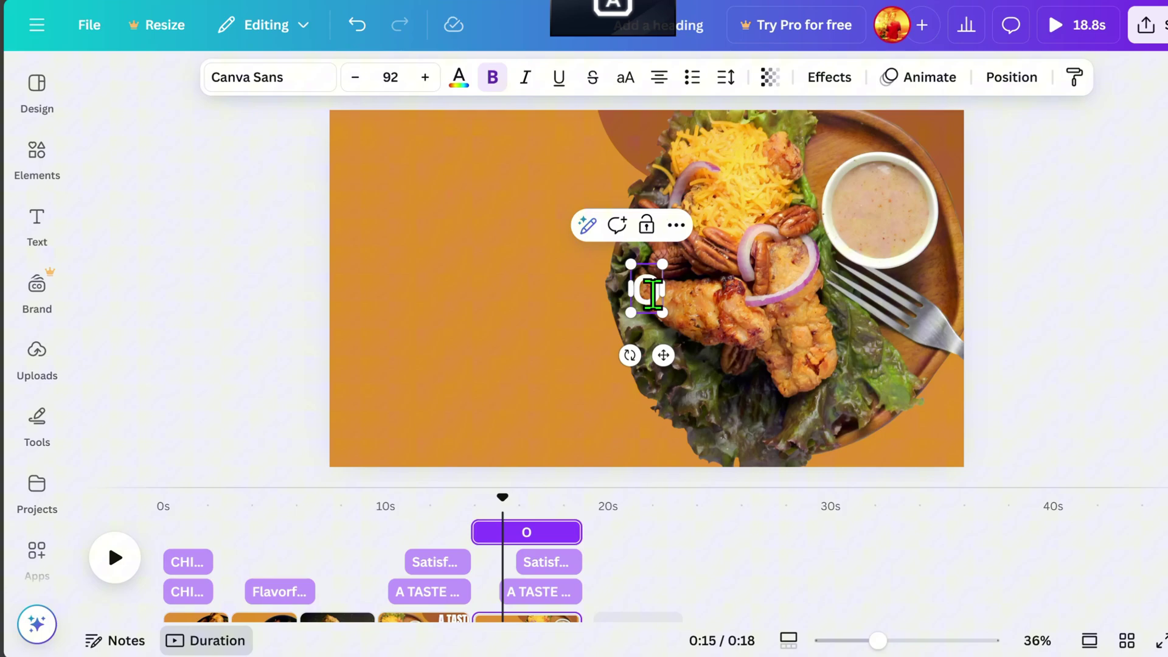
pyautogui.write('RDER NO')
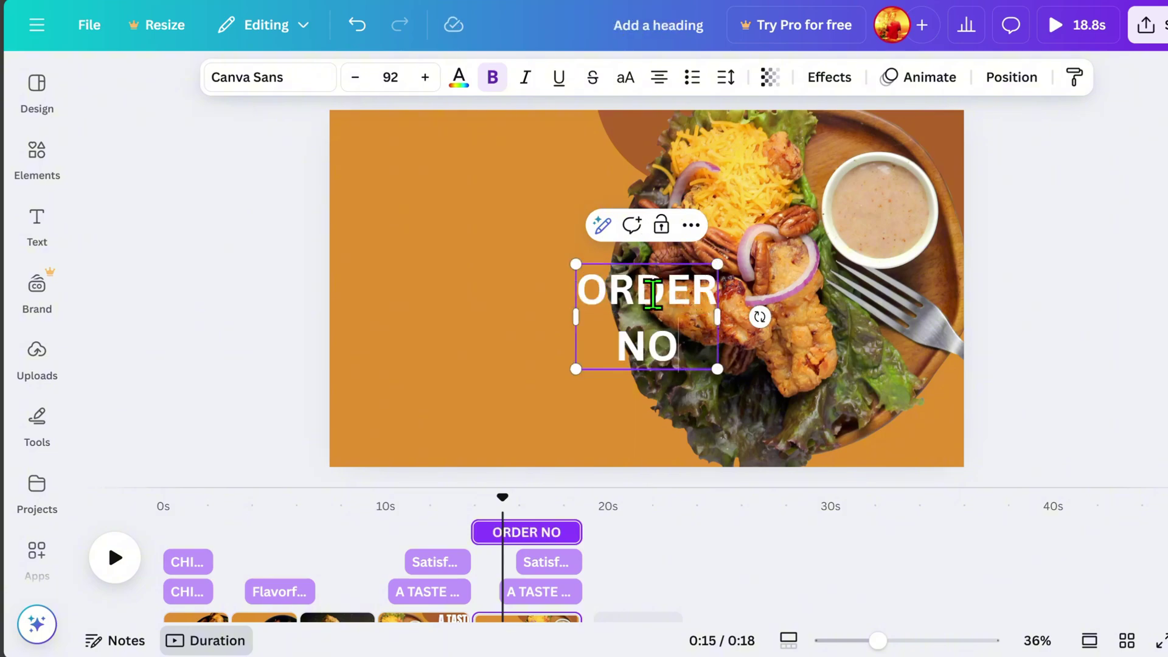
pyautogui.write('W!')
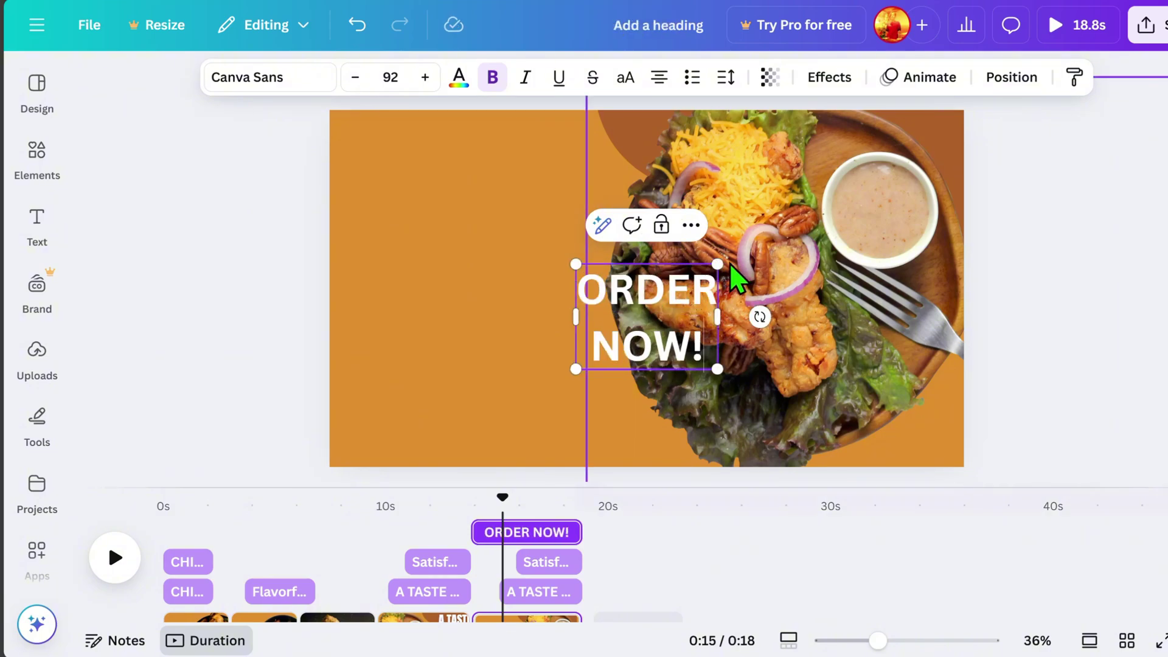
pyautogui.moveTo(718, 264); pyautogui.dragTo(889, 139)
pyautogui.moveTo(839, 216); pyautogui.dragTo(584, 250)
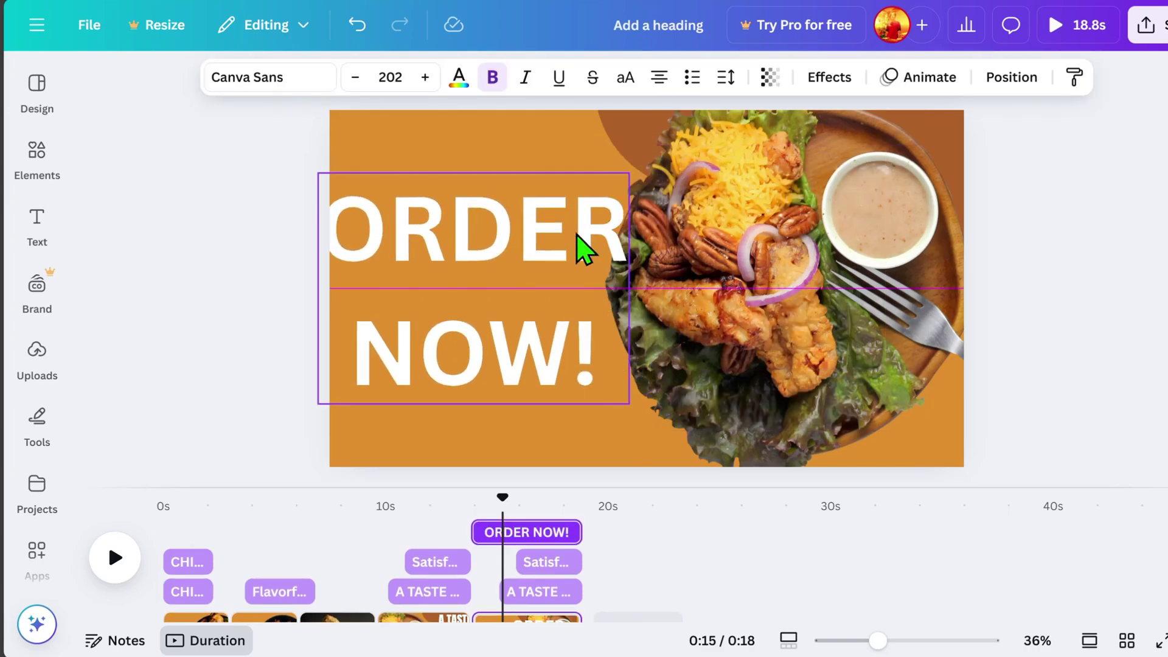
# - Set the heading to Anton with tighter line spacing and enlarge it to size 245
pyautogui.click(267, 79)
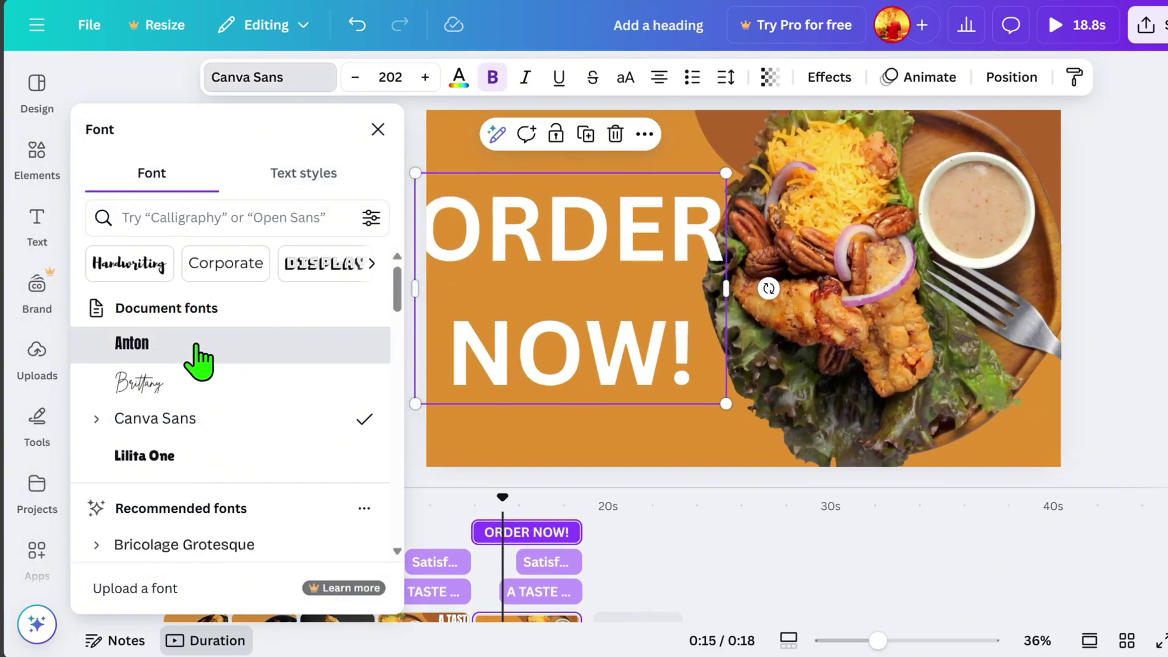
pyautogui.click(198, 347)
pyautogui.click(726, 76)
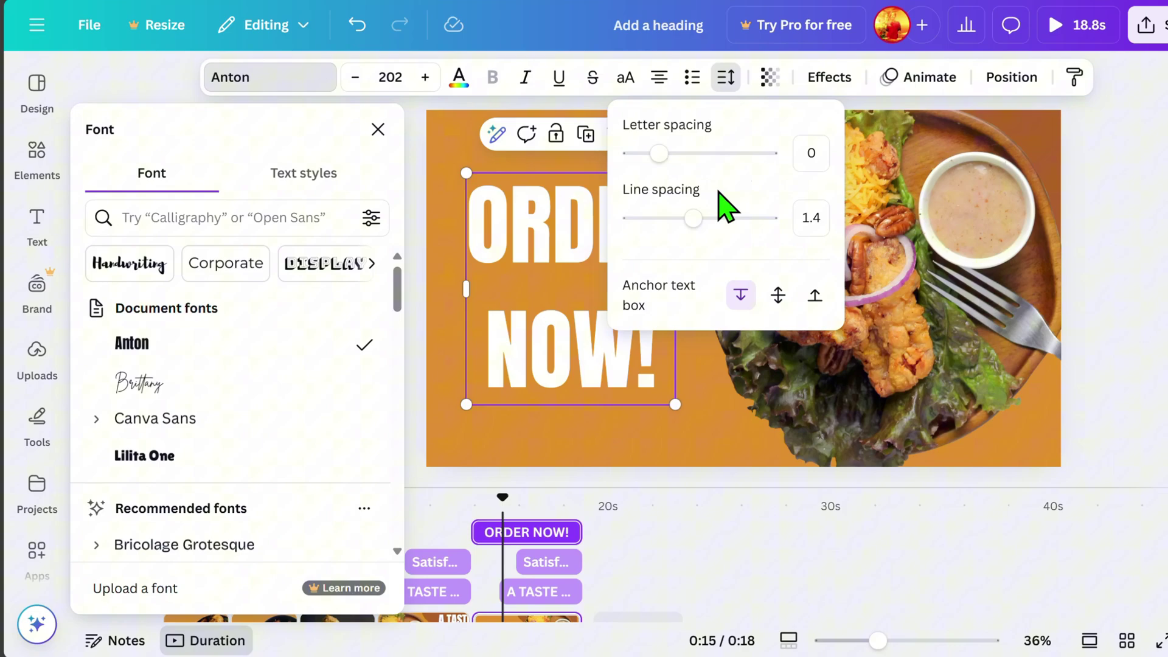
pyautogui.moveTo(692, 218); pyautogui.dragTo(663, 221)
pyautogui.click(1145, 269)
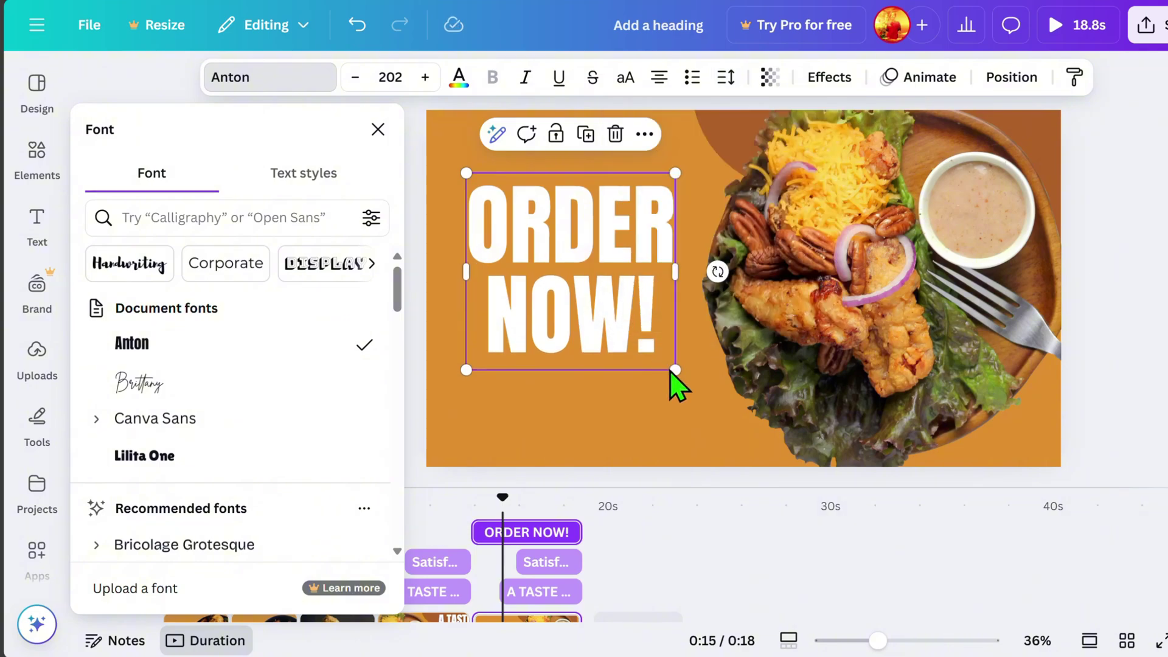
pyautogui.moveTo(675, 370); pyautogui.dragTo(585, 317)
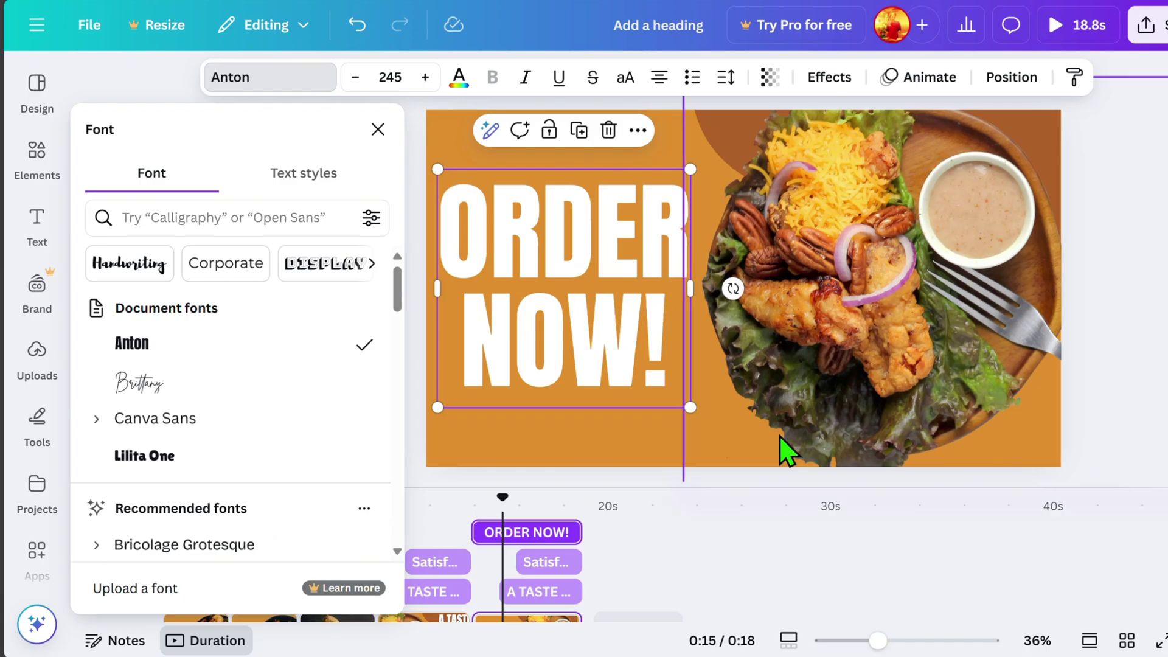
# - Add a square shape and stretch it into a wide brown band under NOW!
pyautogui.click(36, 152)
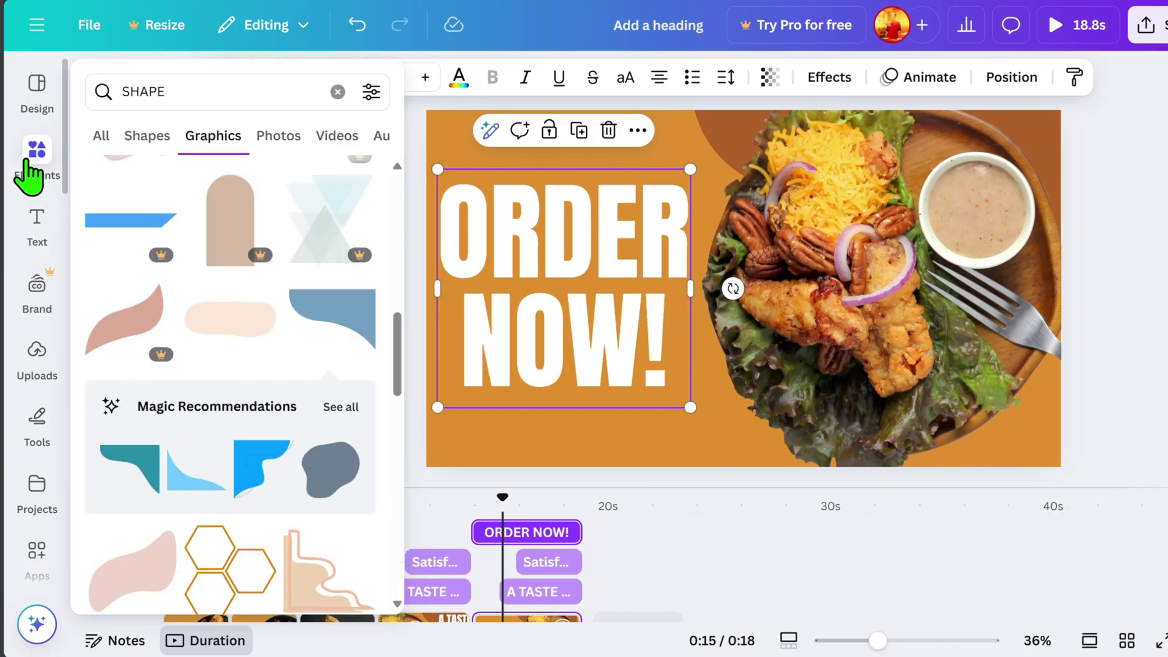
pyautogui.click(139, 130)
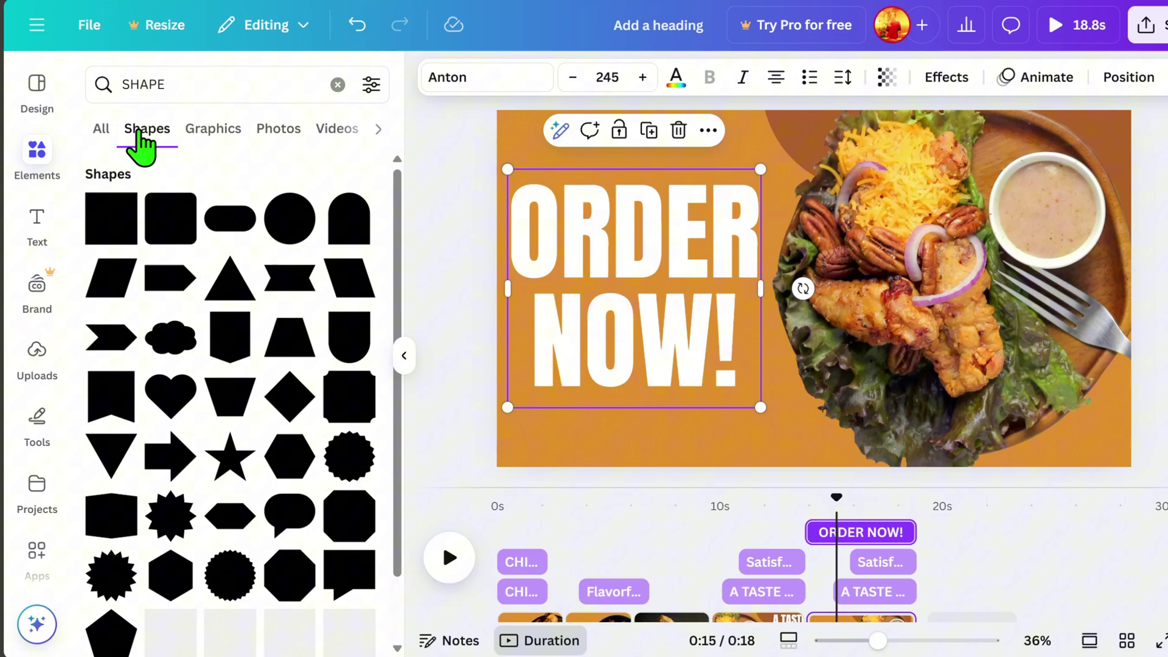
pyautogui.click(110, 228)
pyautogui.moveTo(868, 286); pyautogui.dragTo(720, 320)
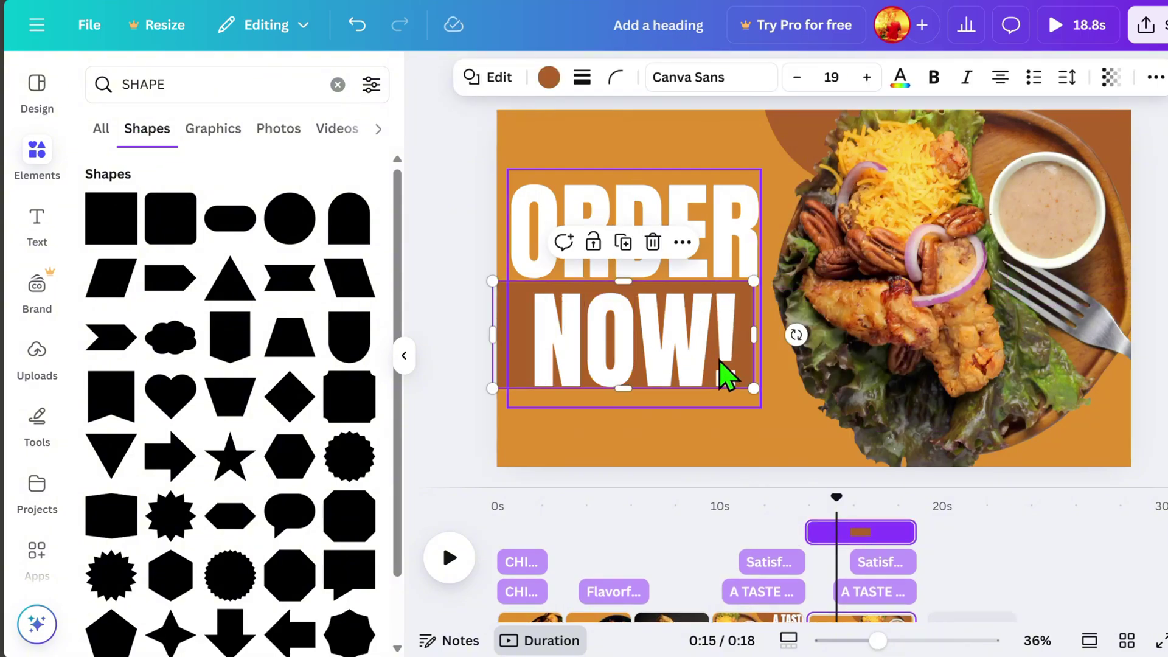
pyautogui.moveTo(753, 336); pyautogui.dragTo(923, 326)
# - Align the band to the page's left edge and send it behind the text and photo
pyautogui.rightClick(878, 343)
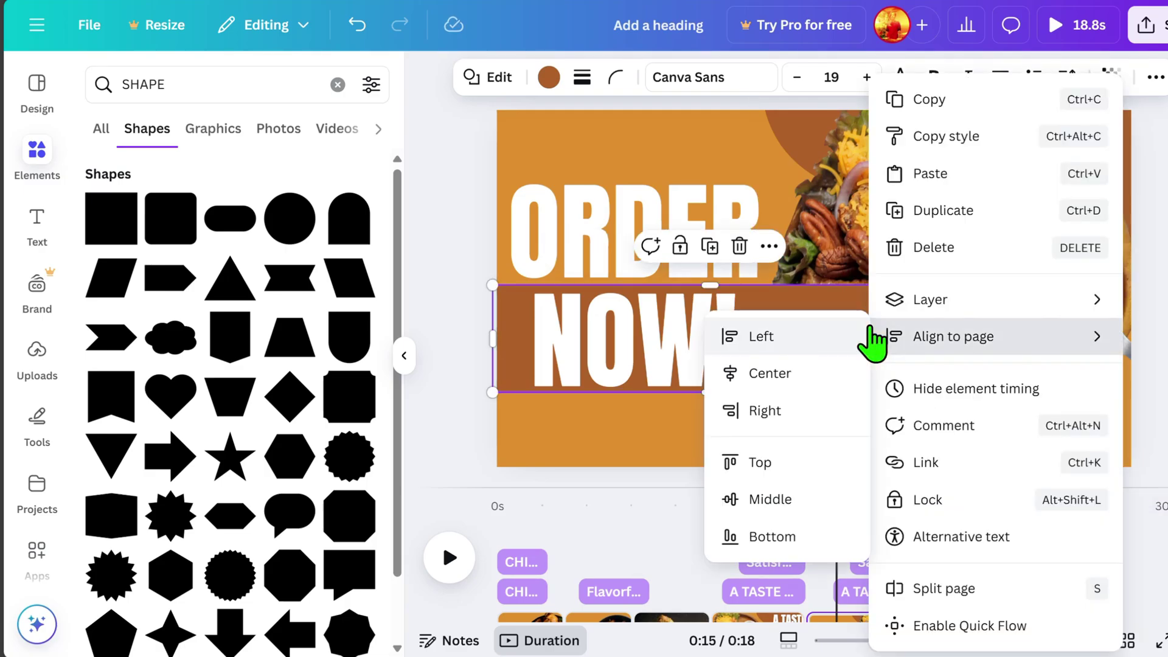
pyautogui.moveTo(917, 302)
pyautogui.click(686, 411)
pyautogui.click(816, 608)
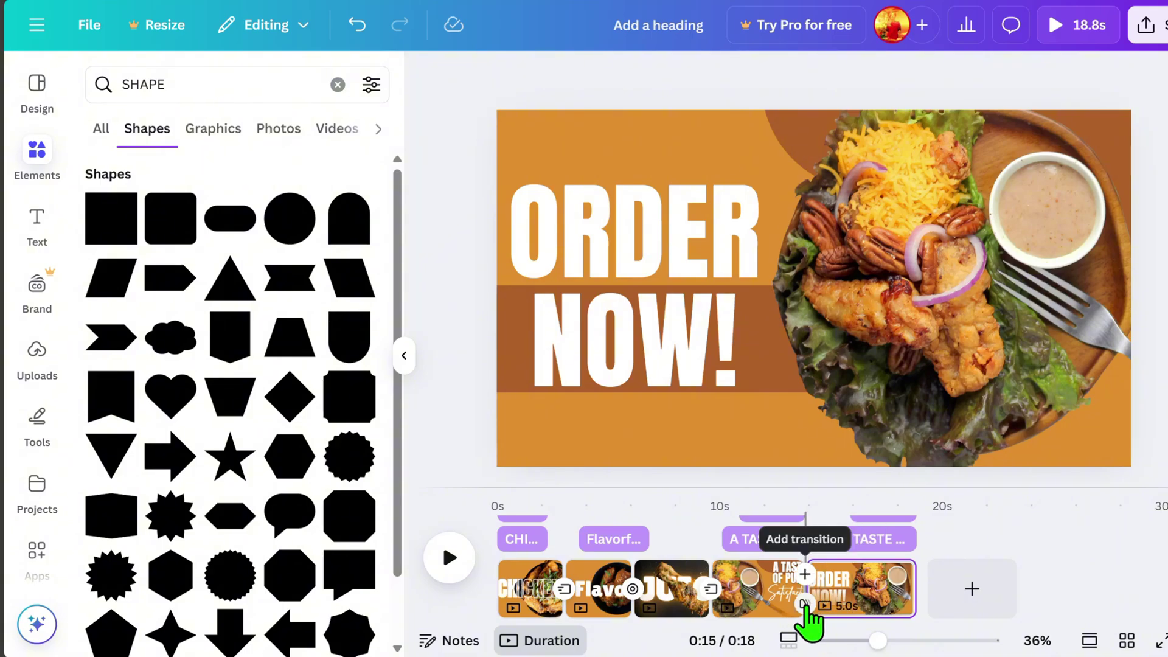
# - Add a 1.5 s Match & Move transition from page 4 into the ORDER NOW! page
pyautogui.click(803, 603)
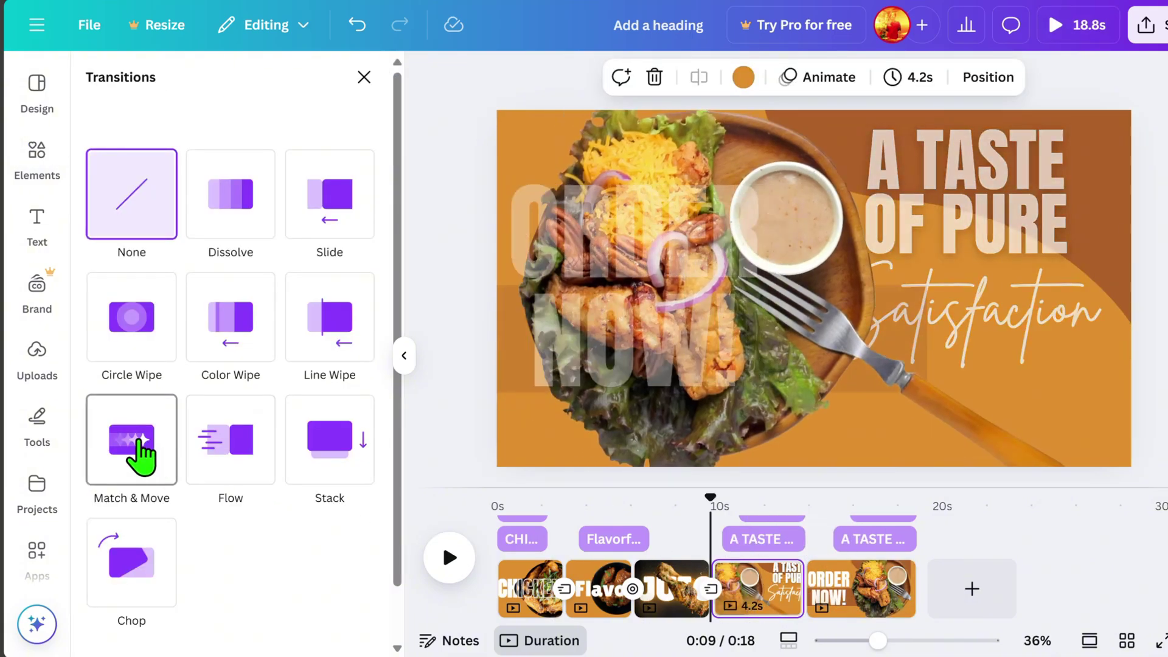
pyautogui.click(140, 441)
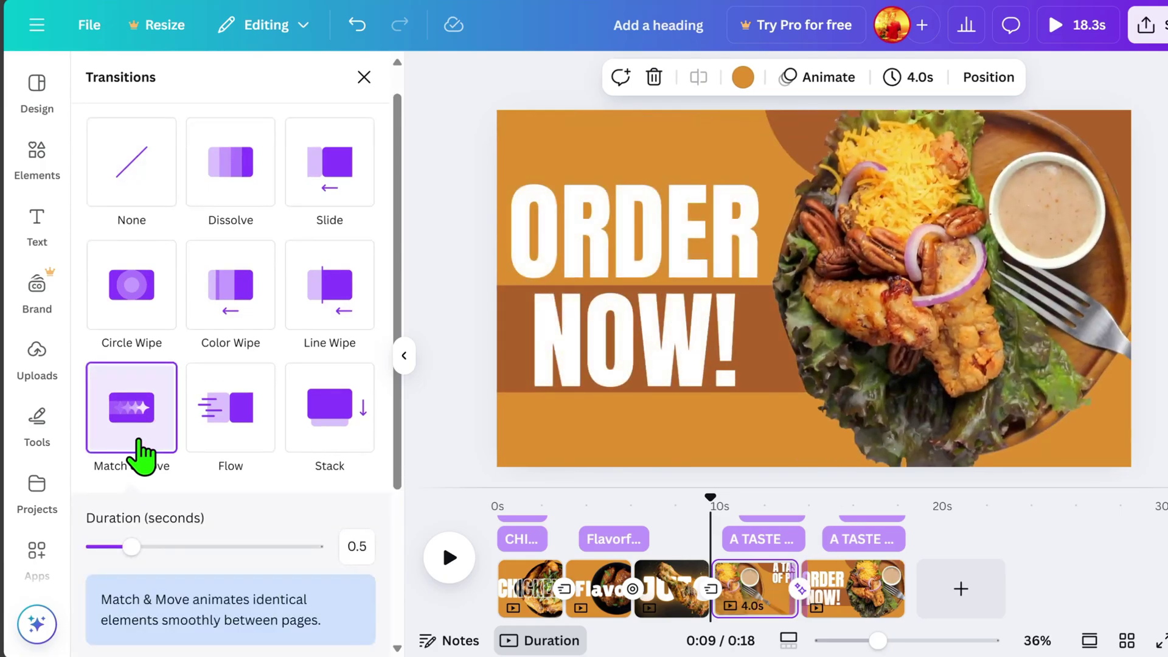
pyautogui.moveTo(132, 546); pyautogui.dragTo(227, 547)
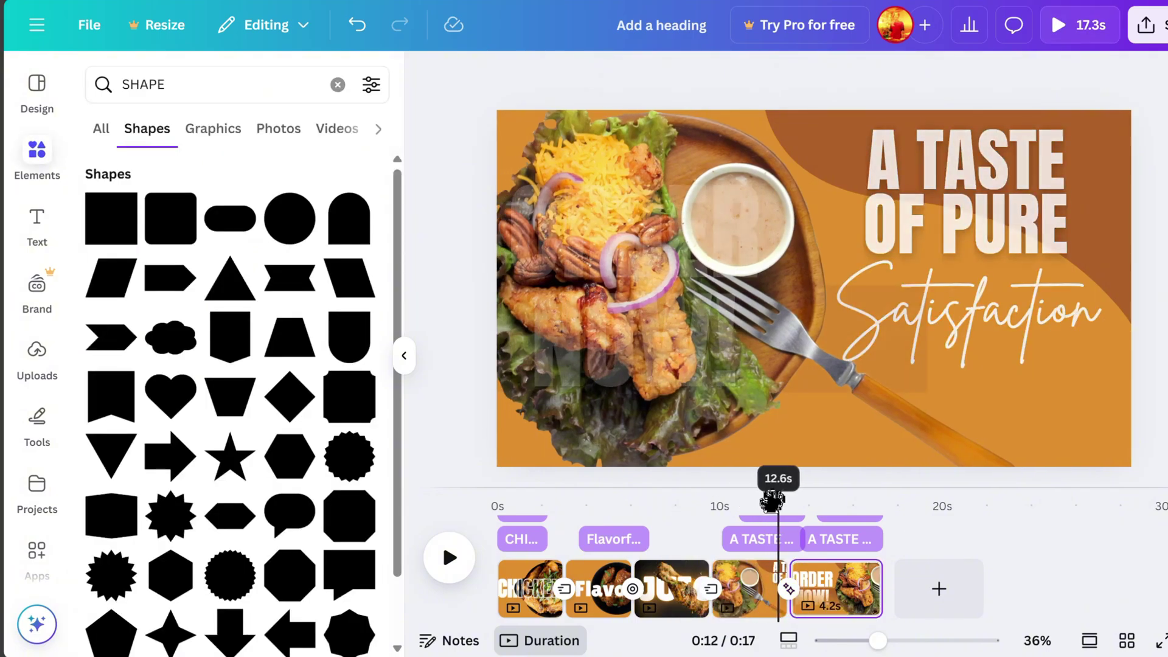
pyautogui.moveTo(772, 500); pyautogui.dragTo(805, 501)
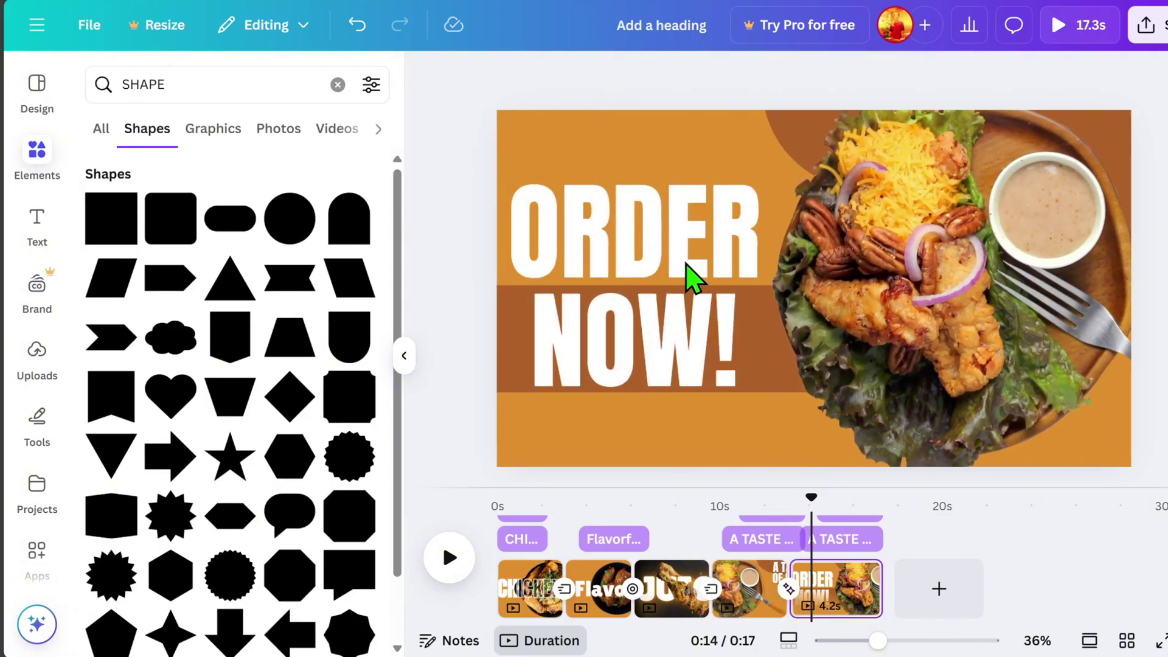
# - Delay the ORDER NOW! text to last 3.7 s and give it the Merge animation
pyautogui.scroll(1, 836, 605)
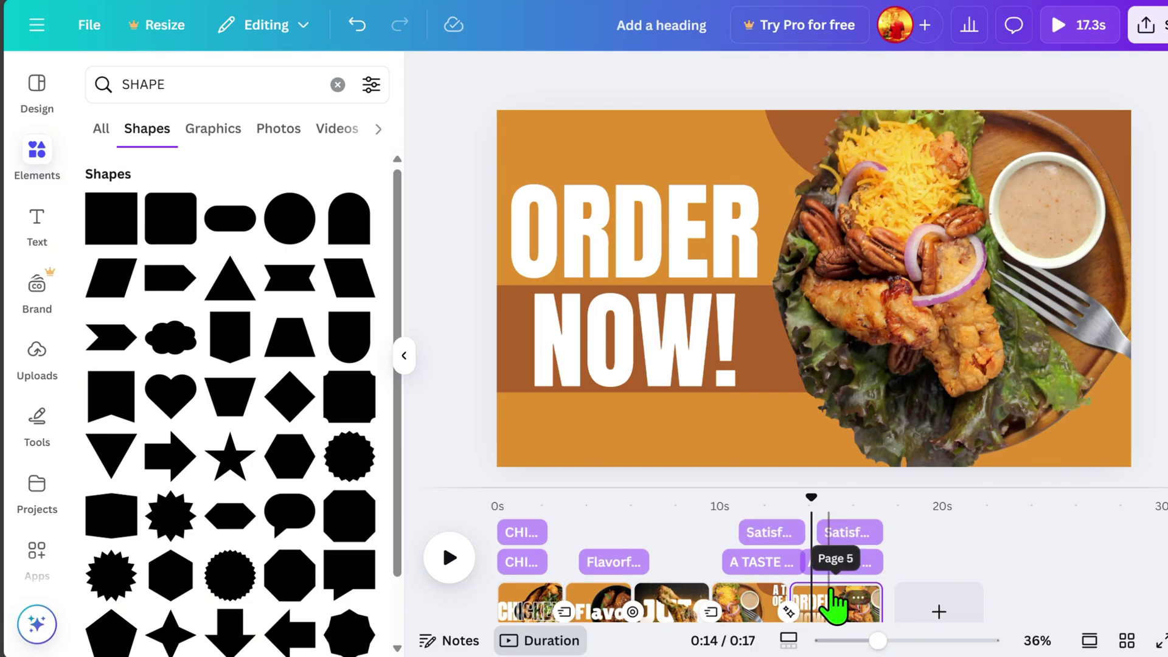
pyautogui.click(683, 269)
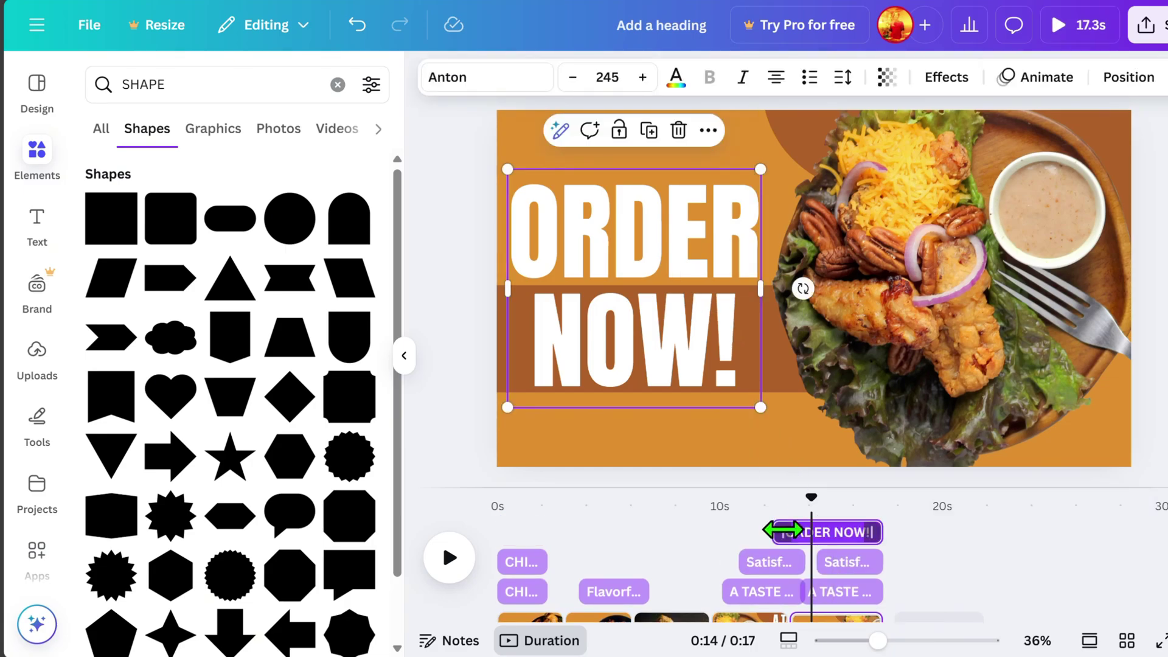
pyautogui.moveTo(783, 530); pyautogui.dragTo(803, 533)
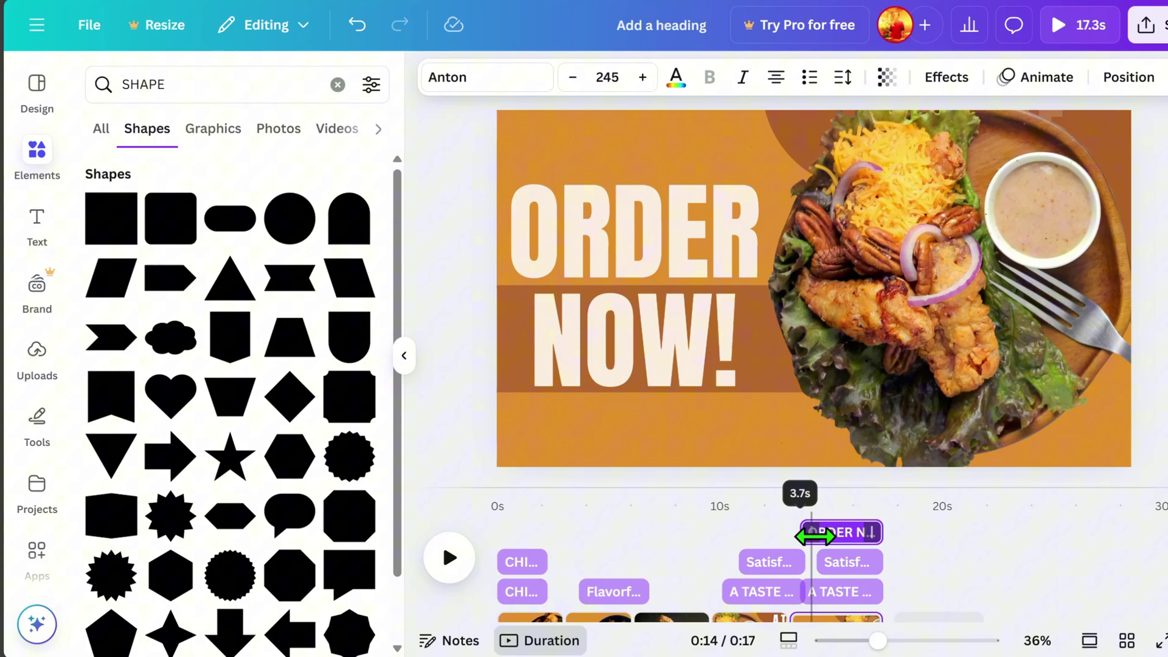
pyautogui.moveTo(809, 536)
pyautogui.mouseDown()
pyautogui.moveTo(795, 534)
pyautogui.moveTo(821, 535)
pyautogui.mouseUp()
pyautogui.click(691, 255)
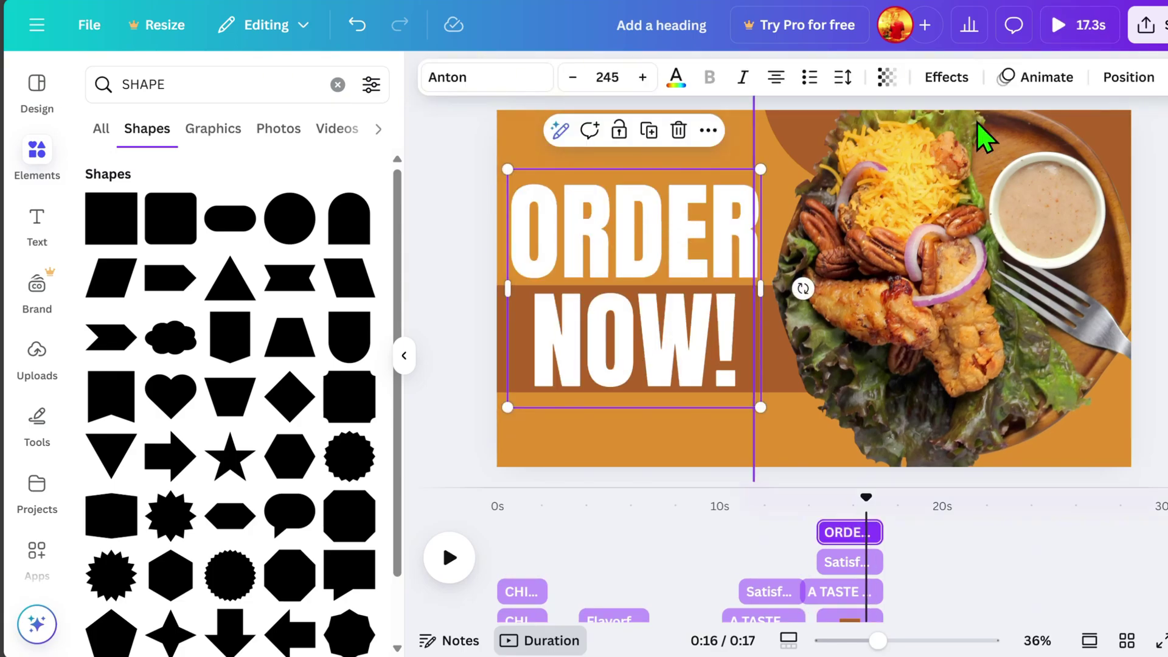
pyautogui.click(1028, 78)
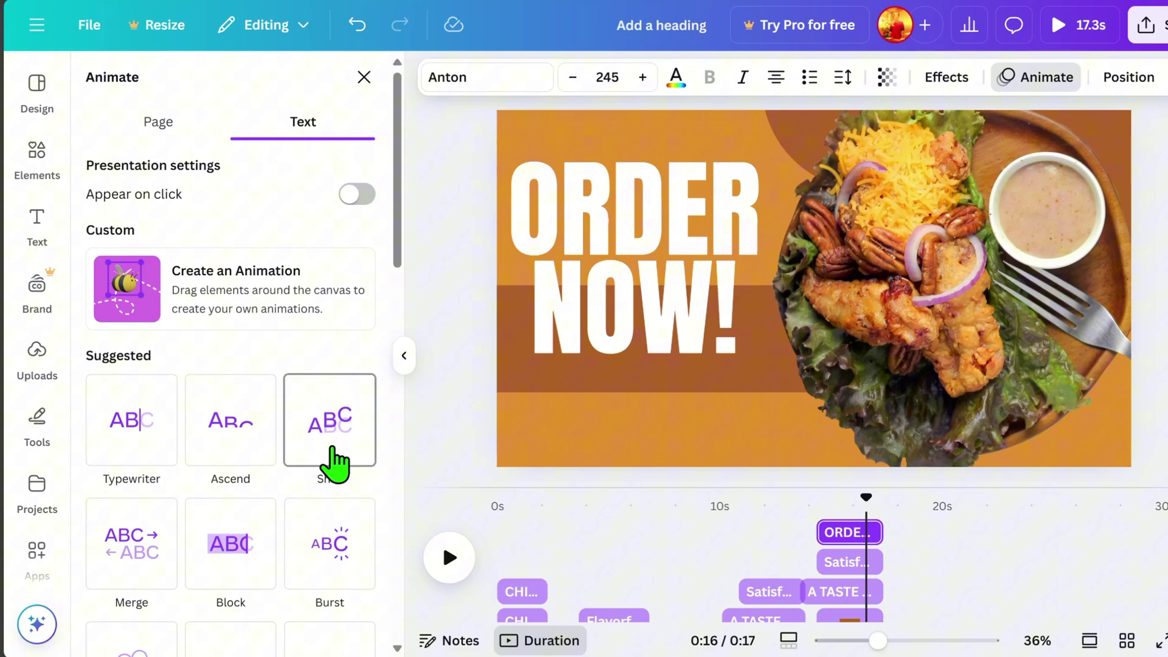
pyautogui.scroll(-2, 329, 462)
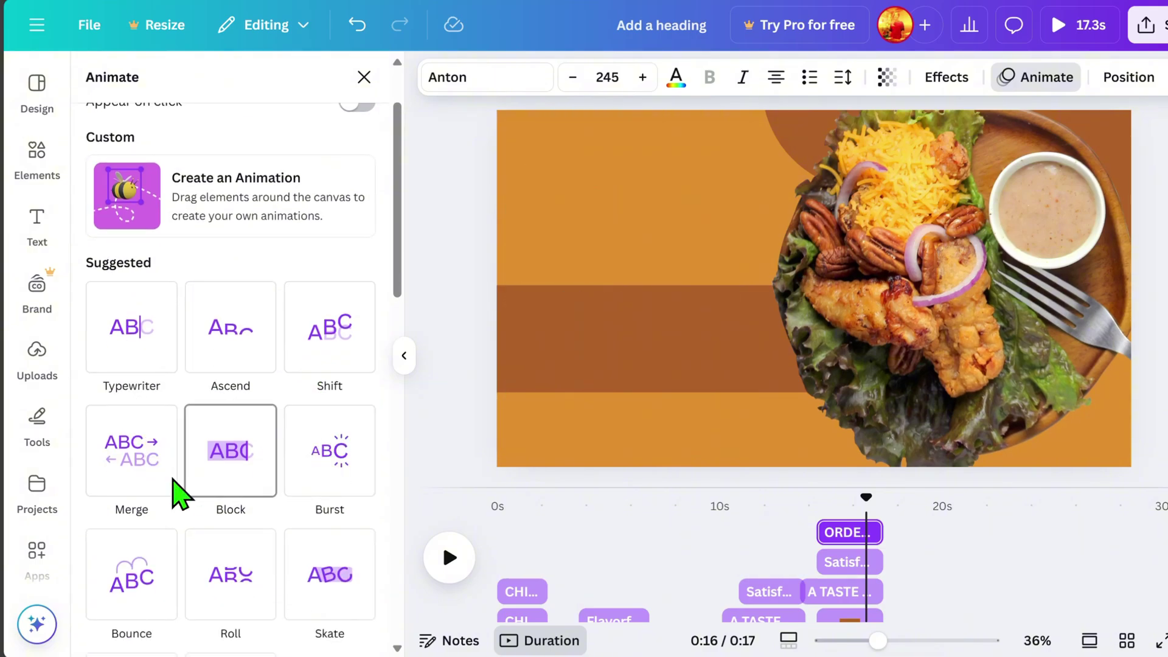
pyautogui.click(141, 453)
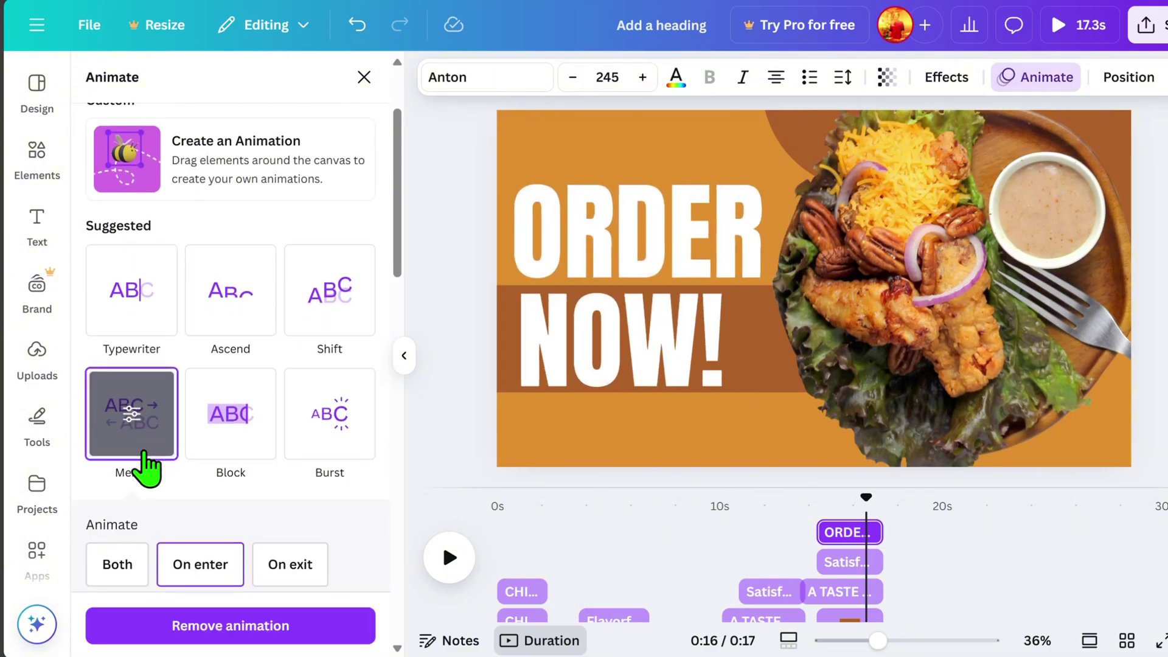
# - Give the brown band a Wipe animation, delay its start, and play the ending
pyautogui.click(847, 539)
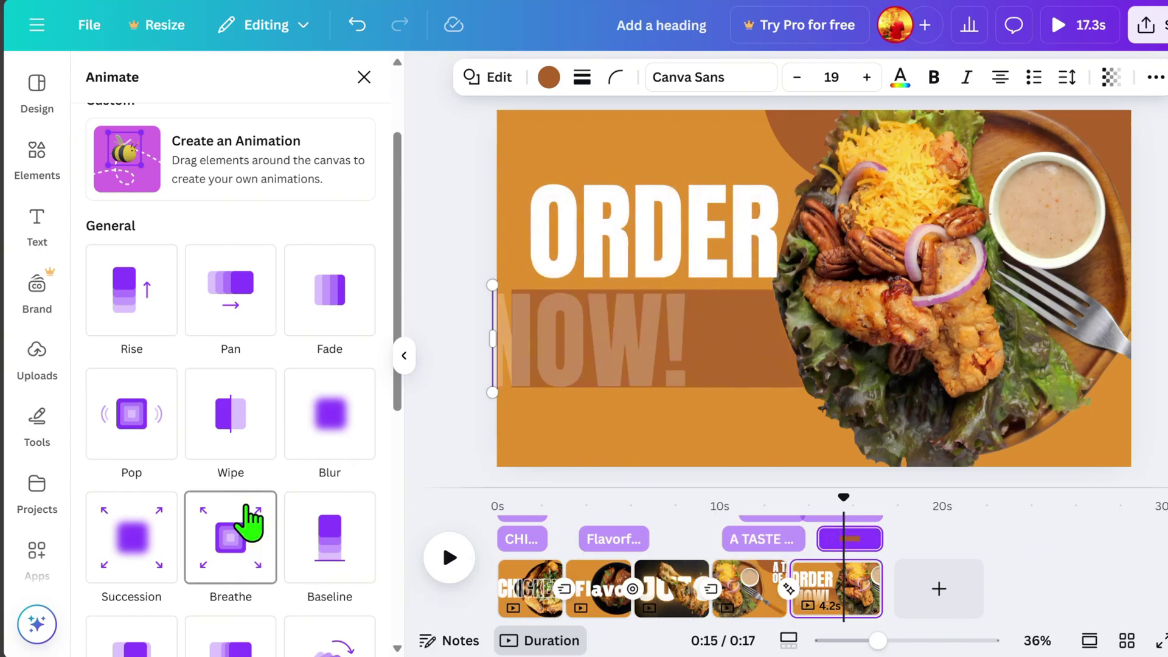
pyautogui.click(234, 430)
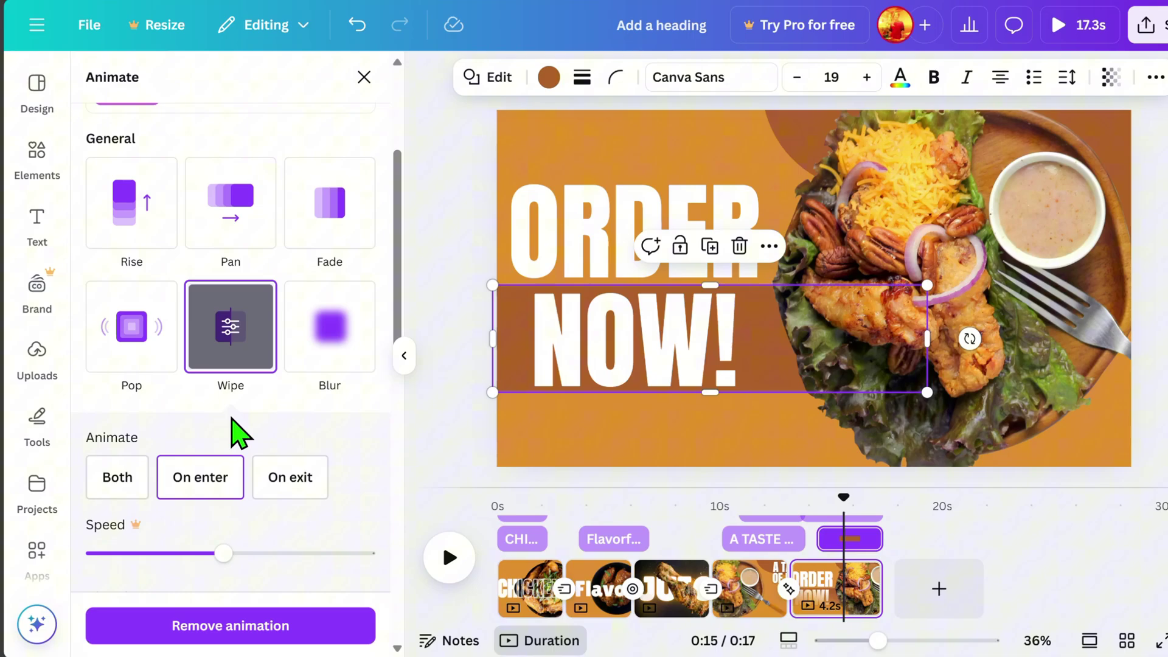
pyautogui.moveTo(834, 539); pyautogui.dragTo(783, 498)
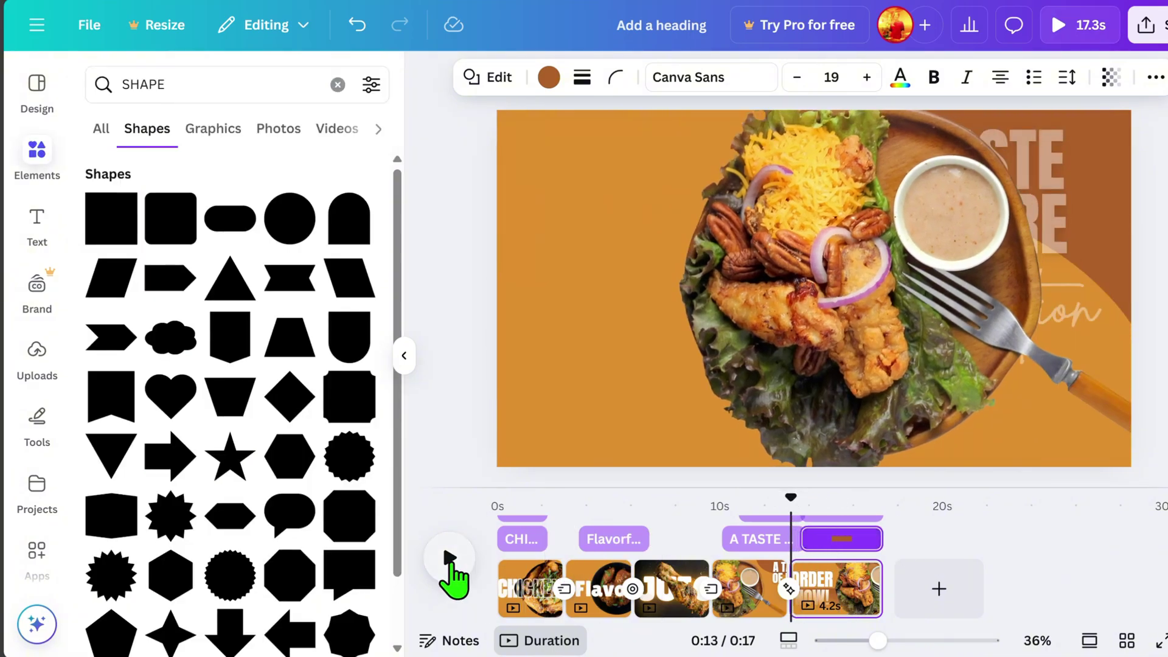
pyautogui.click(449, 557)
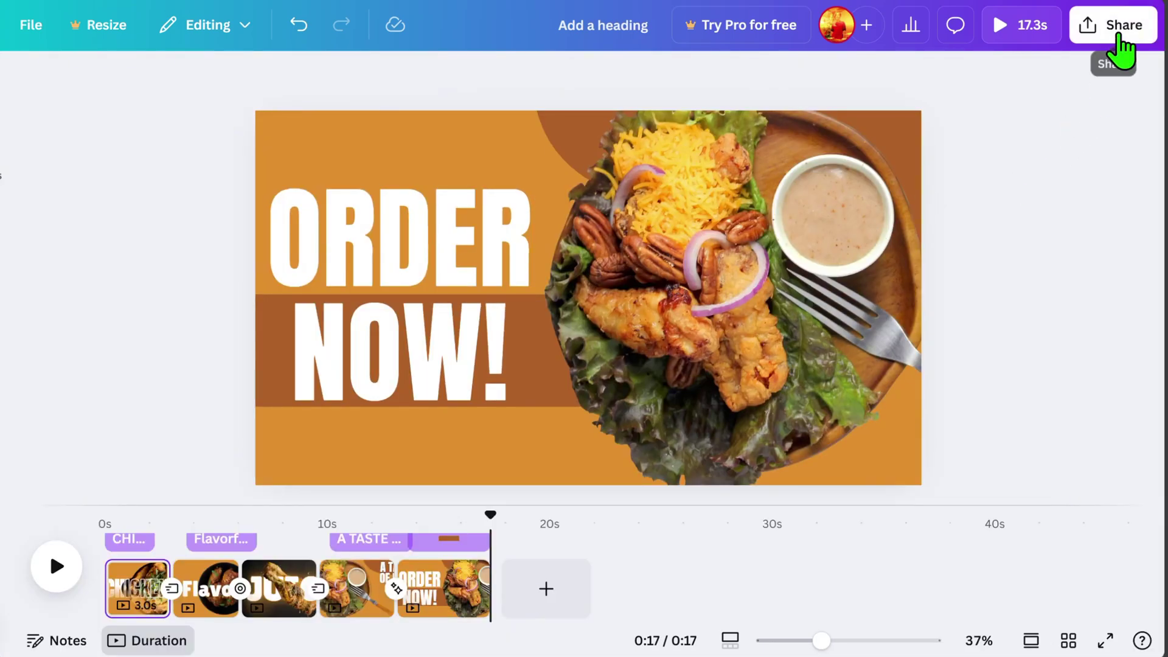
# - Bring up the Download panel set to MP4 Video, 1080p, pages 1–5
pyautogui.click(1162, 25)
pyautogui.click(828, 407)
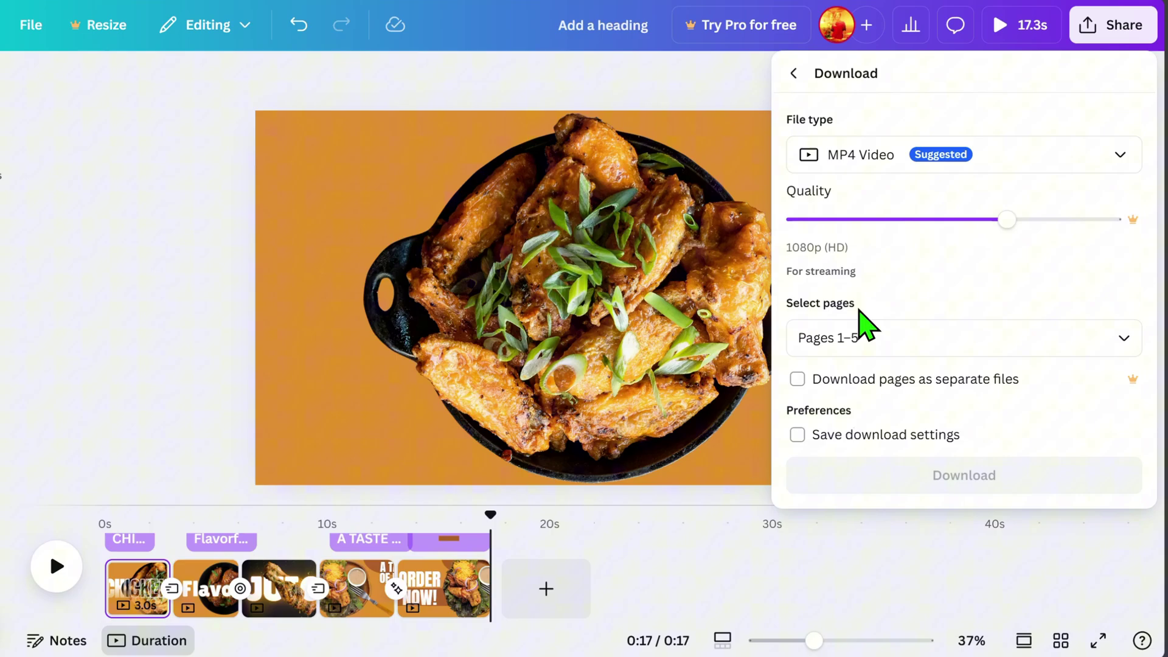